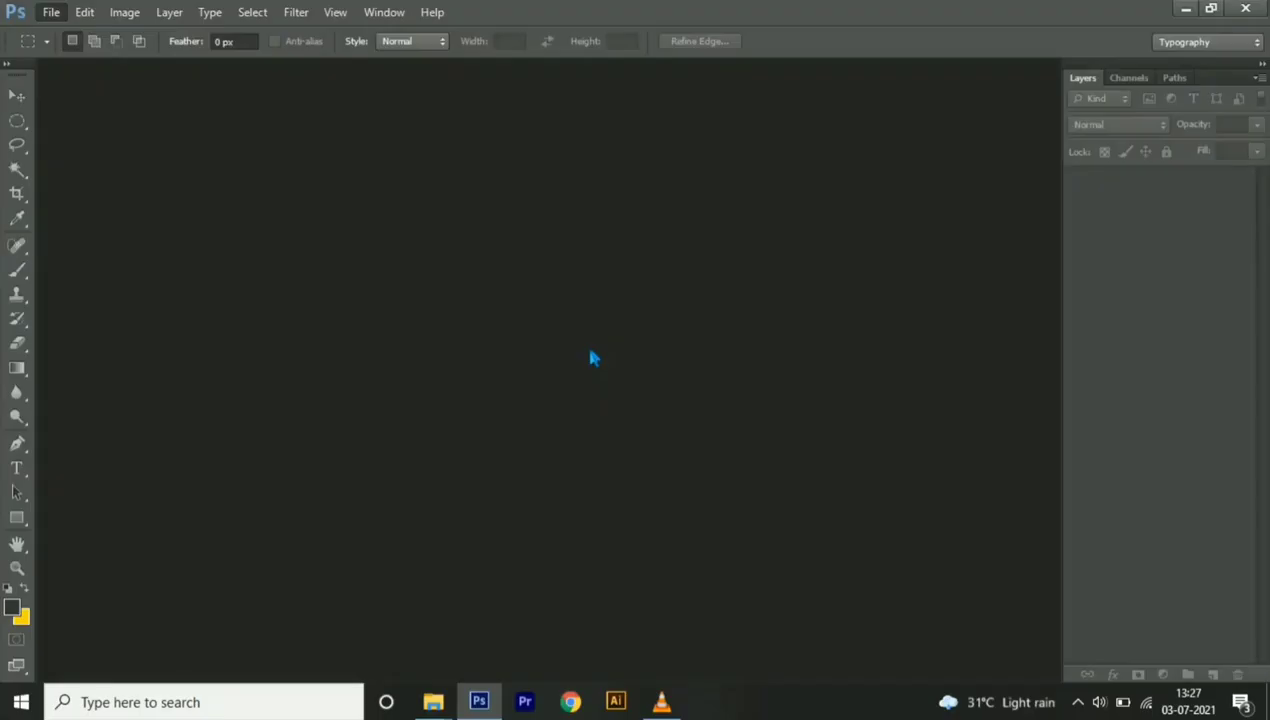
Bring up the New document settings, still showing the A4 International Paper defaults
key(ctrl+n)
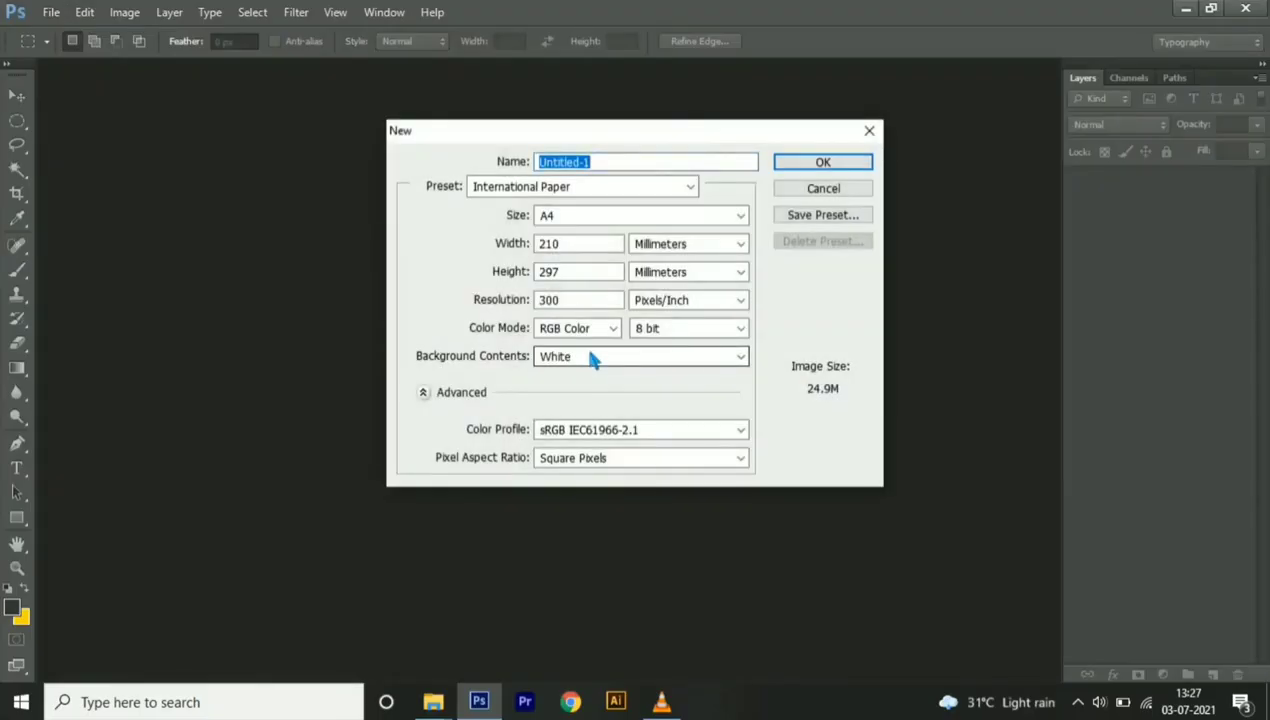
Create a new 1000 × 1000 pixel document at 300 pixels/inch
click(869, 130)
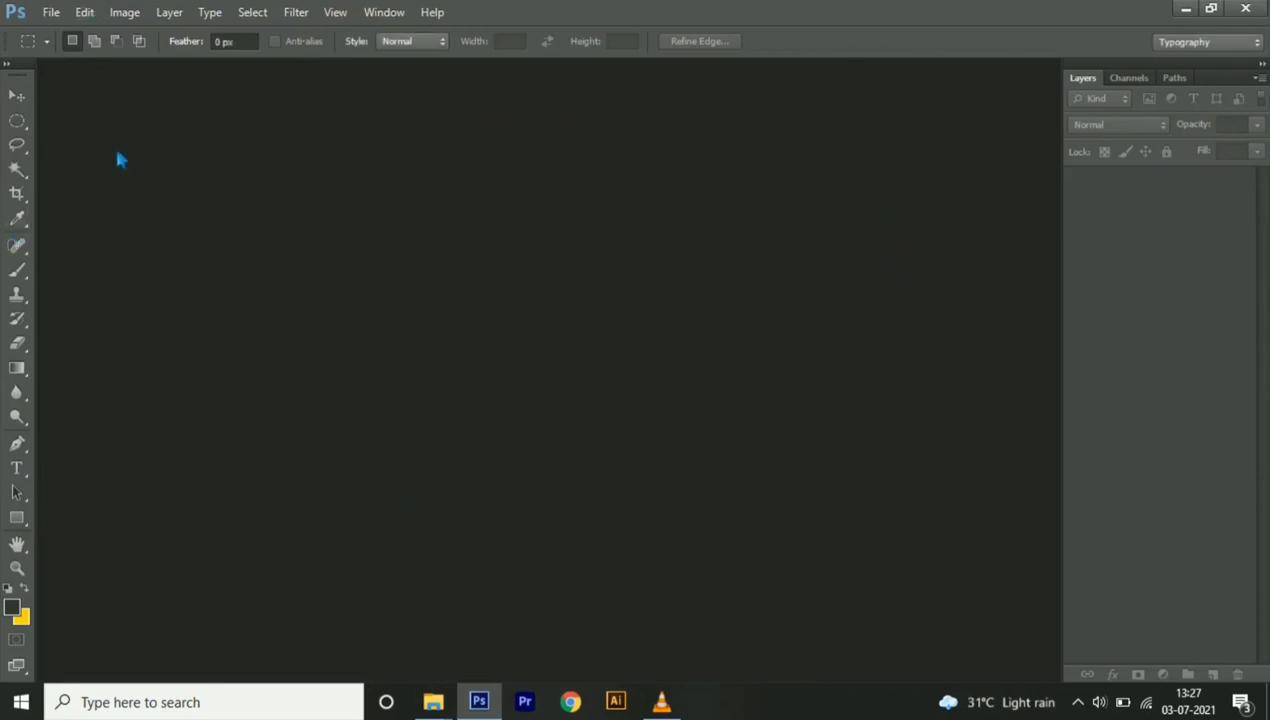
click(50, 12)
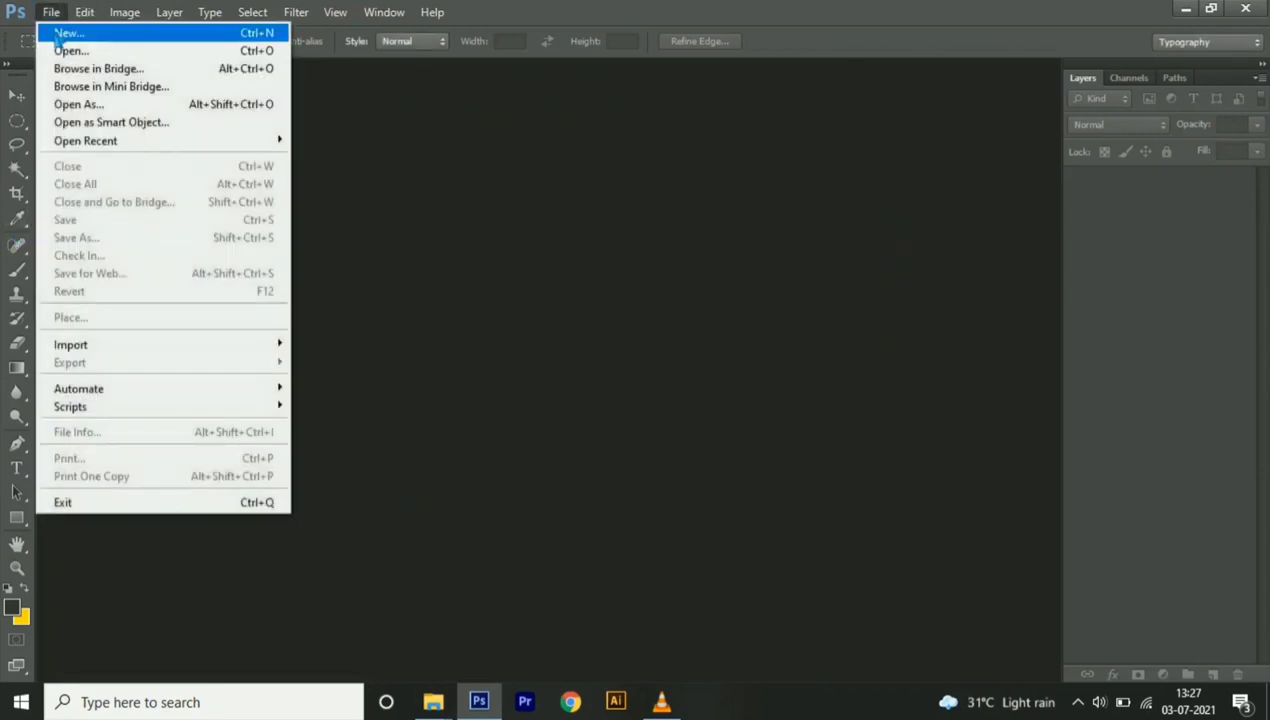
click(181, 40)
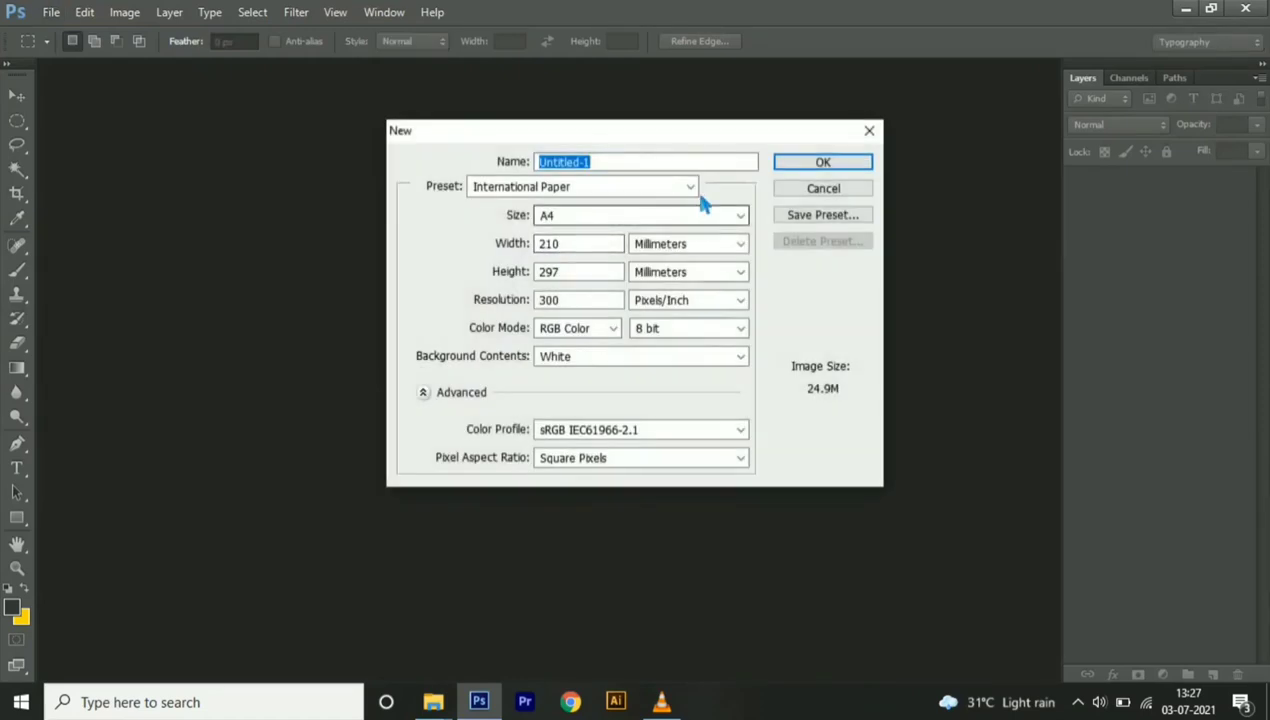
click(691, 186)
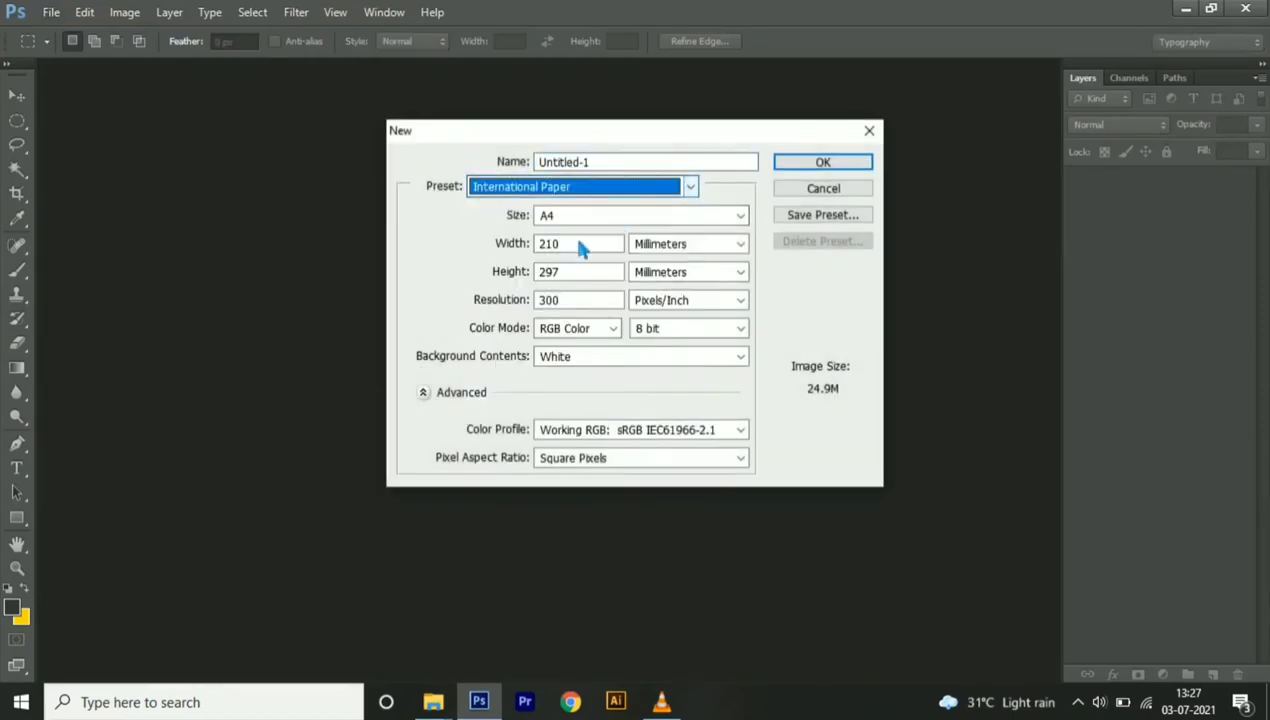
double_click(550, 244)
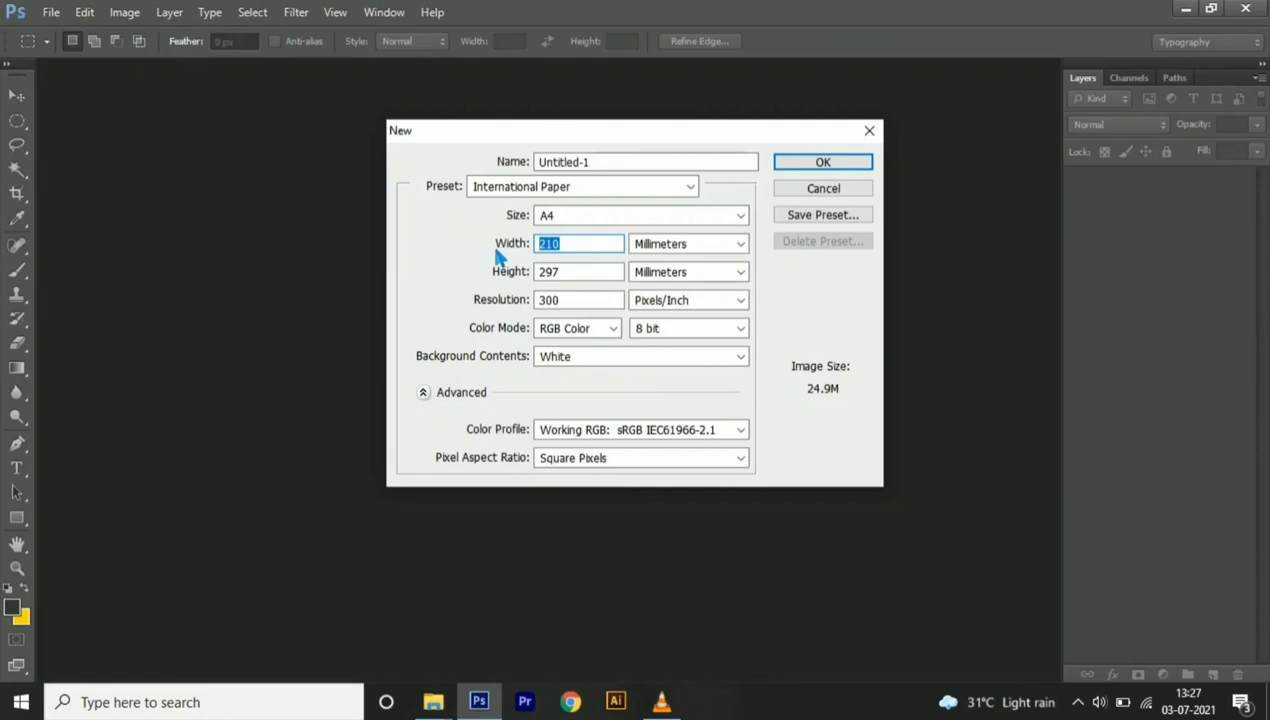
text(1000)
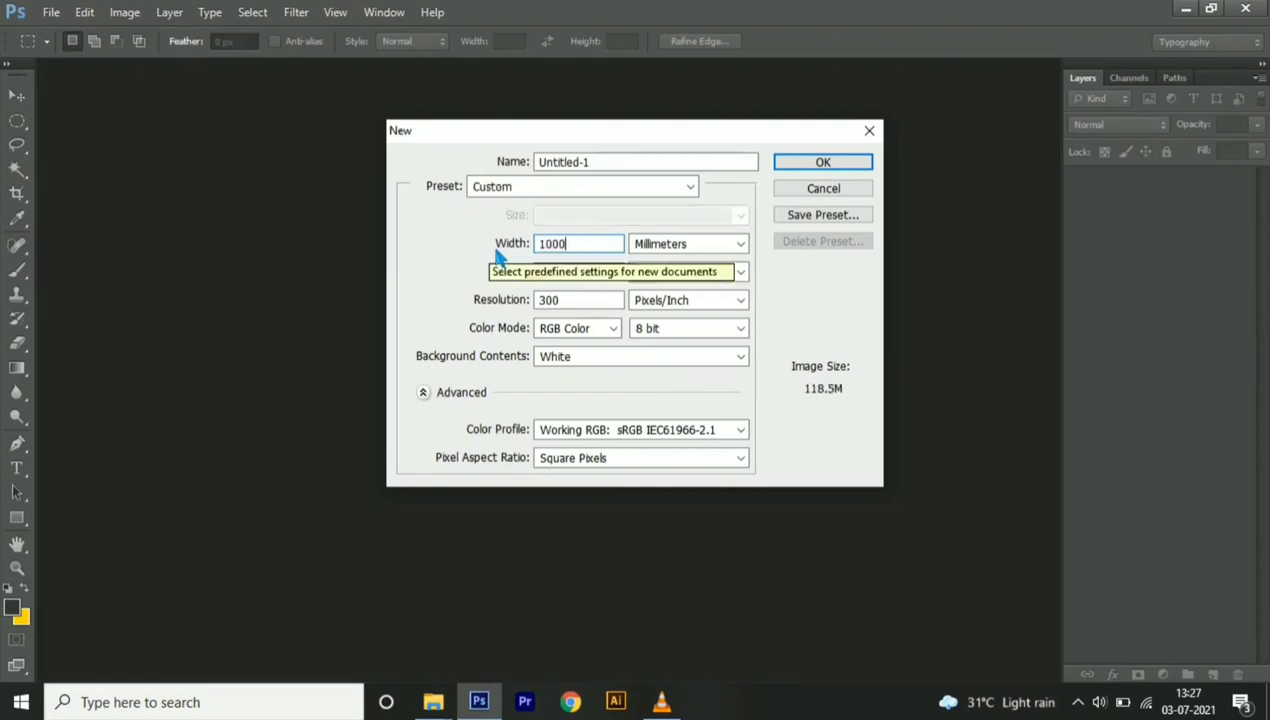
click(695, 250)
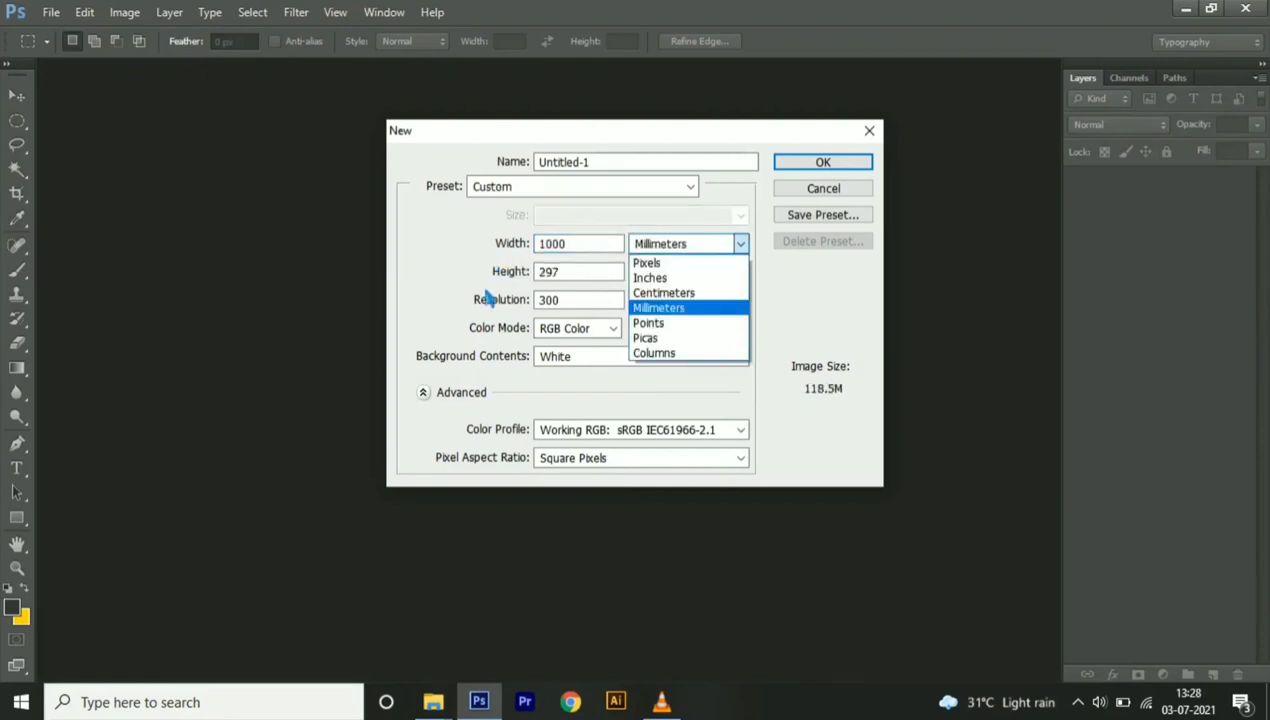
click(650, 263)
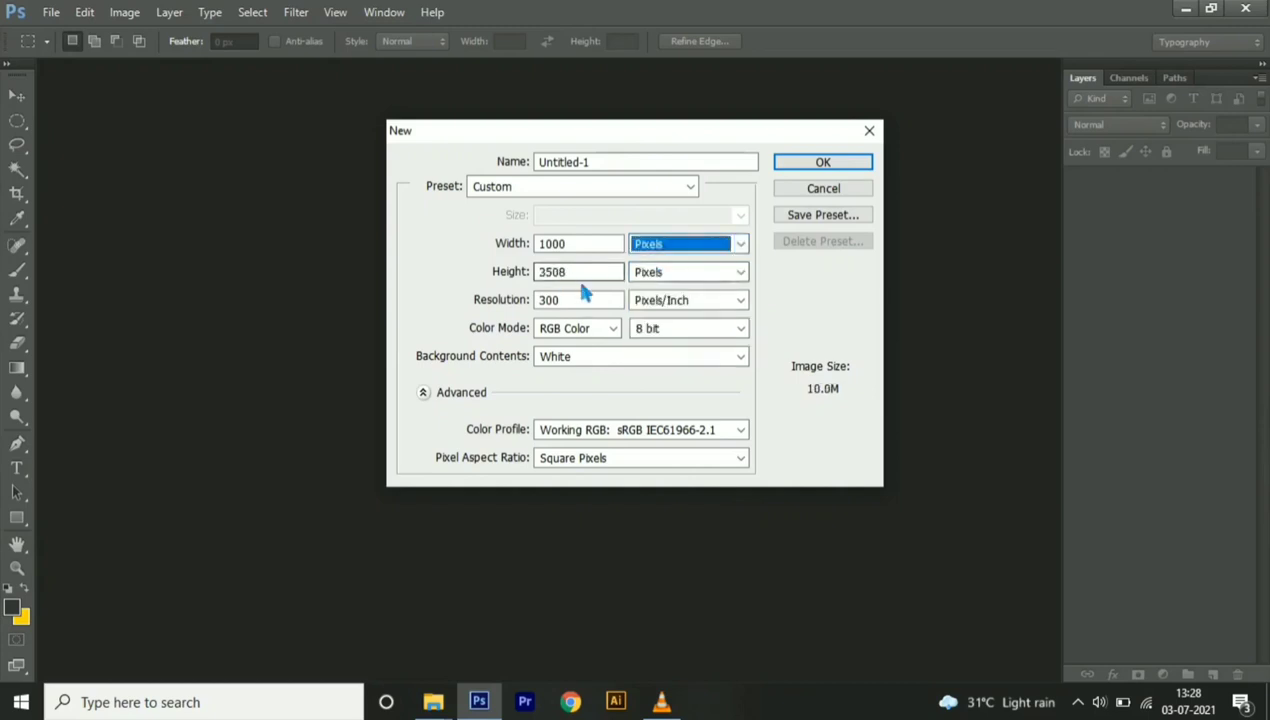
key(Tab)
text(1000)
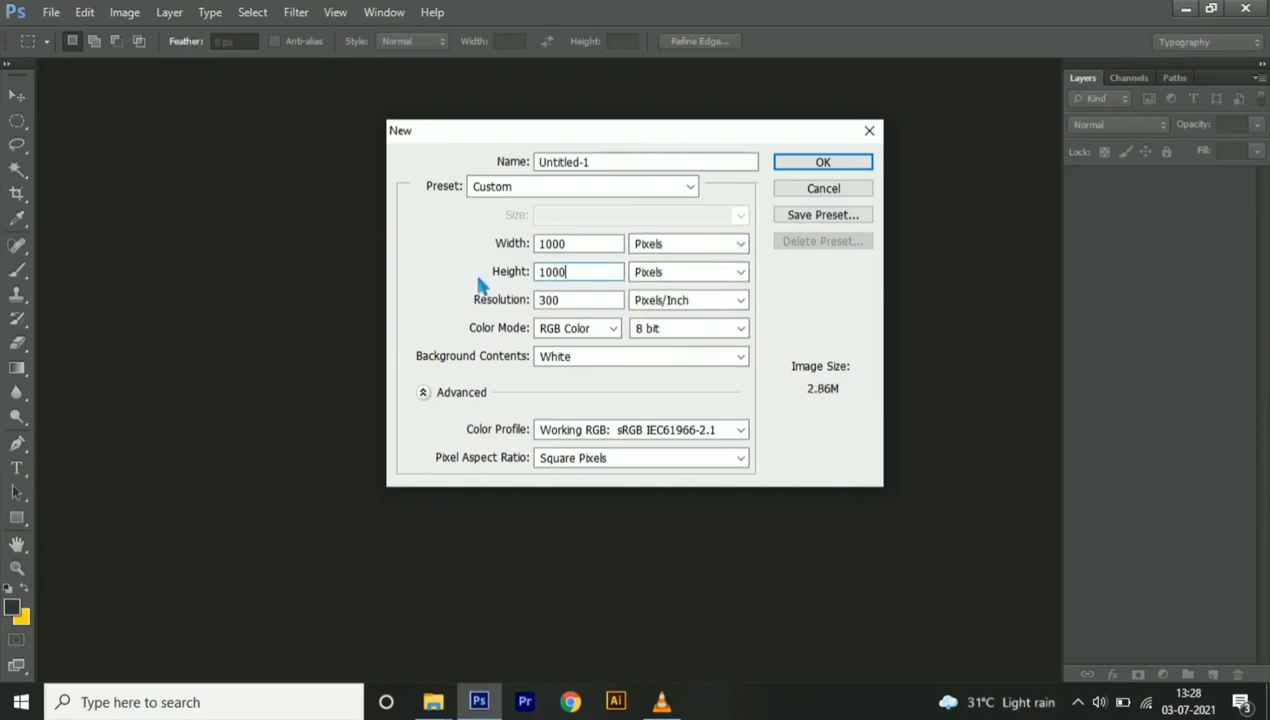
click(850, 163)
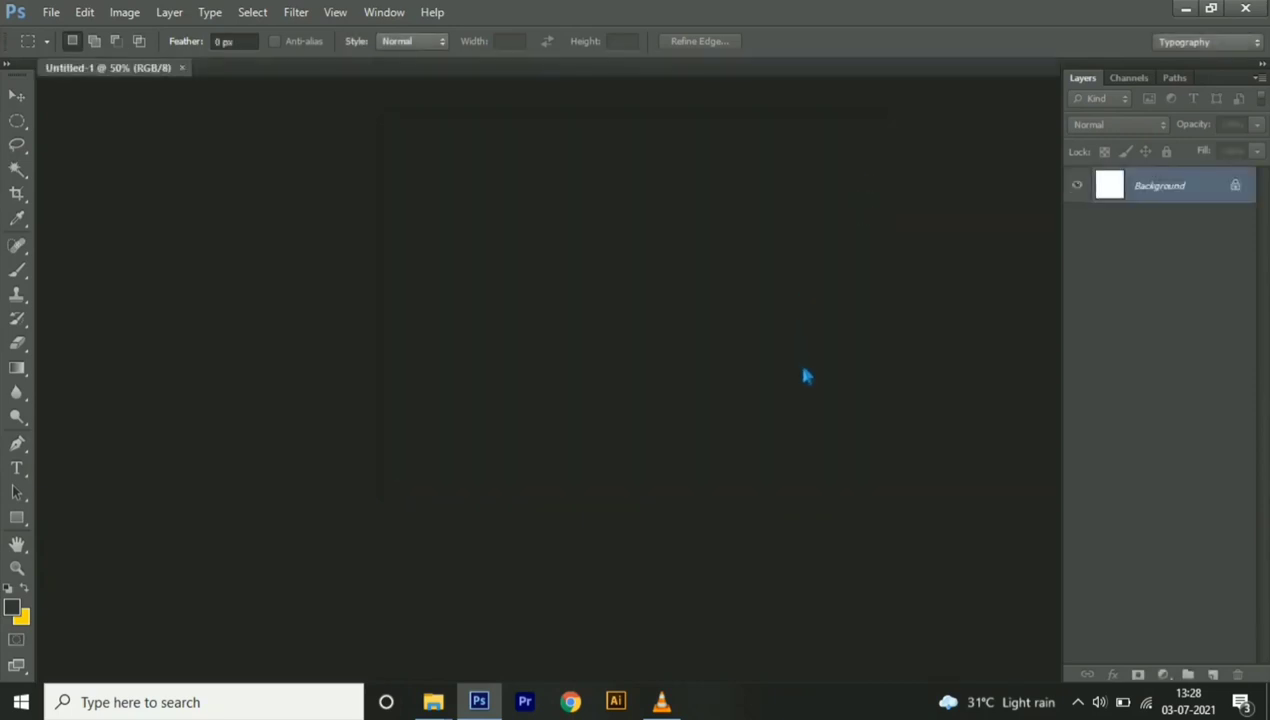
Add a Solid Color fill layer in light grey hex d1d1d1
scroll(640, 450, down, 1)
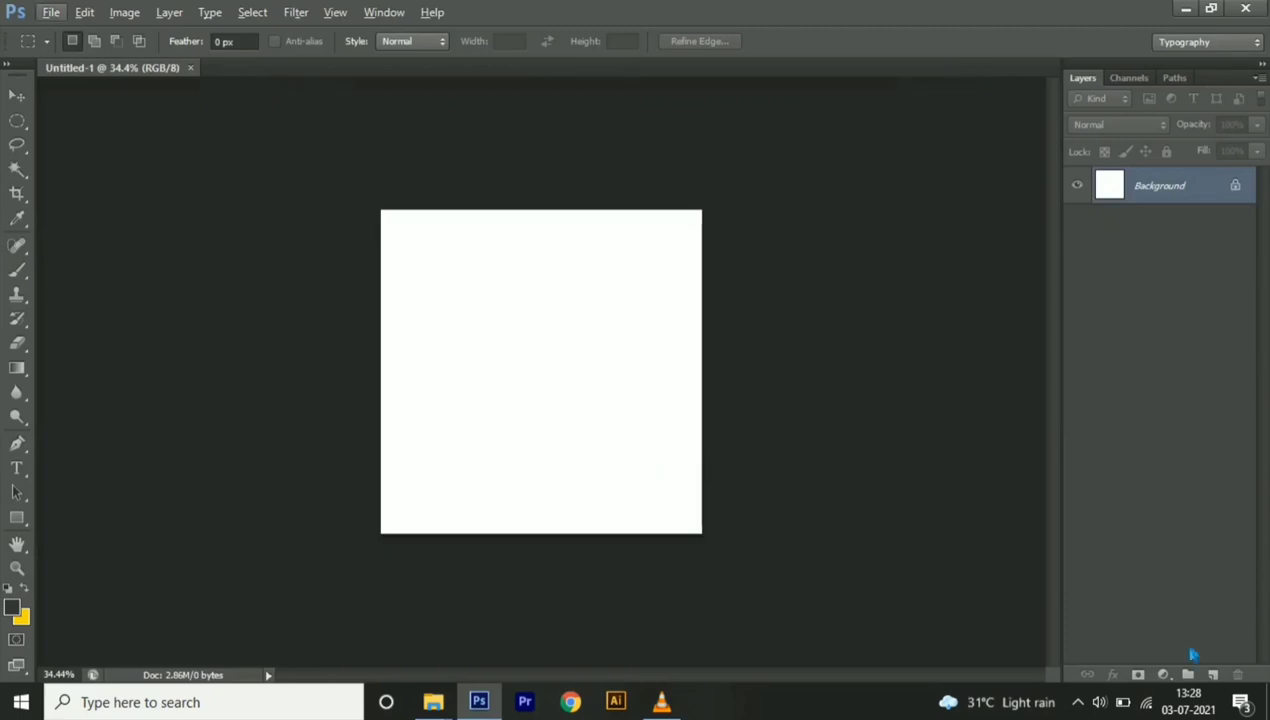
click(1165, 673)
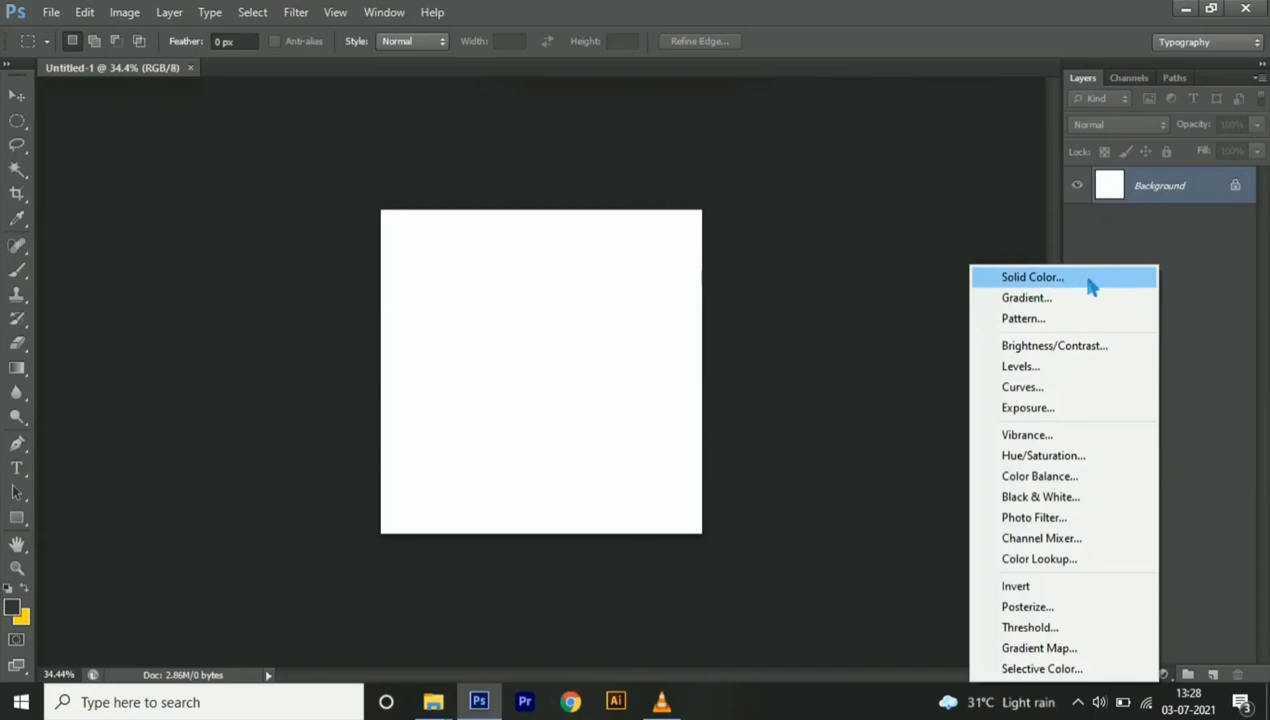
click(1085, 282)
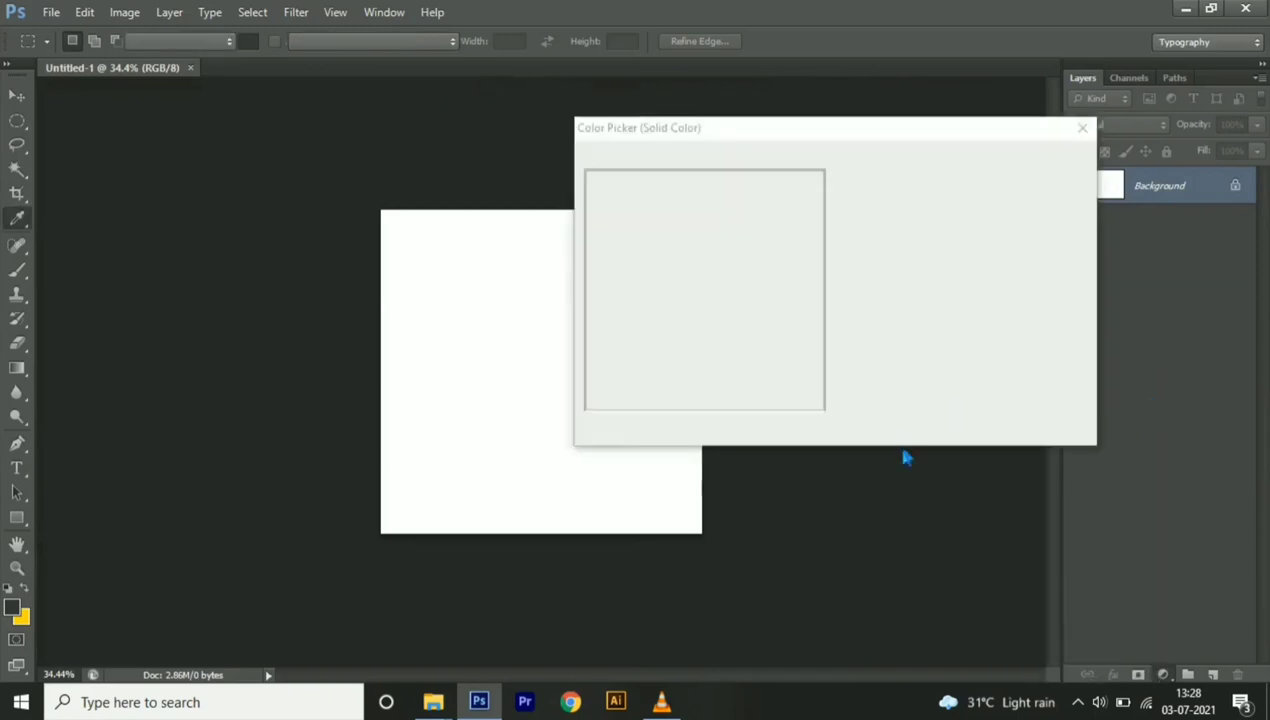
click(938, 430)
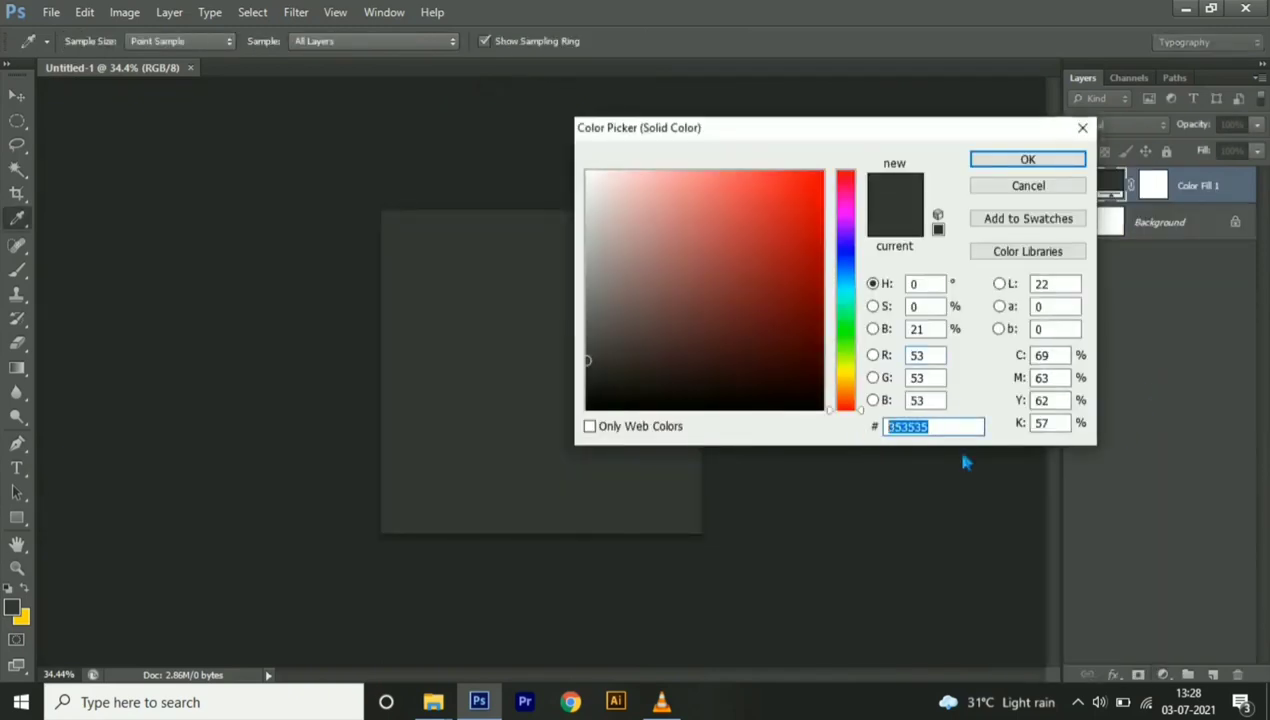
text(d1d)
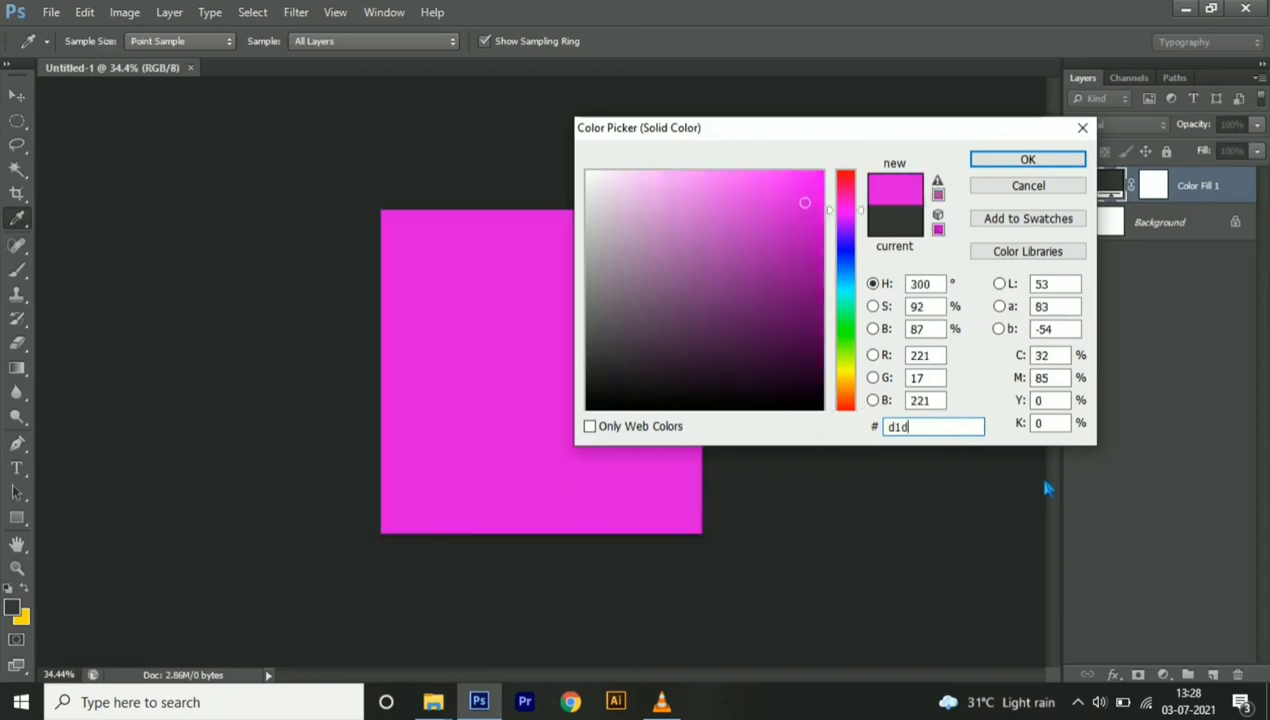
text(1d1)
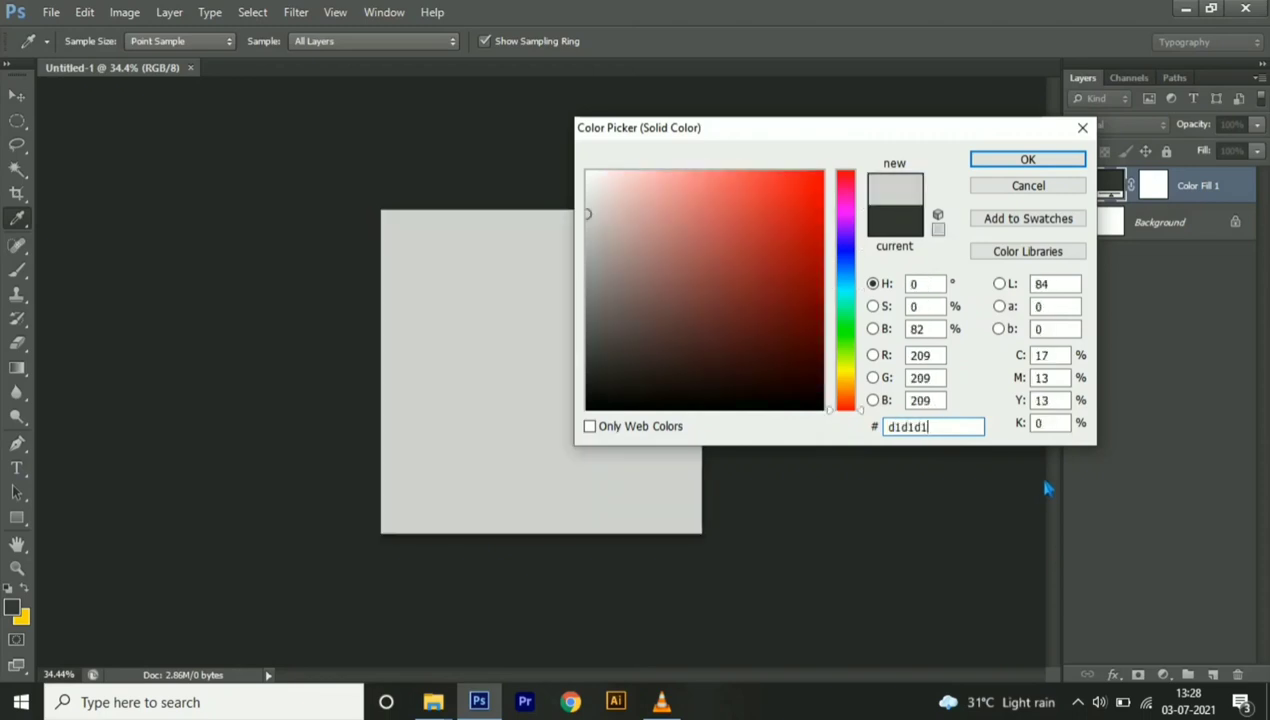
click(1050, 163)
scroll(601, 514, up, 1)
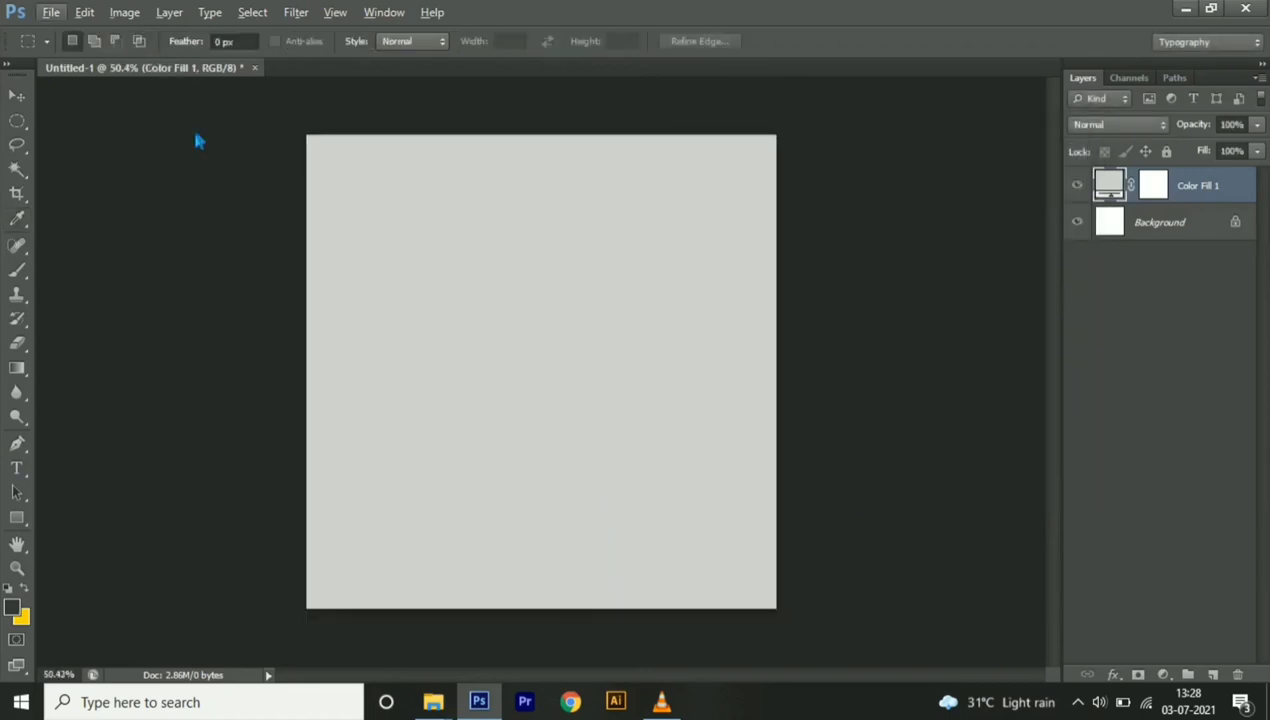
Open texture.psd
click(50, 12)
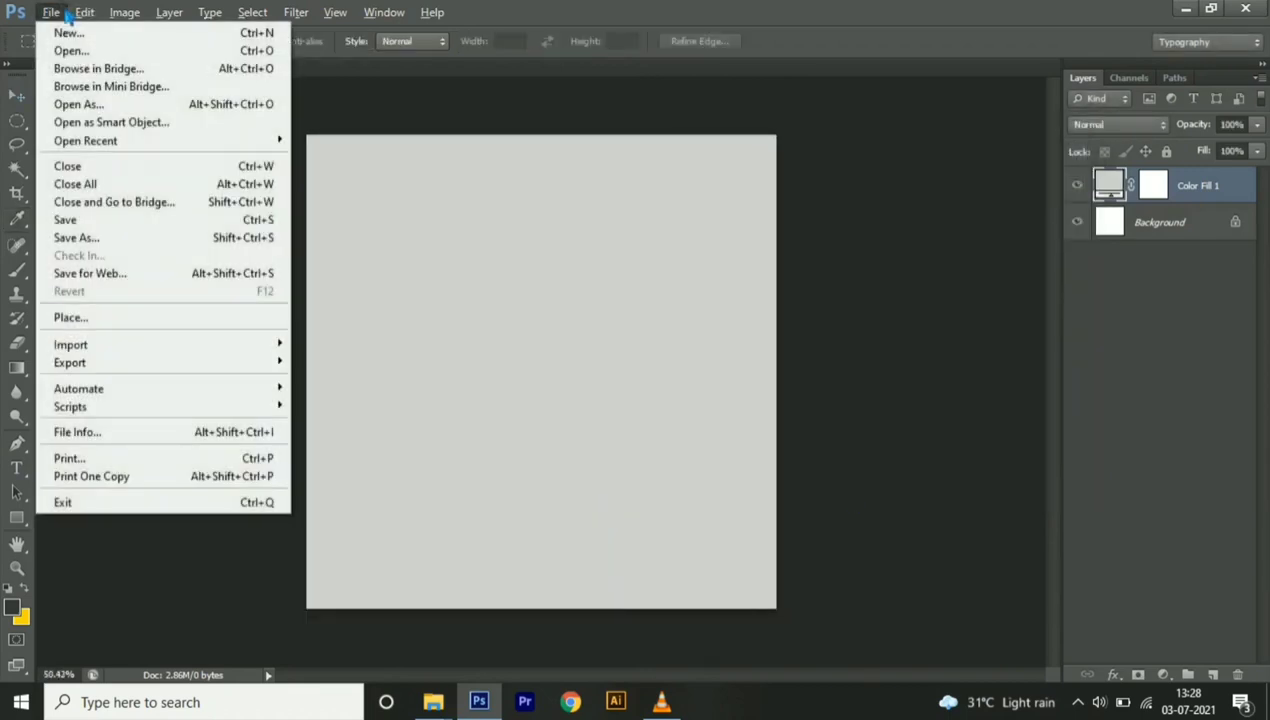
click(203, 60)
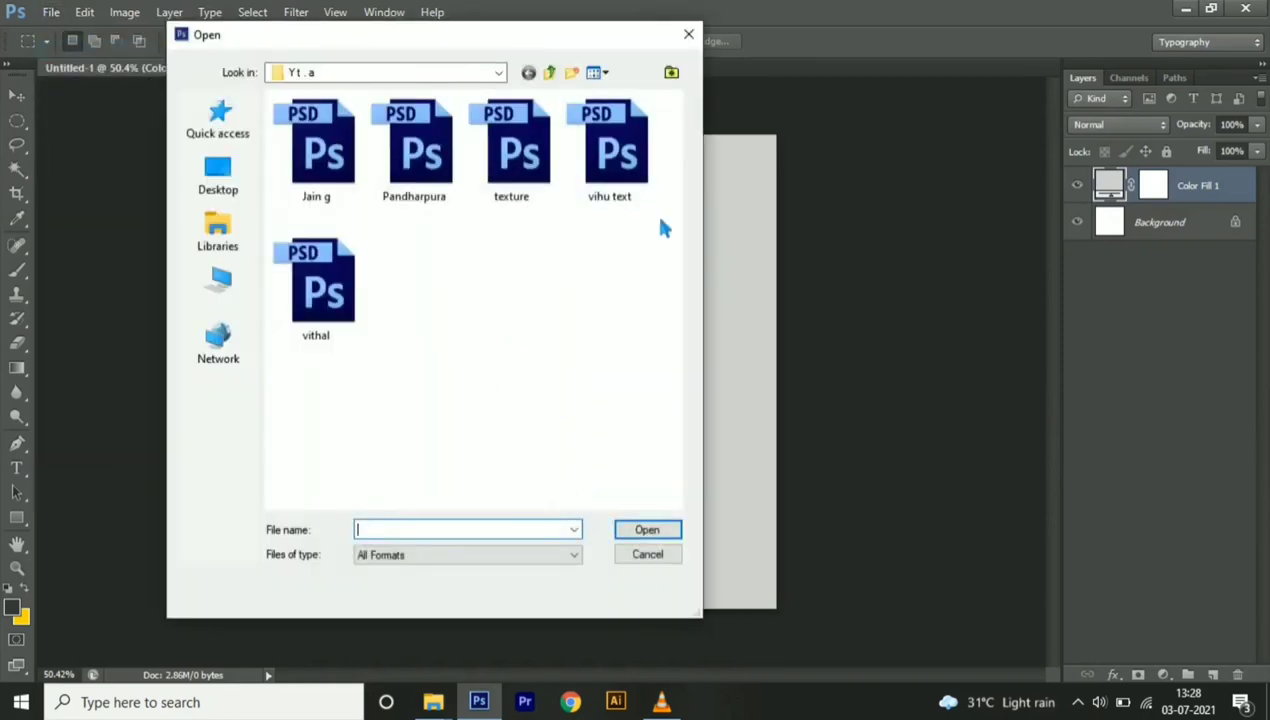
click(512, 150)
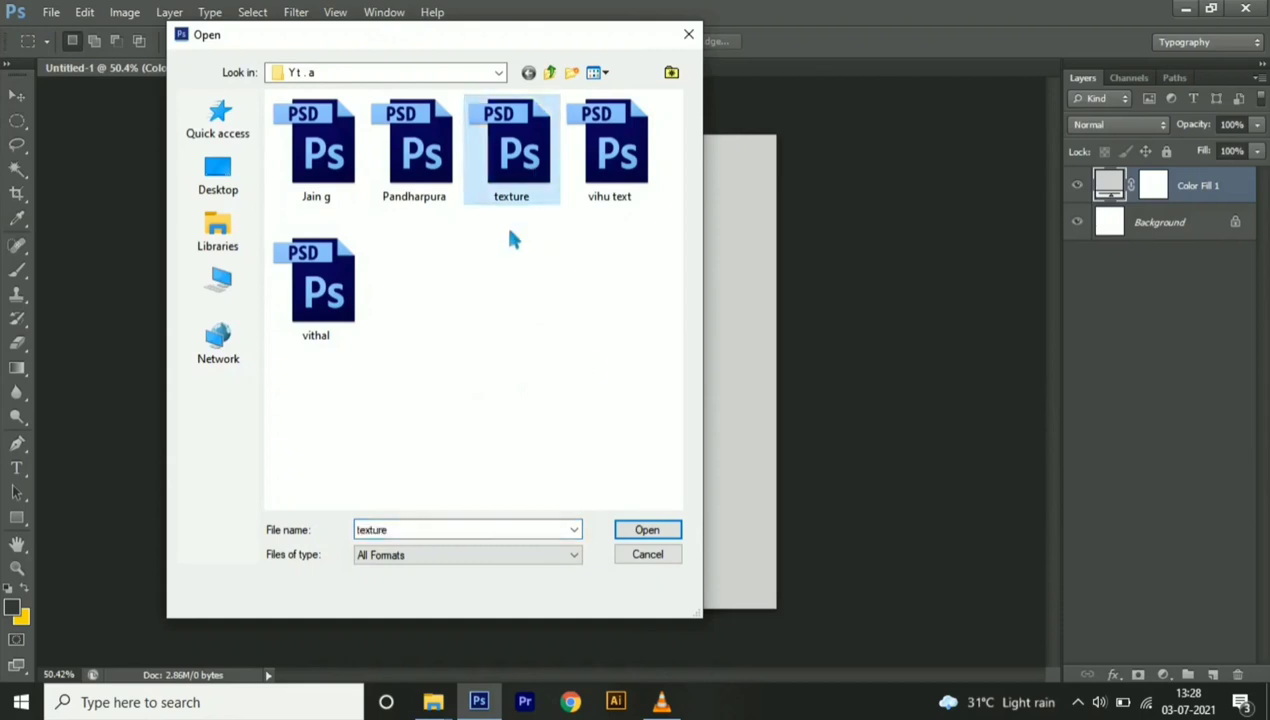
click(666, 538)
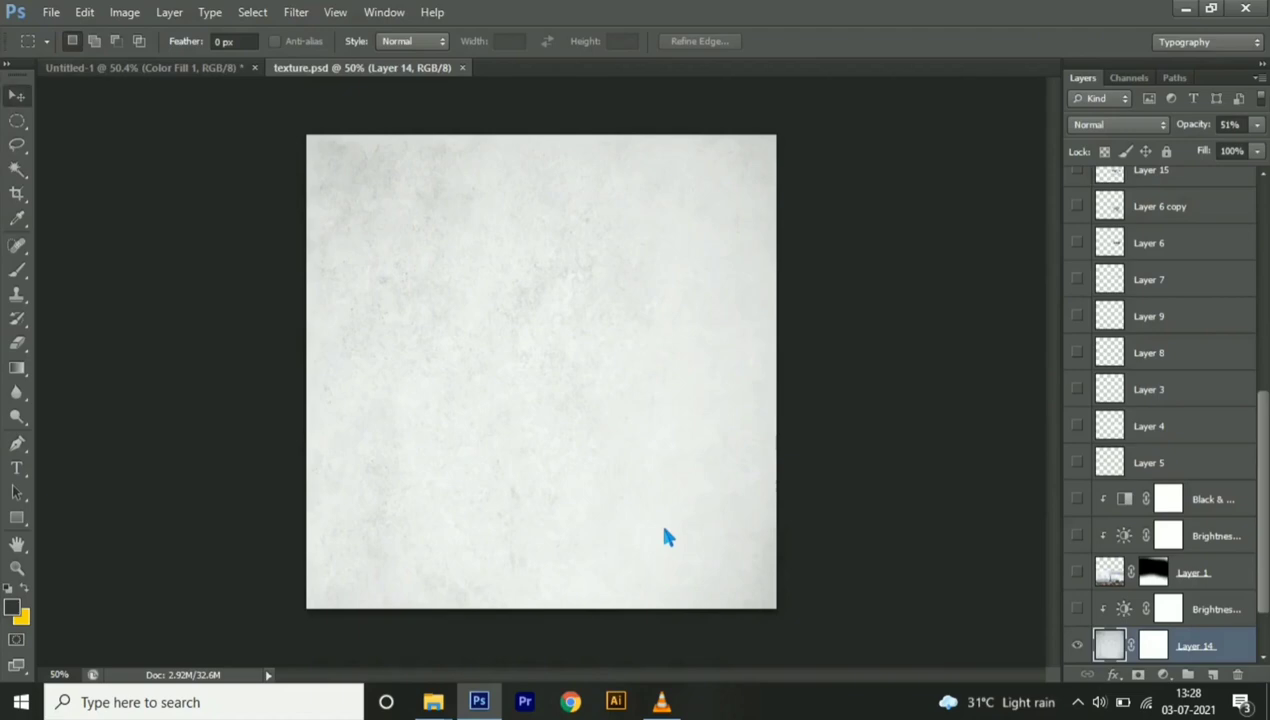
Move the texture into the poster as Layer 1 covering the canvas, then close texture.psd
key(v)
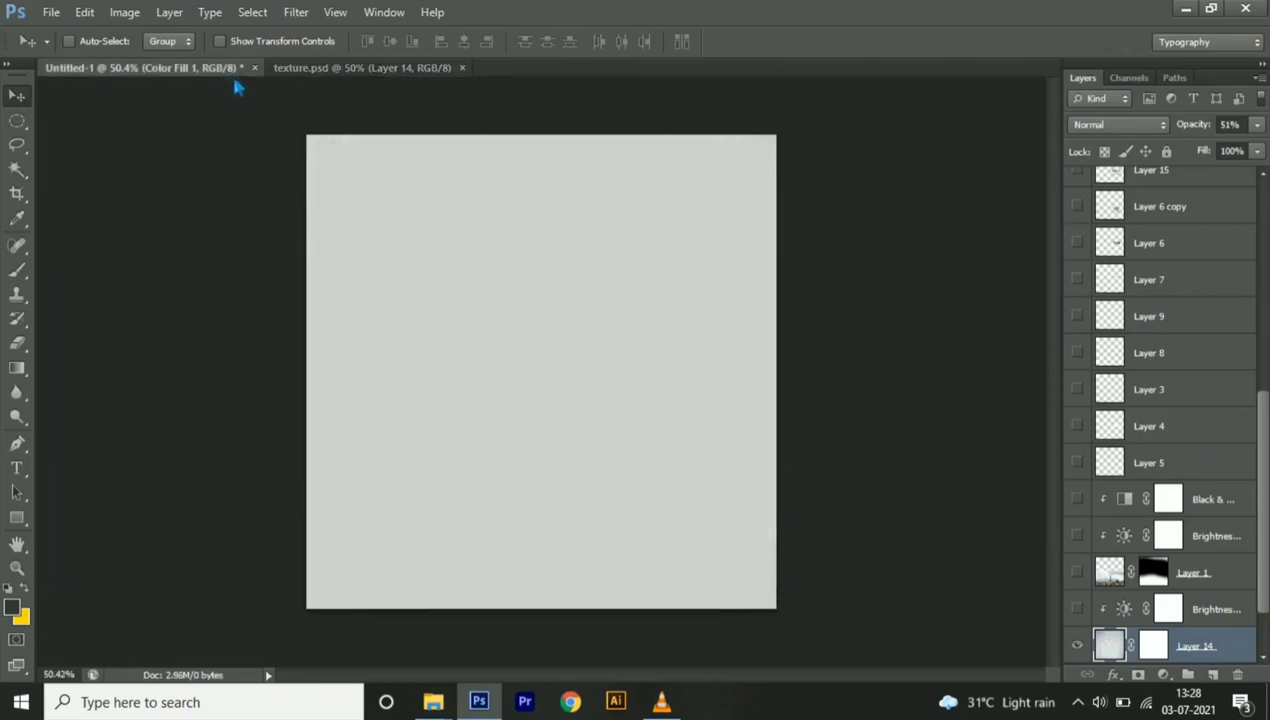
drag(230, 80, 450, 297)
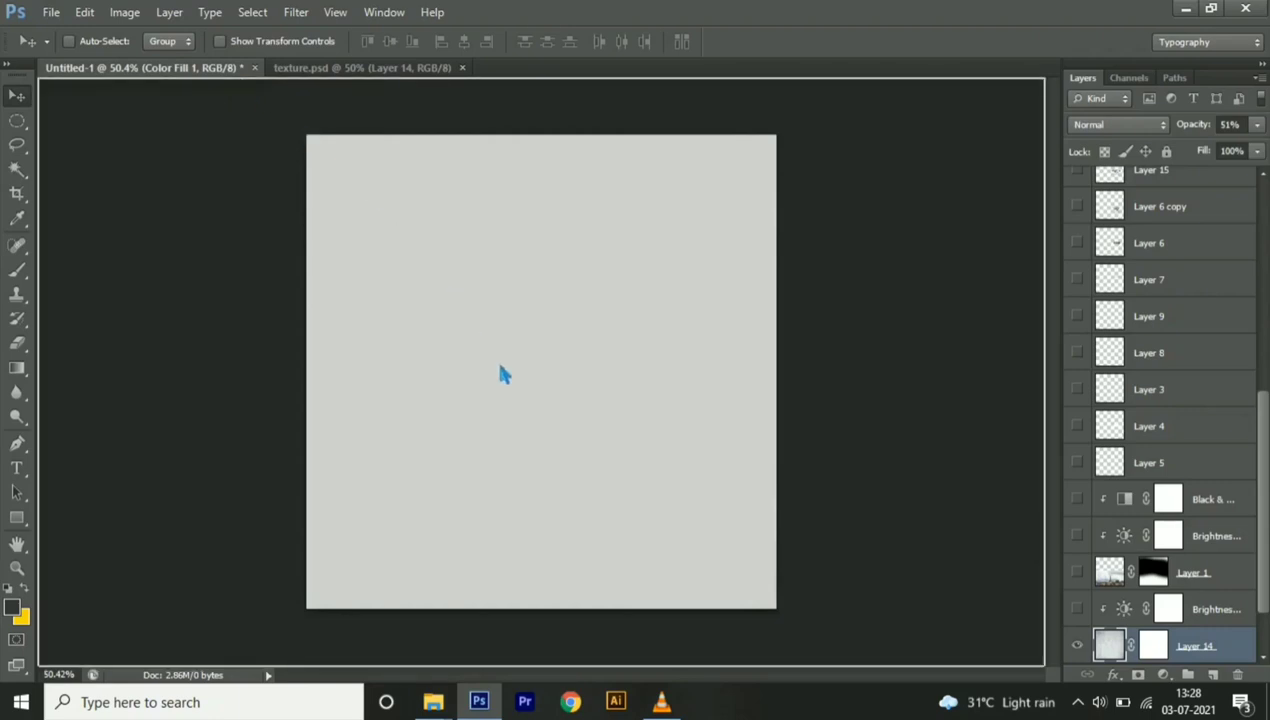
drag(503, 374, 658, 371)
click(1077, 222)
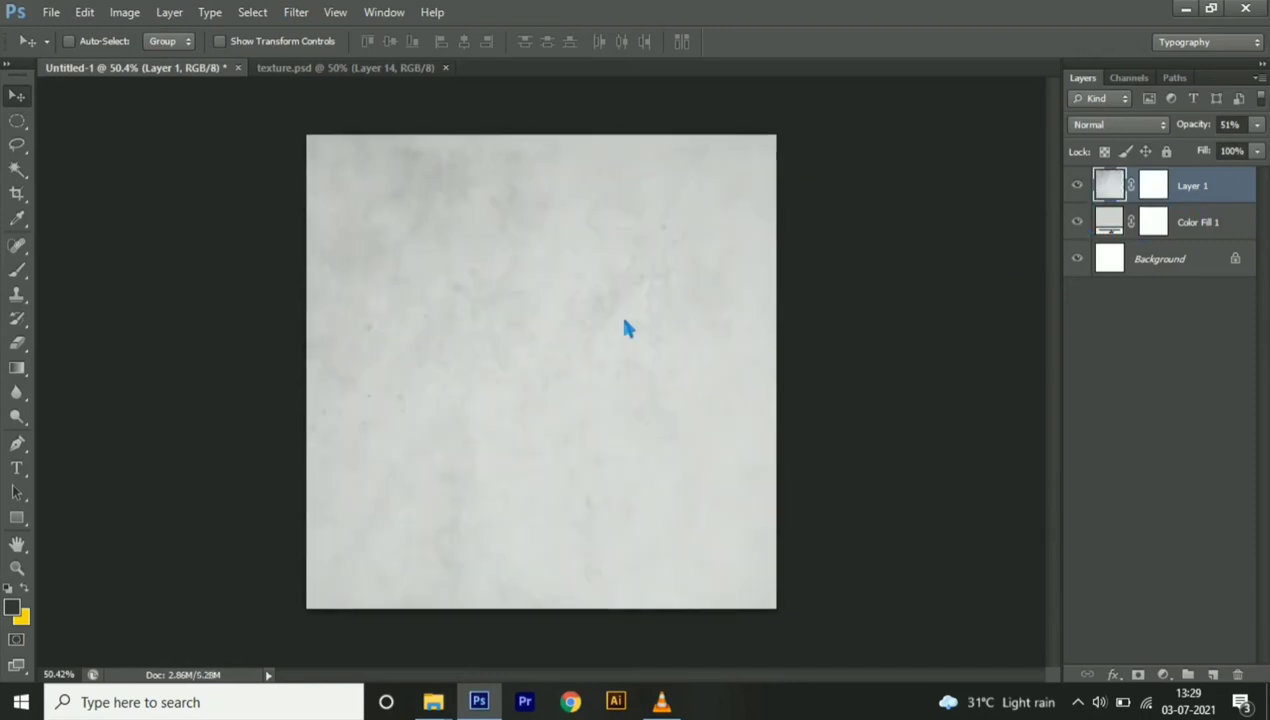
drag(587, 363, 690, 367)
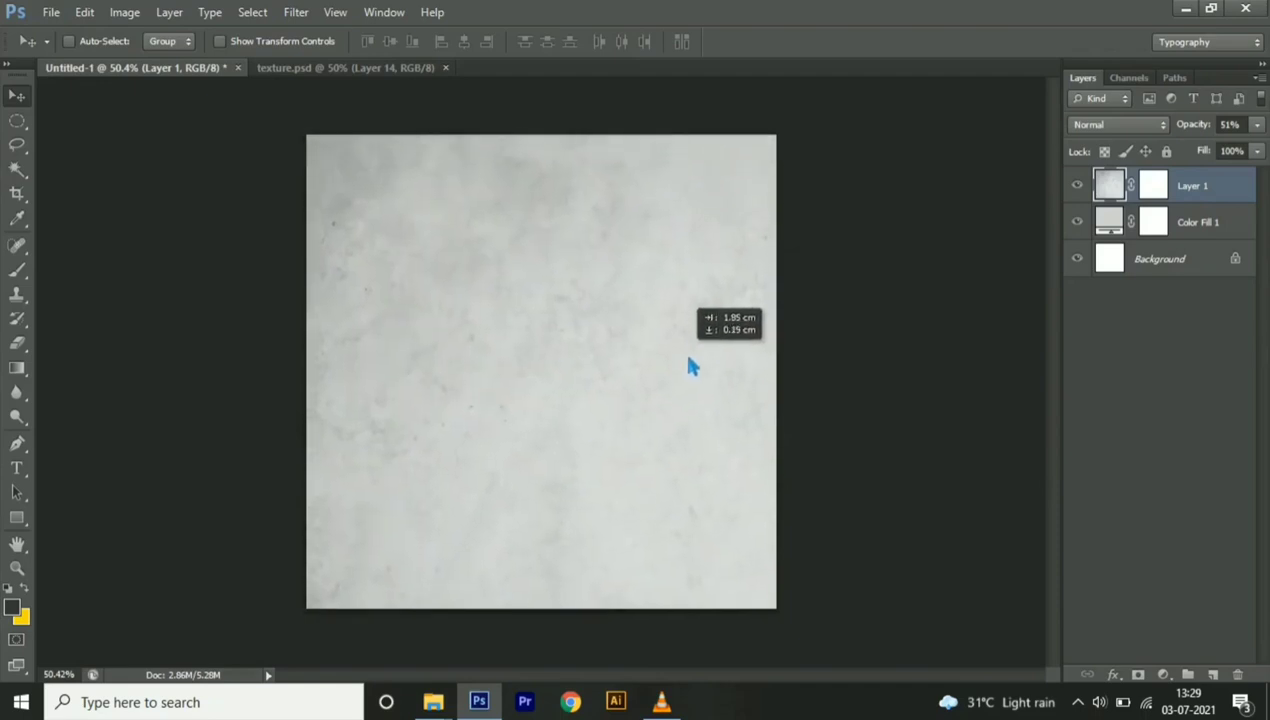
drag(690, 367, 684, 365)
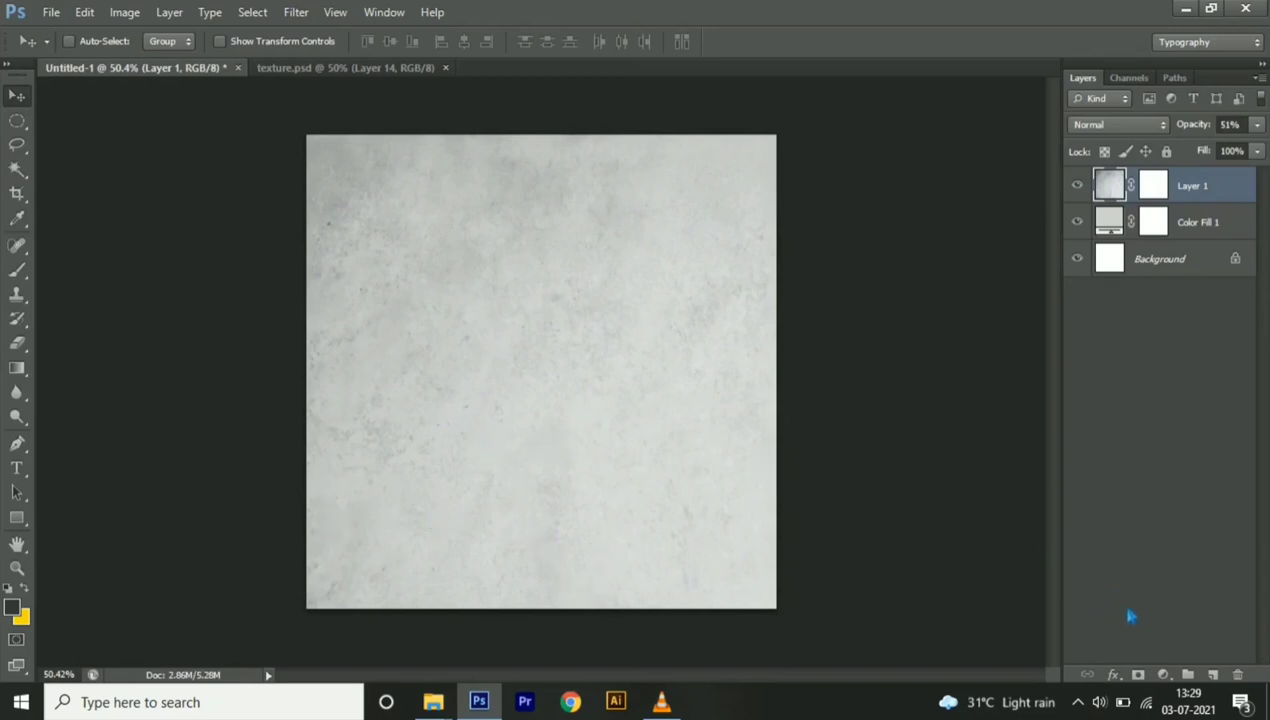
click(445, 67)
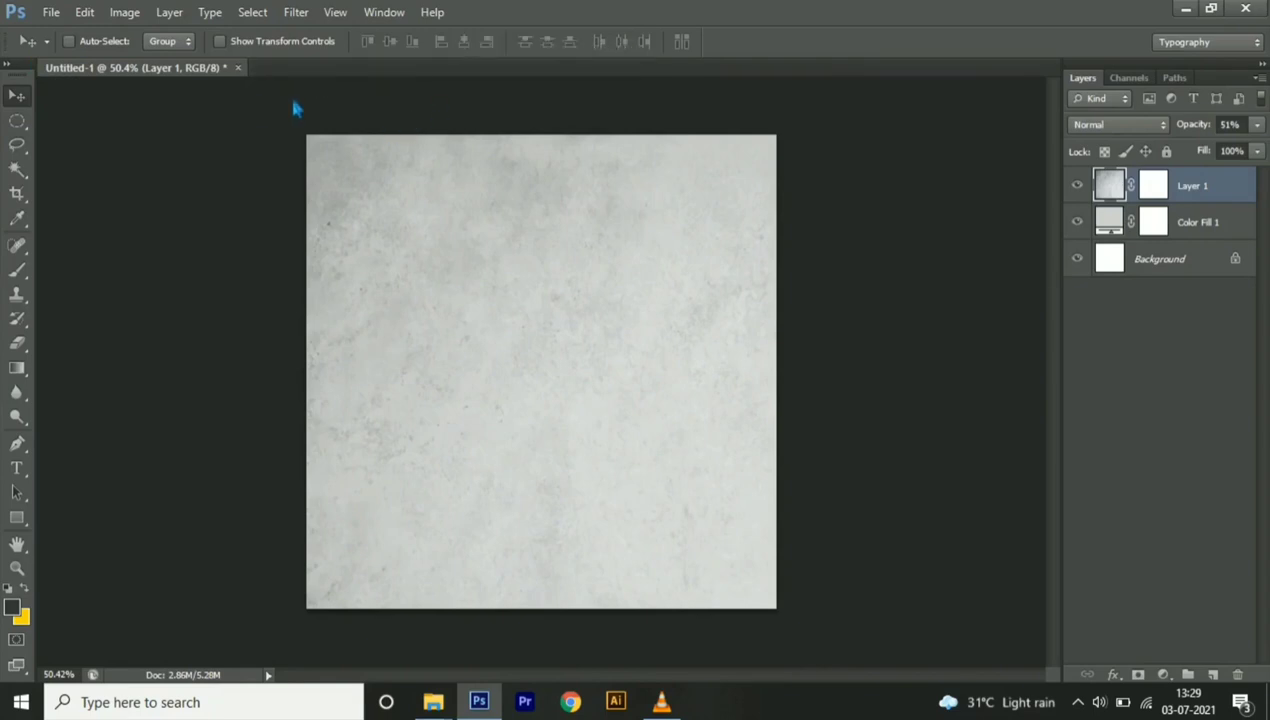
Add a Brightness/Contrast adjustment clipped to the texture: brightness -38, contrast 76
click(1162, 675)
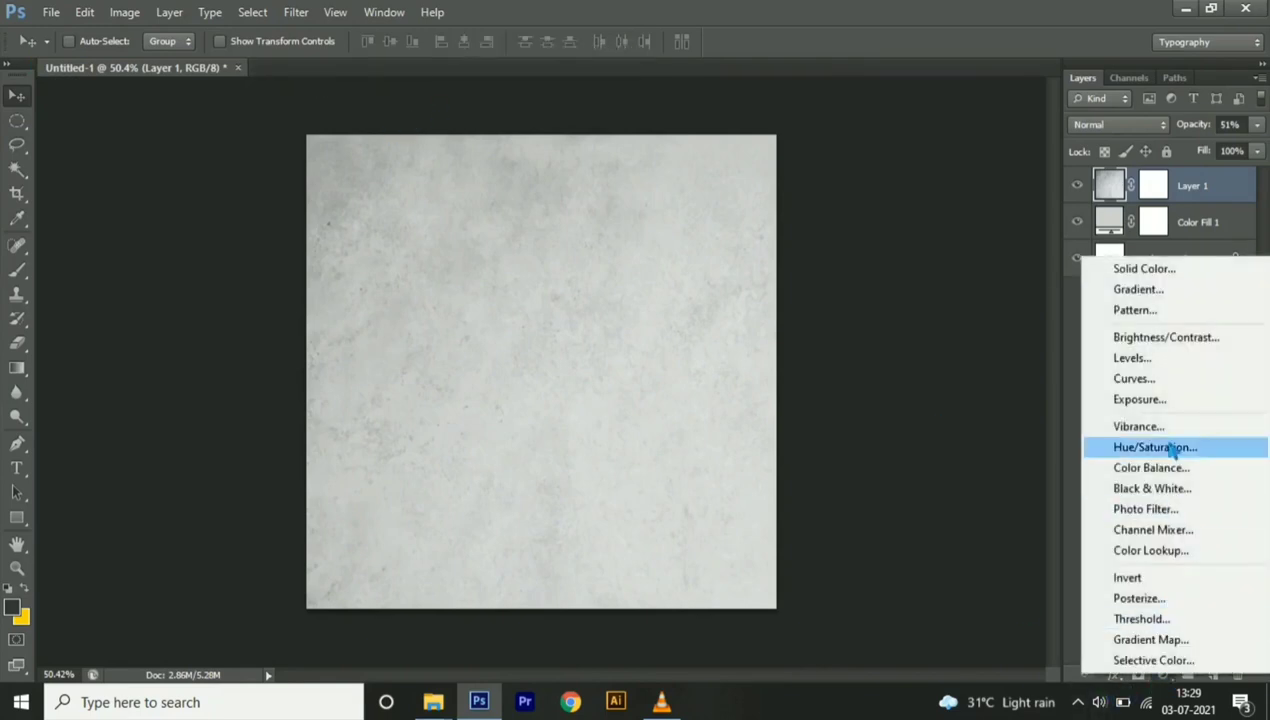
click(1205, 340)
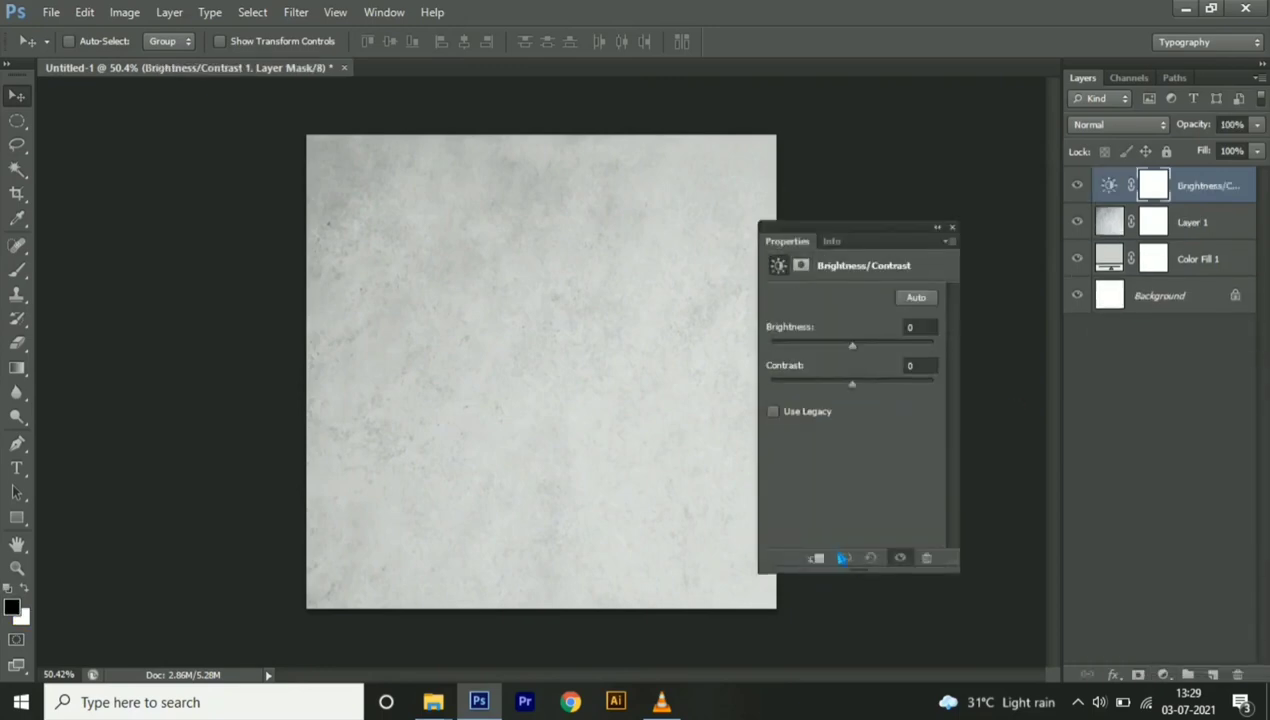
click(816, 558)
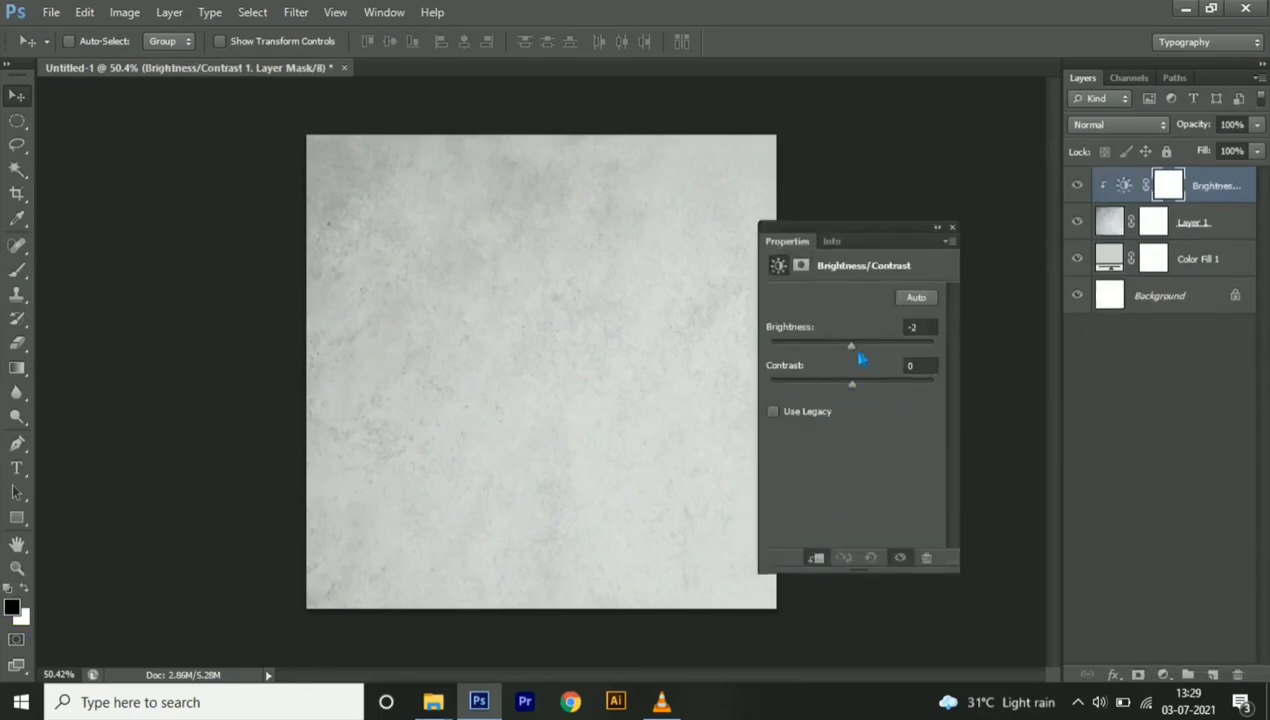
drag(860, 358, 840, 353)
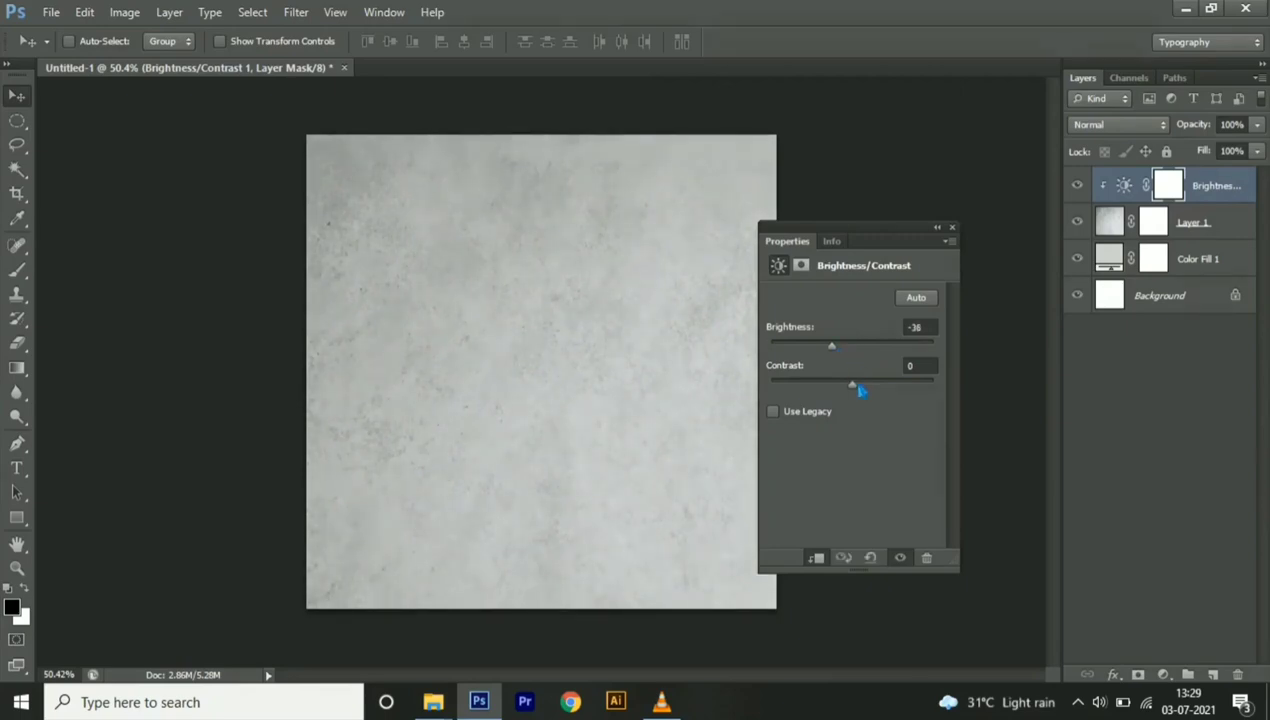
drag(868, 398, 926, 402)
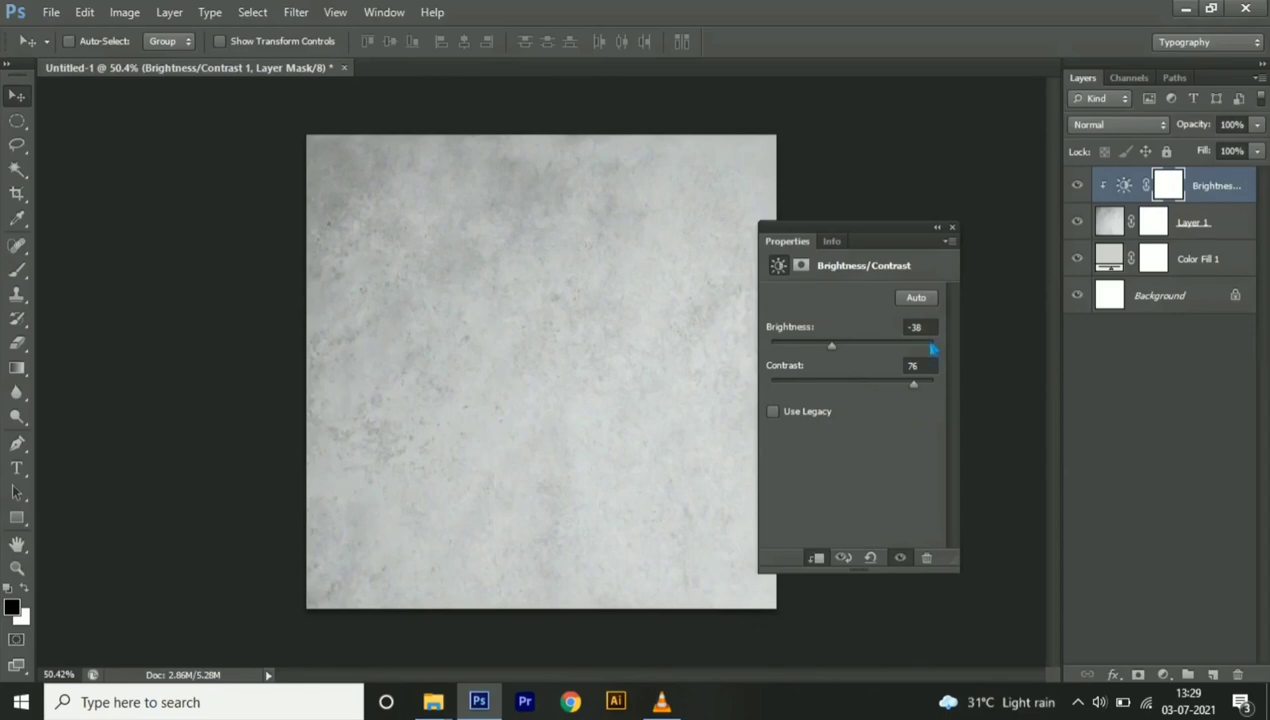
click(952, 227)
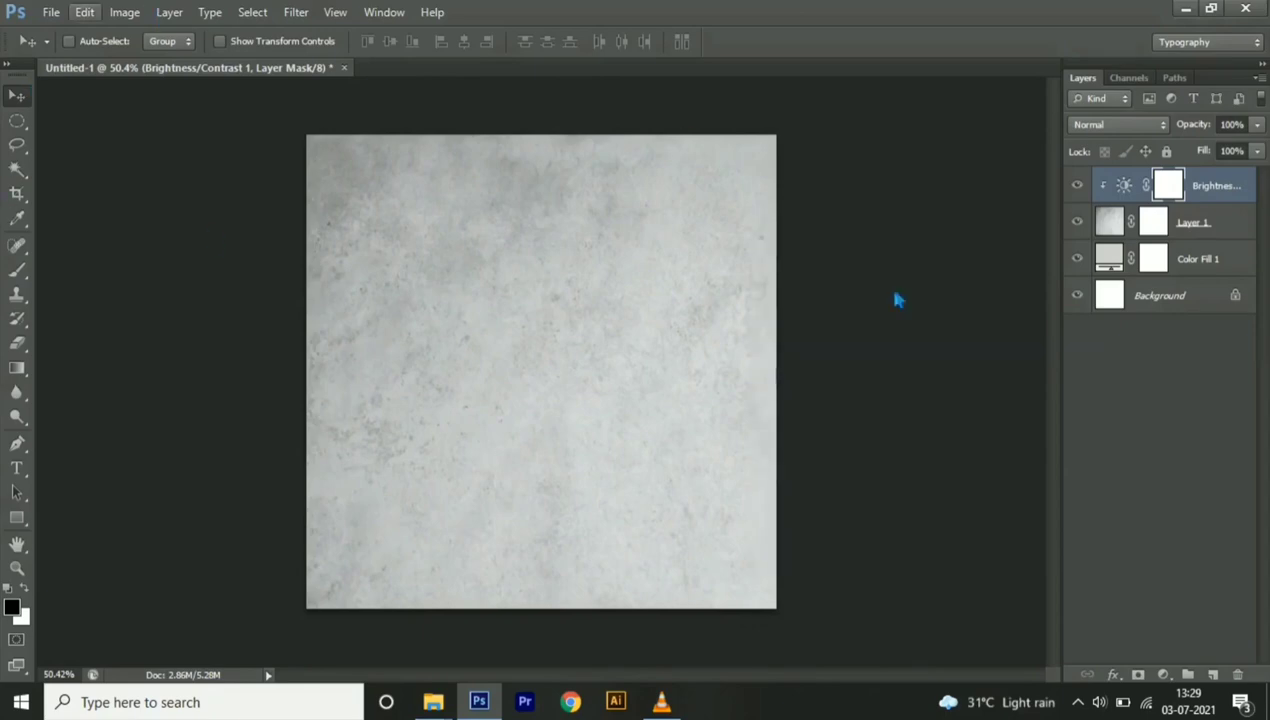
Open Pandharpura.psd and move its temple photo into the poster's lower part
click(50, 12)
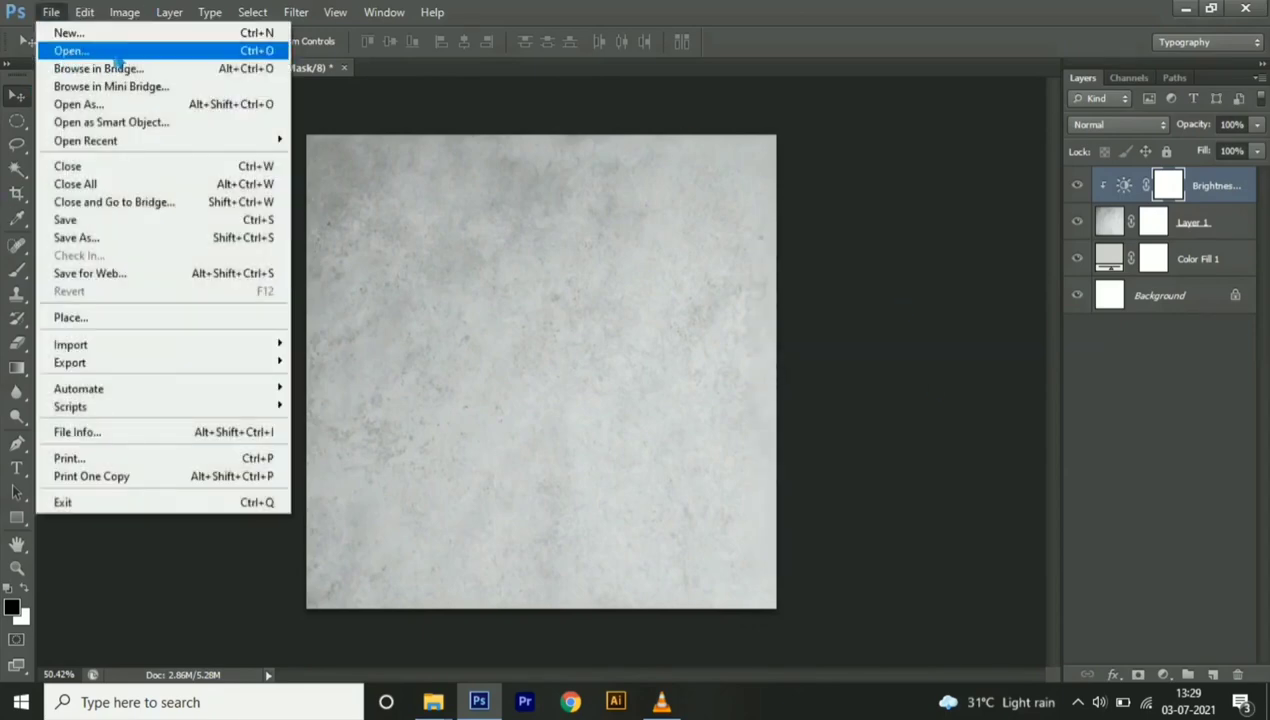
click(70, 50)
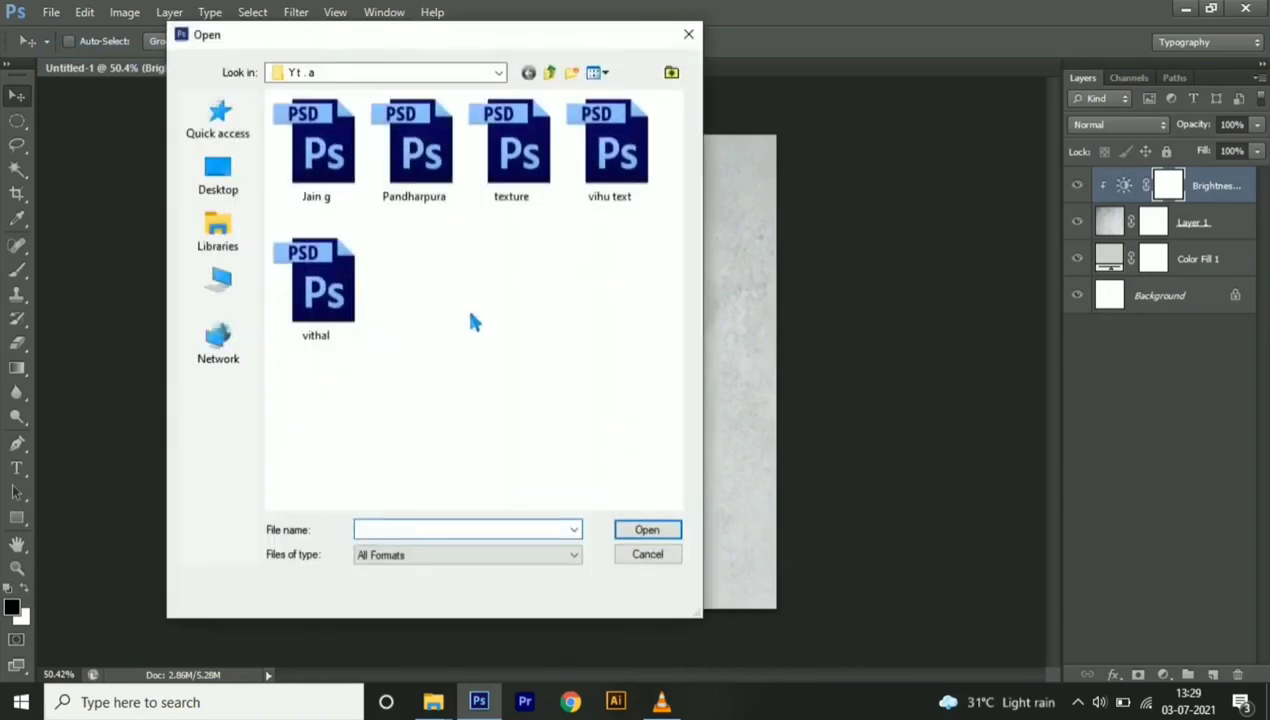
click(427, 184)
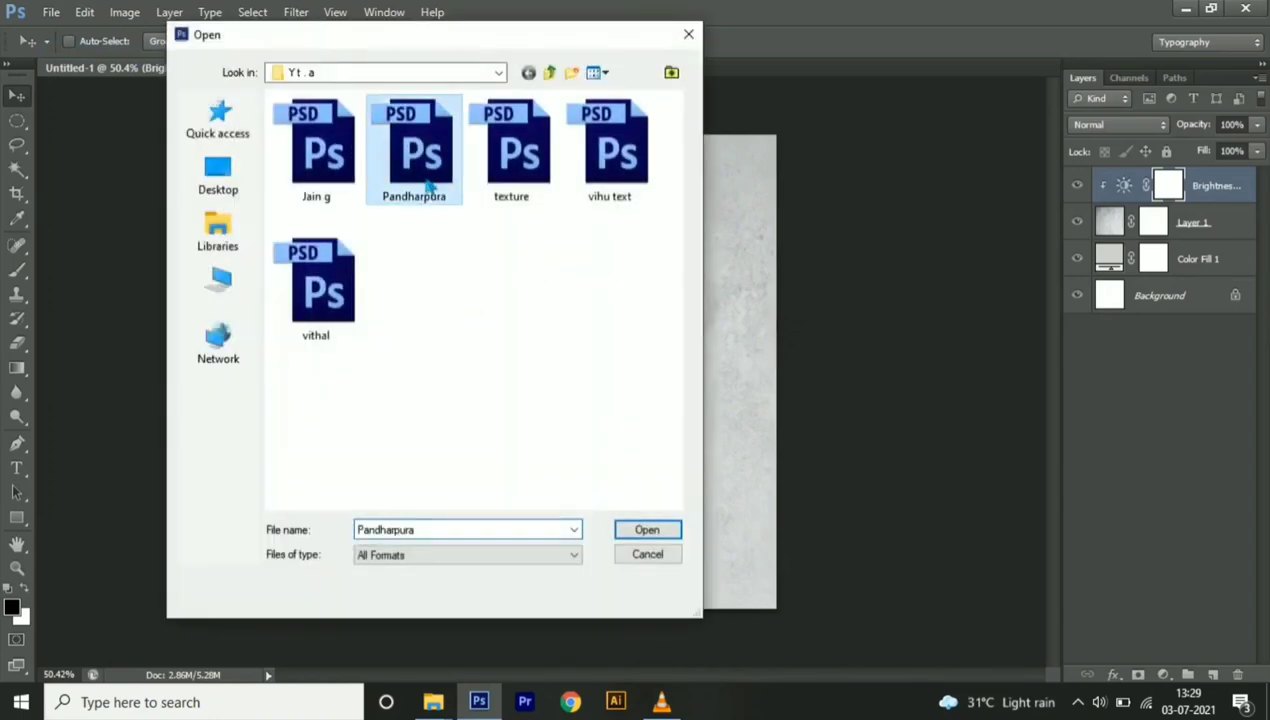
click(647, 530)
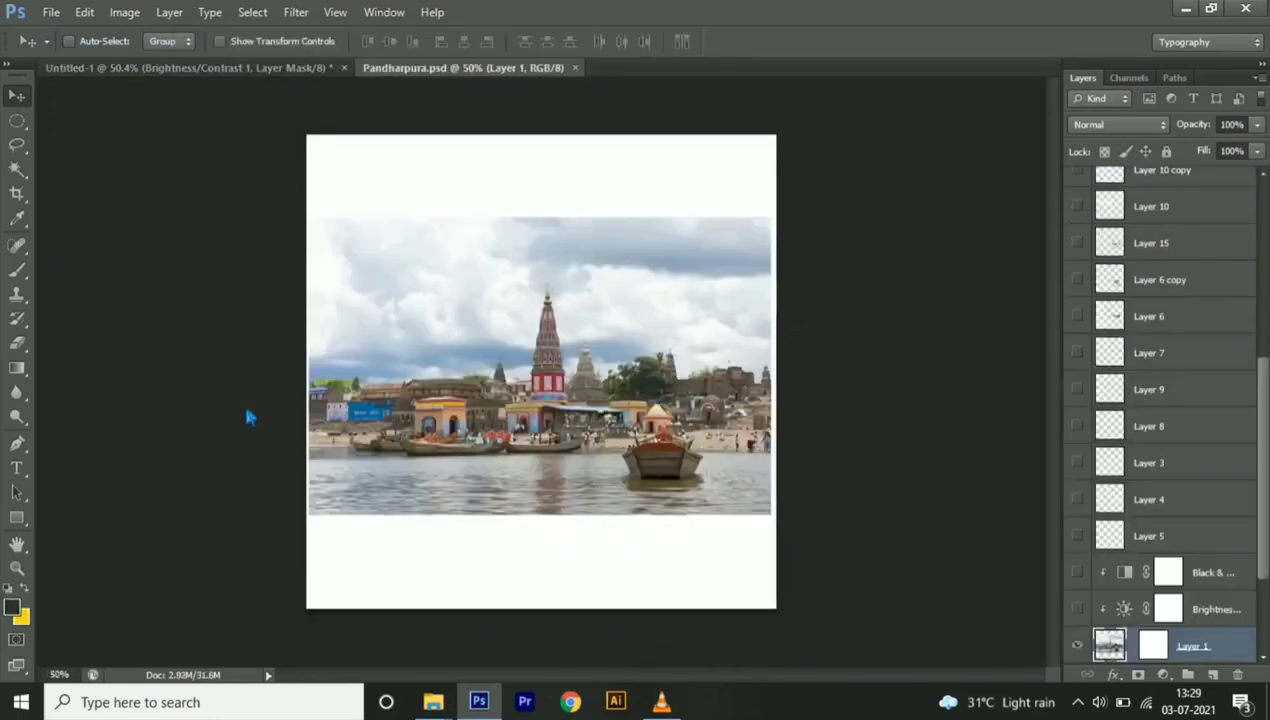
mouse_move(546, 366)
mouse_down()
mouse_move(226, 83)
mouse_move(505, 385)
mouse_up()
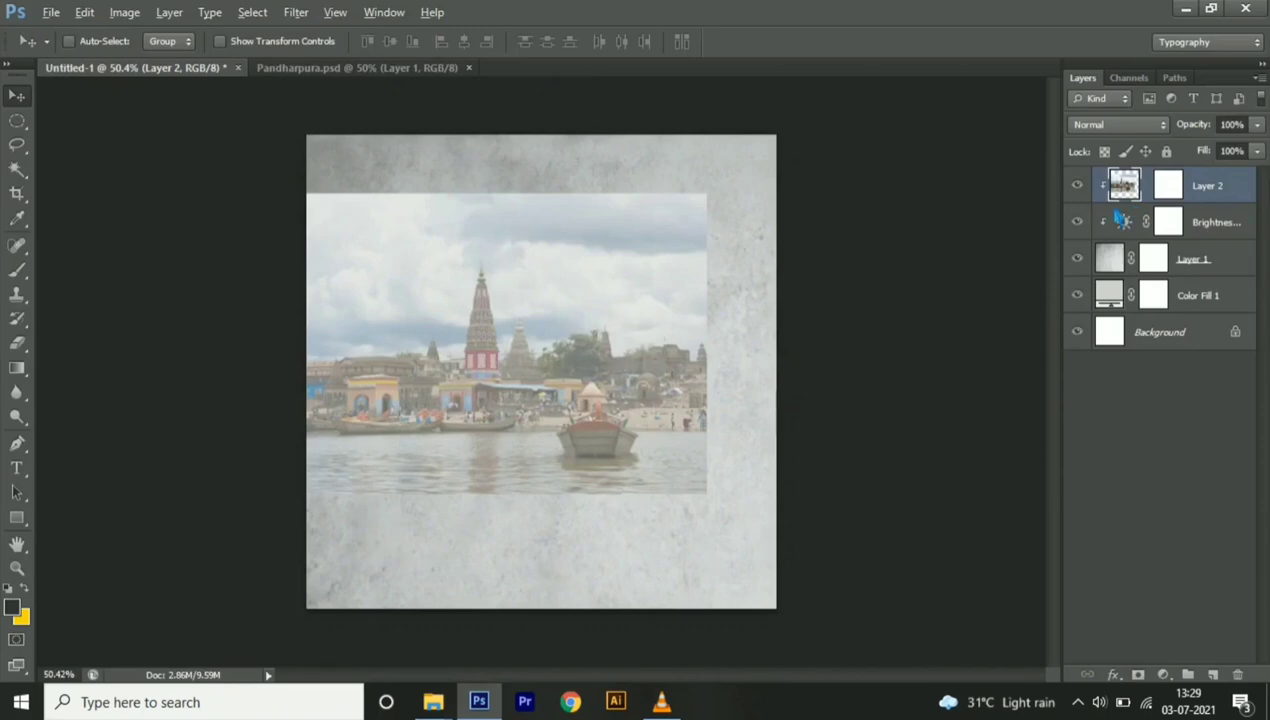
mouse_move(600, 345)
mouse_down()
mouse_move(670, 455)
mouse_move(662, 537)
mouse_up()
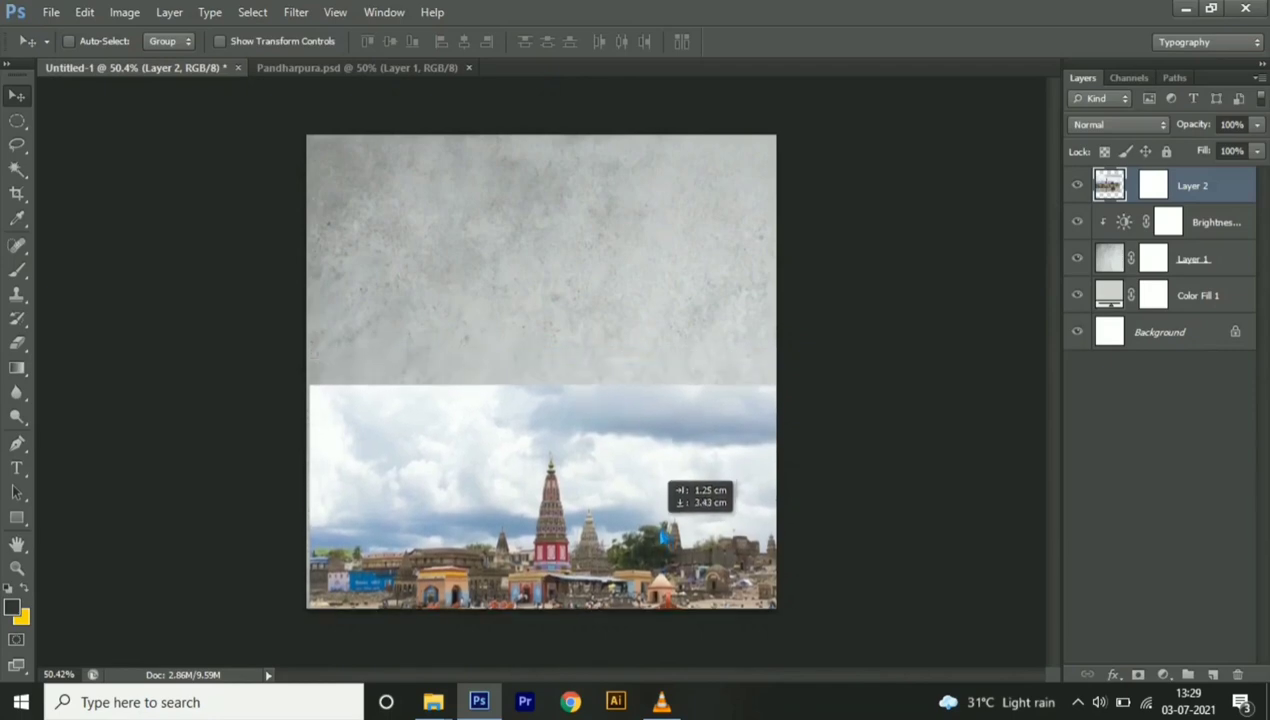
Nudge the temple photo into place and enlarge it to about 104%
key(Down)
key(Down)
key(Down)
key(Left)
key(Left)
key(Left)
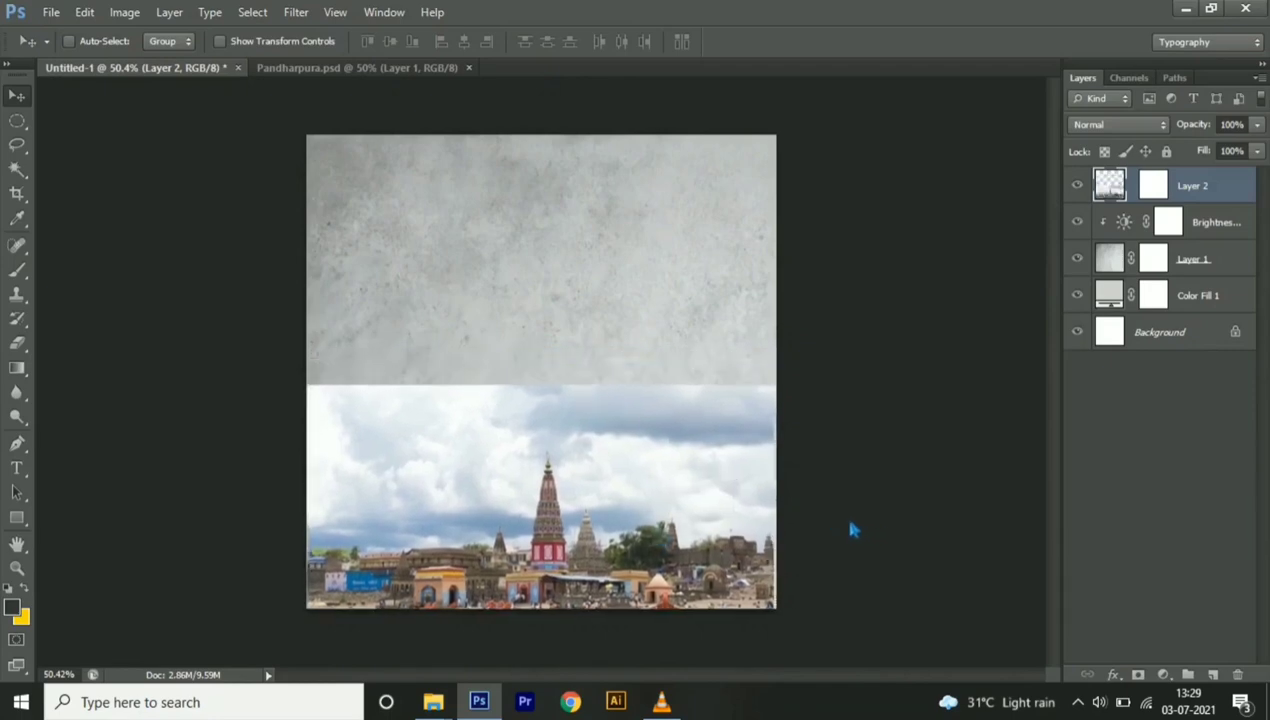
key(Left)
key(Left)
key(Left)
key(Down)
key(Down)
key(Down)
key(Right)
key(Right)
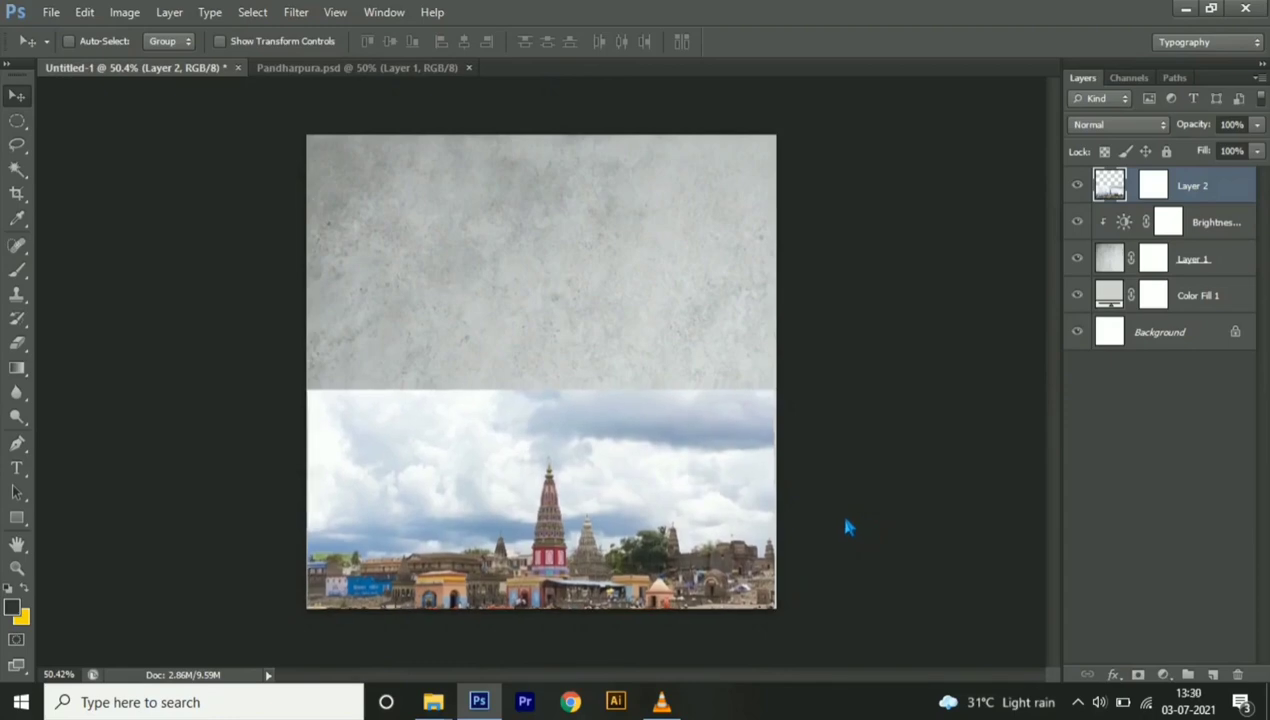
key(Right)
key(Right)
key(Right)
key(Right)
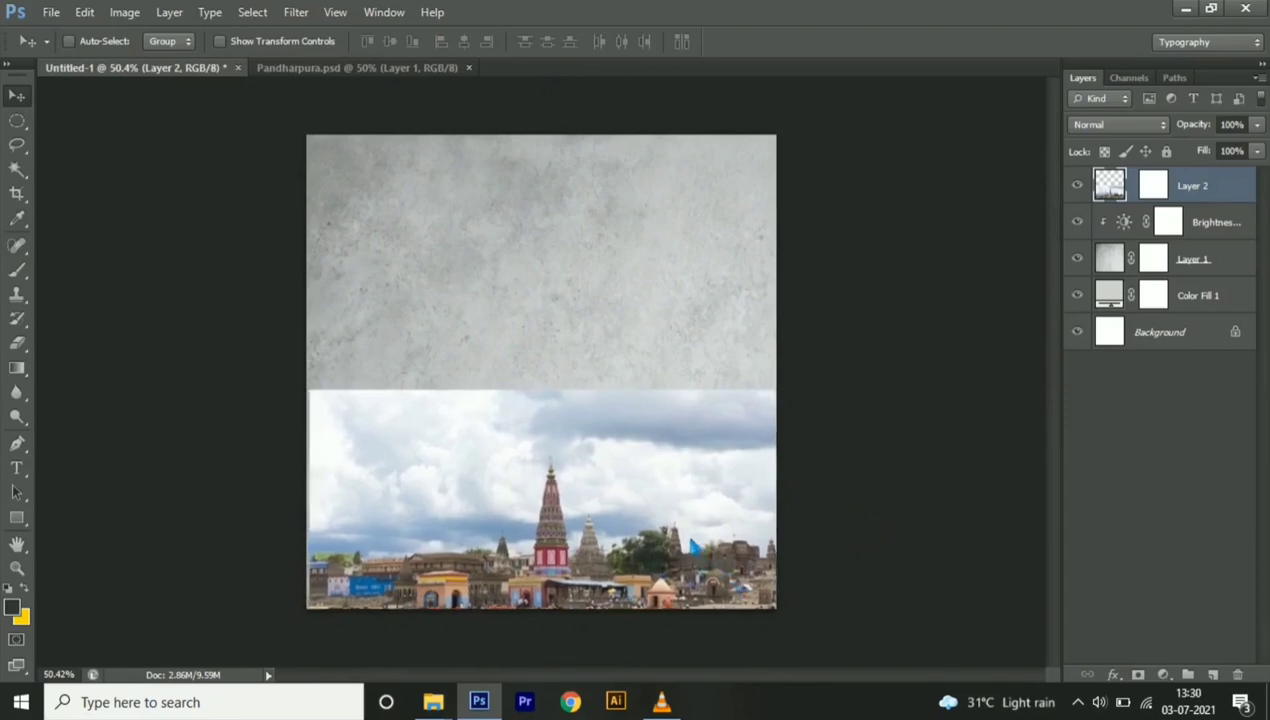
key(Left)
key(Left)
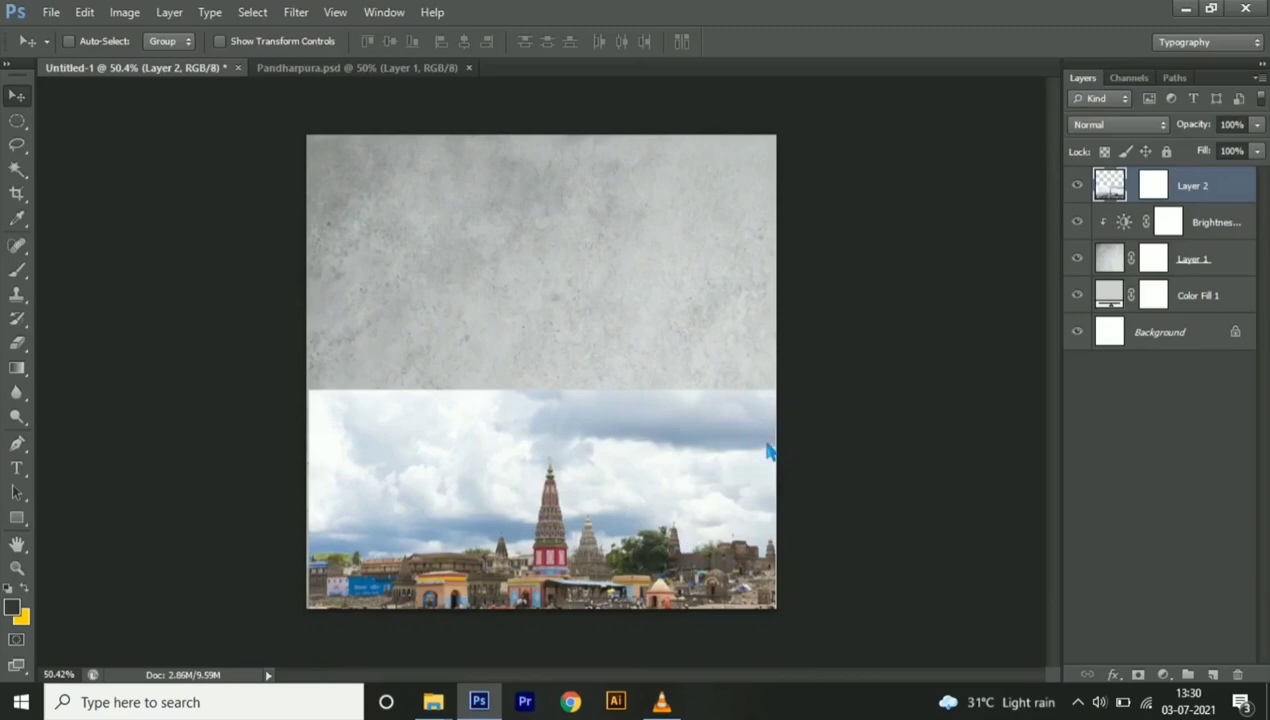
key(ctrl+t)
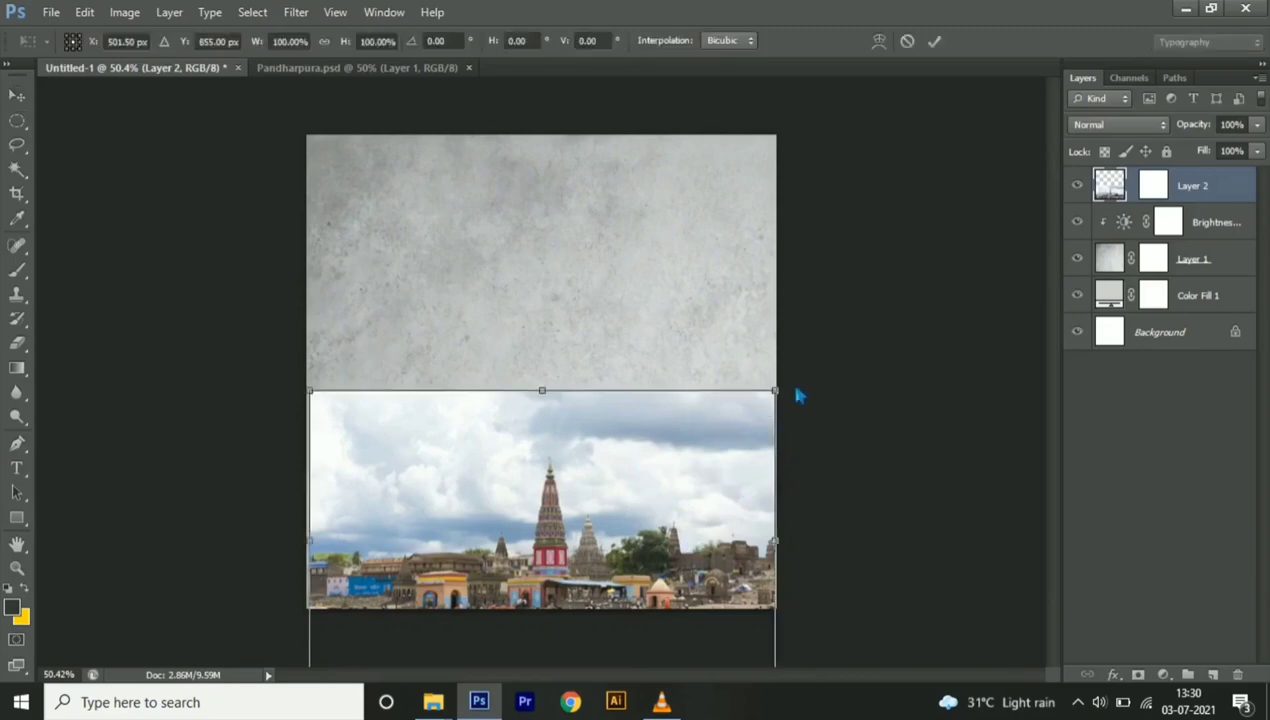
drag(776, 391, 790, 396)
key(Return)
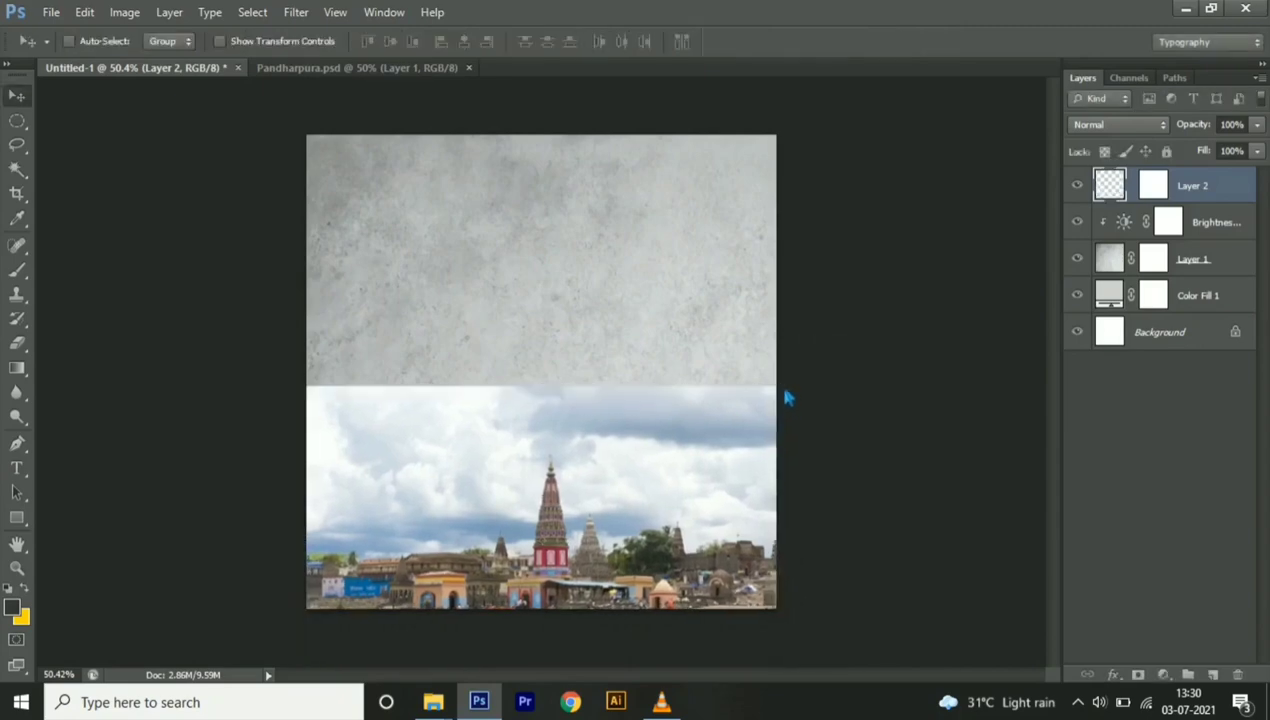
Add a Brightness/Contrast adjustment clipped to the temple photo: brightness -53, contrast 55
click(1163, 674)
click(1190, 336)
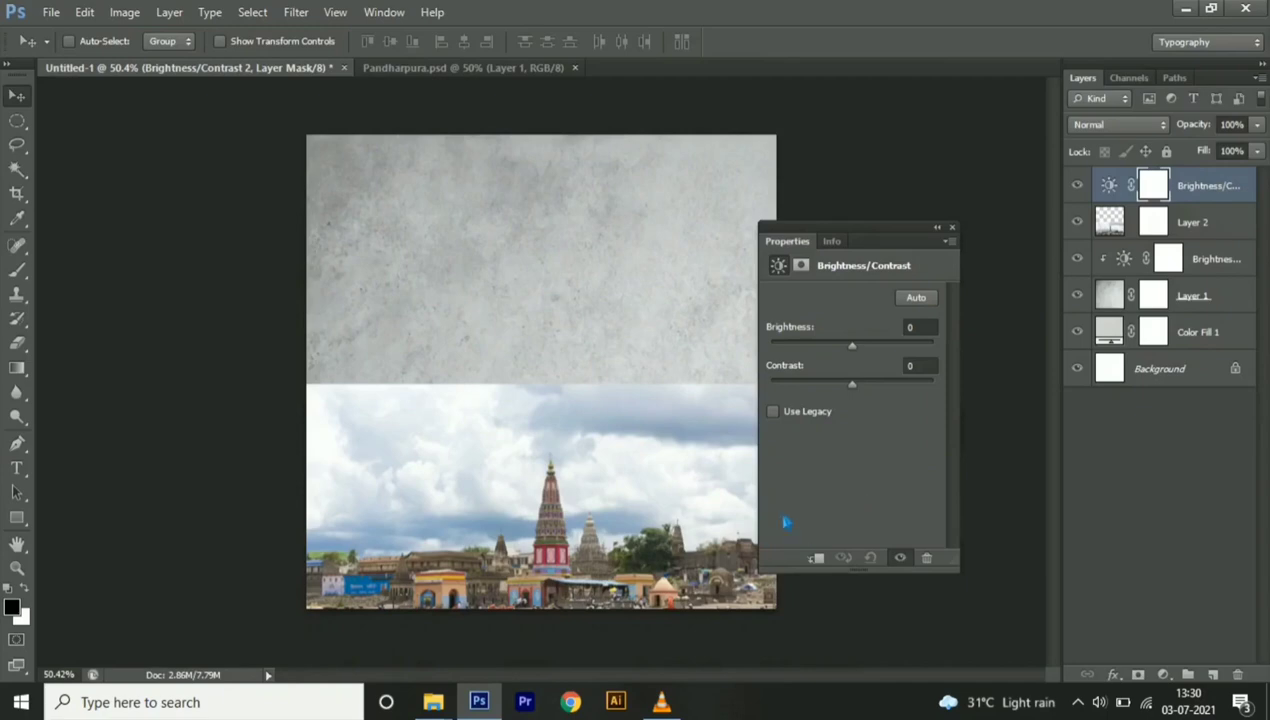
click(818, 559)
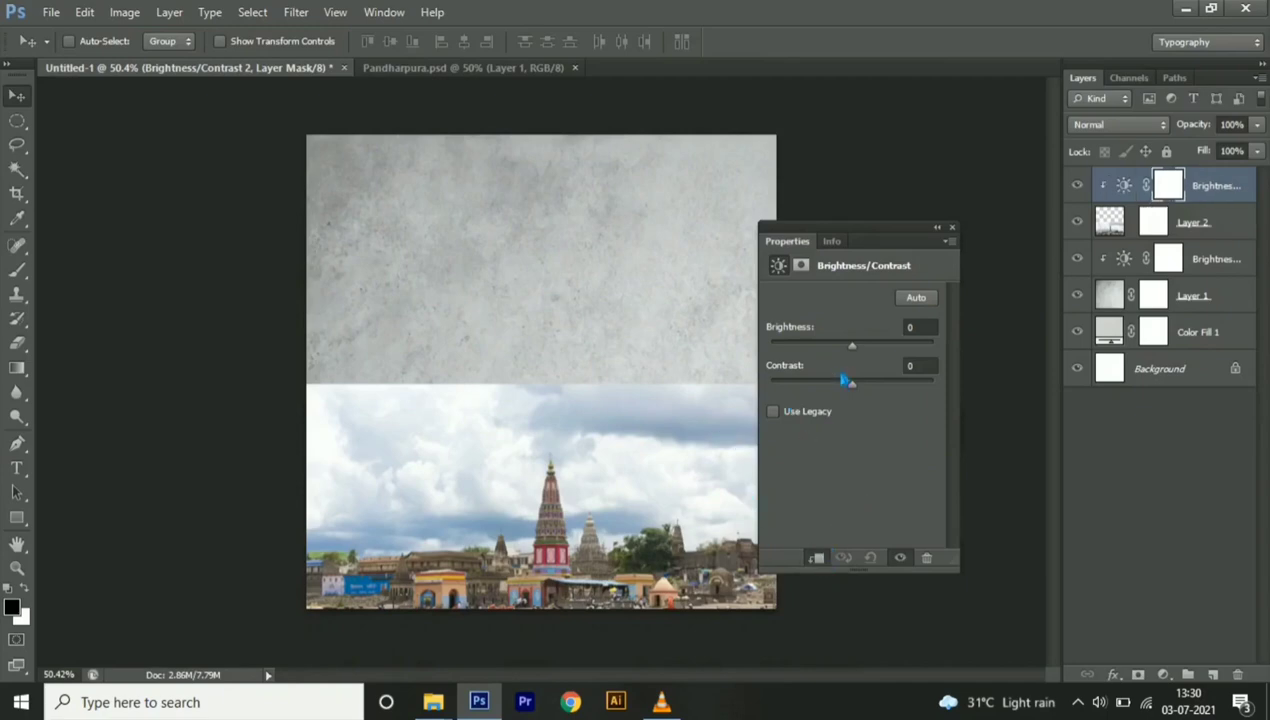
drag(857, 352, 826, 348)
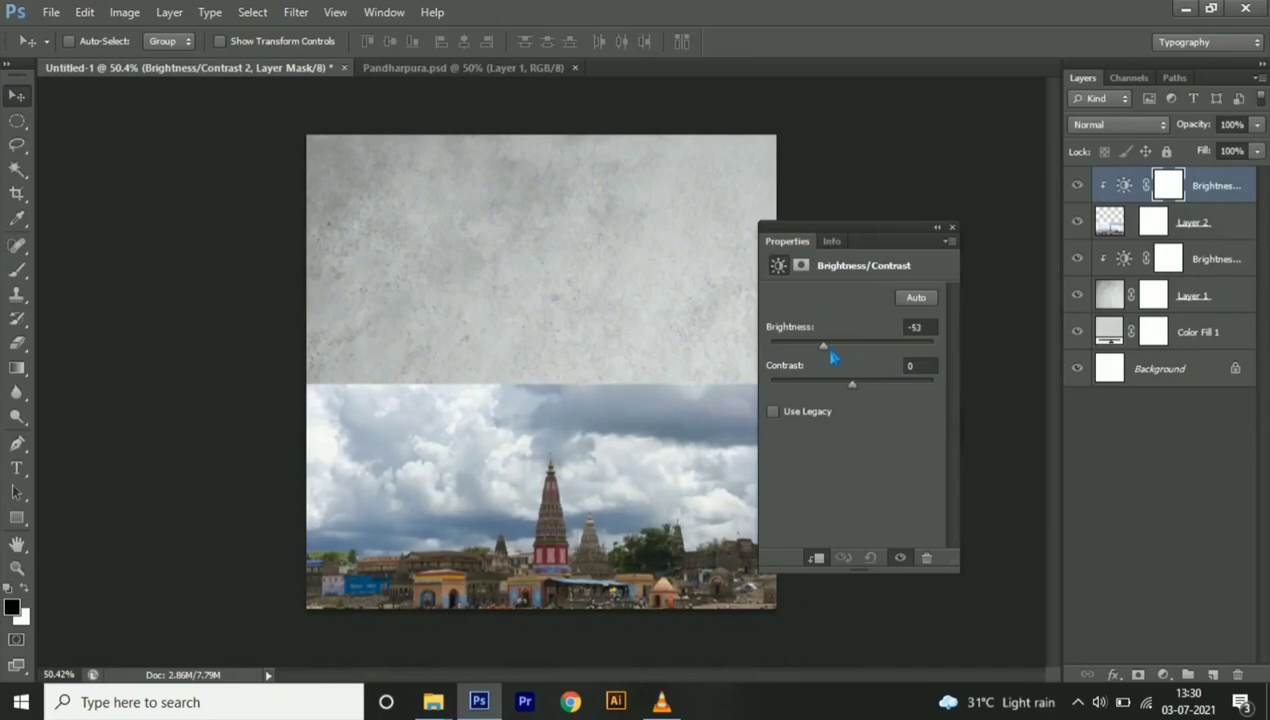
drag(864, 389, 912, 398)
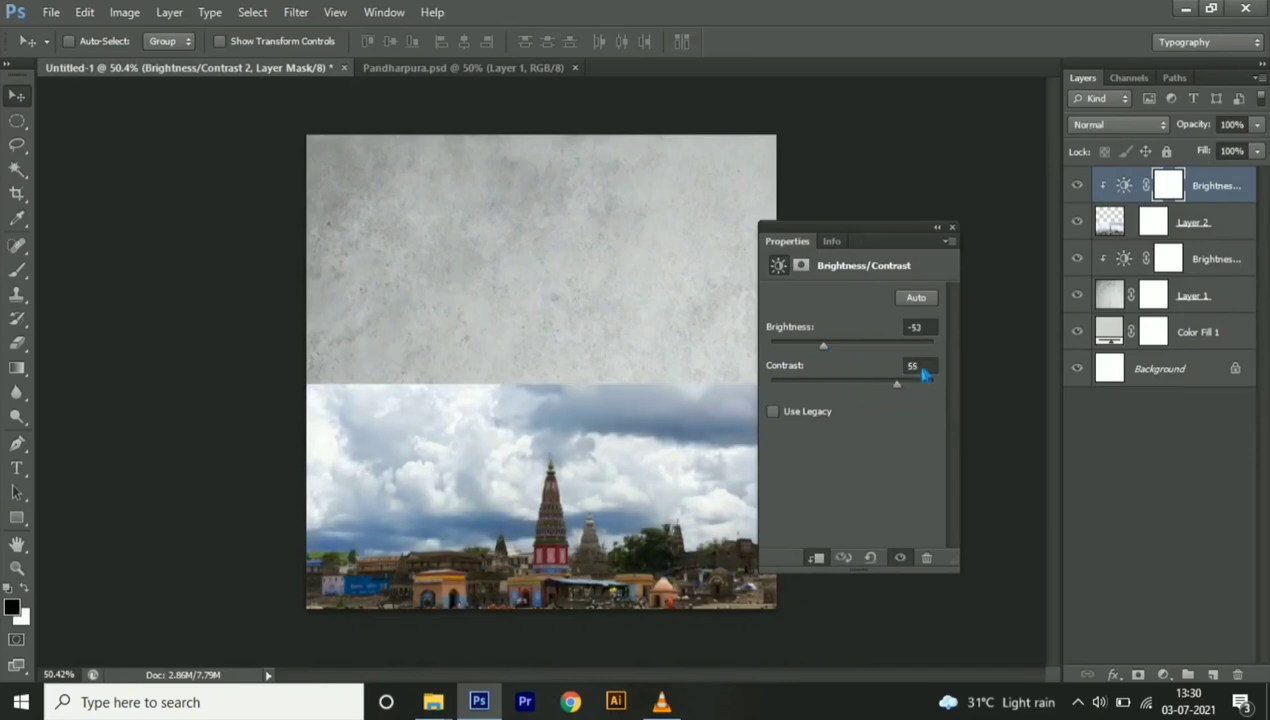
click(953, 227)
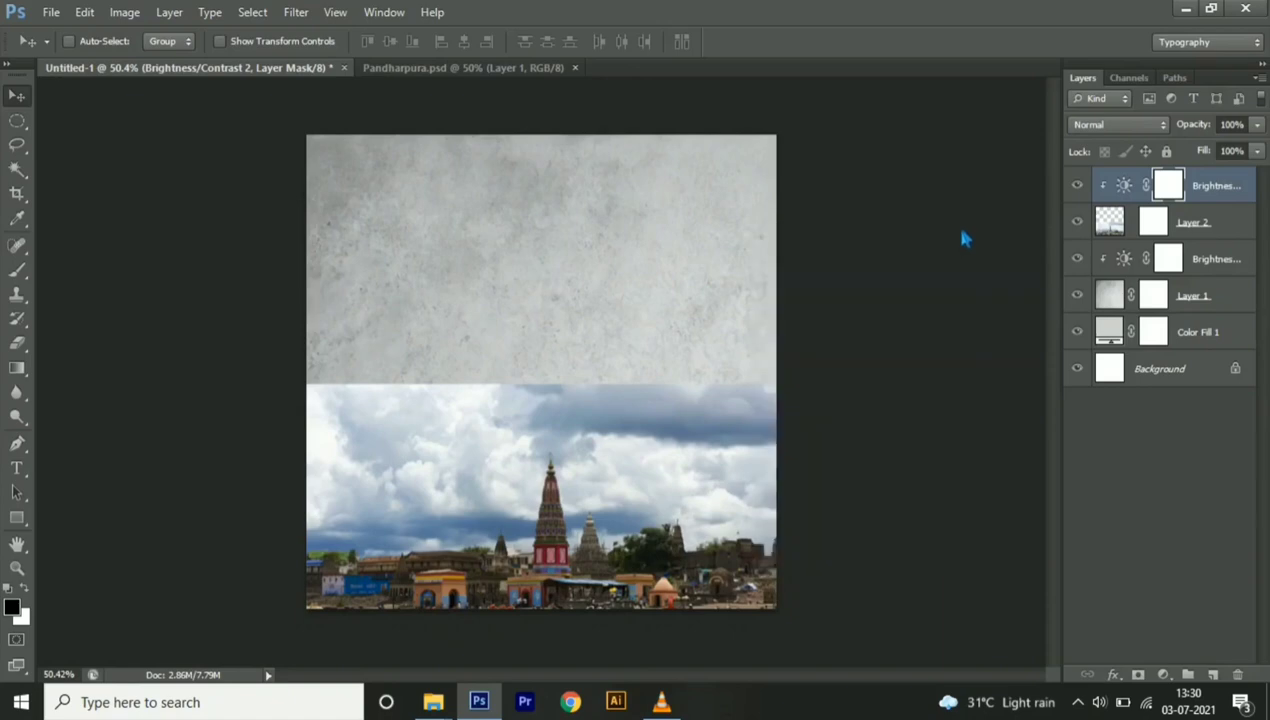
Add a Black & White adjustment at default settings, clipped to the temple photo
click(1163, 675)
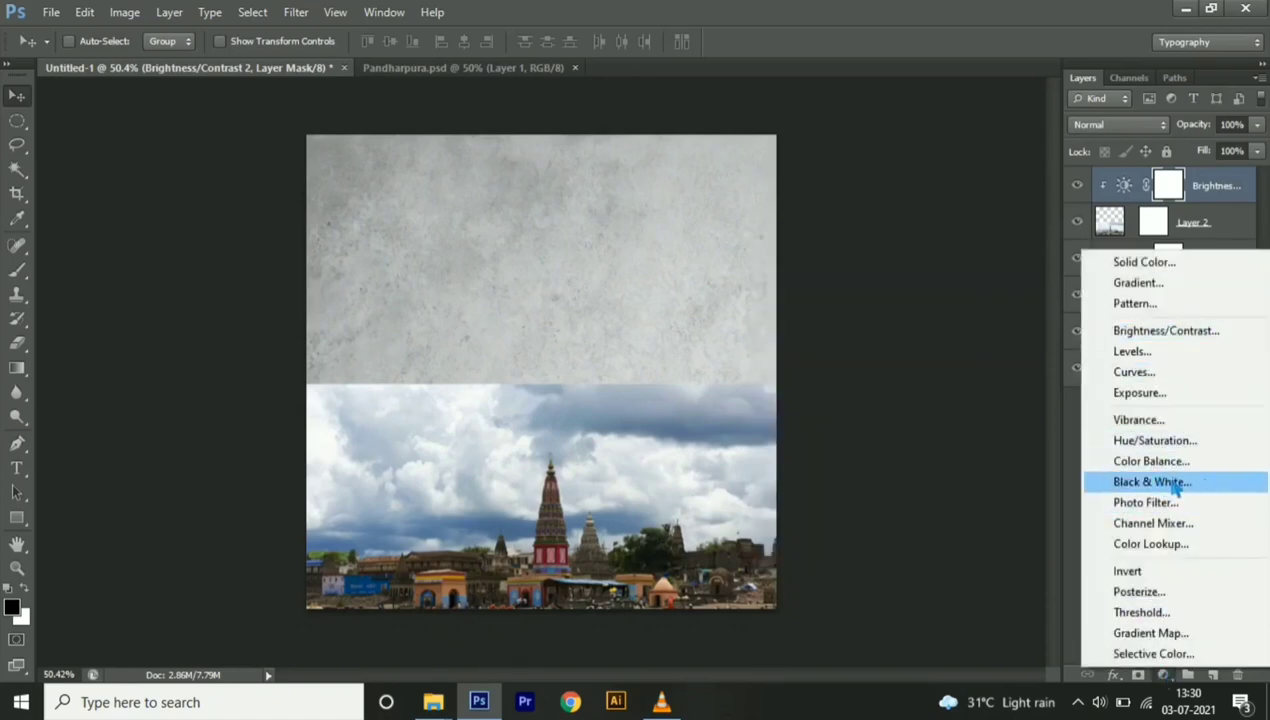
key(Escape)
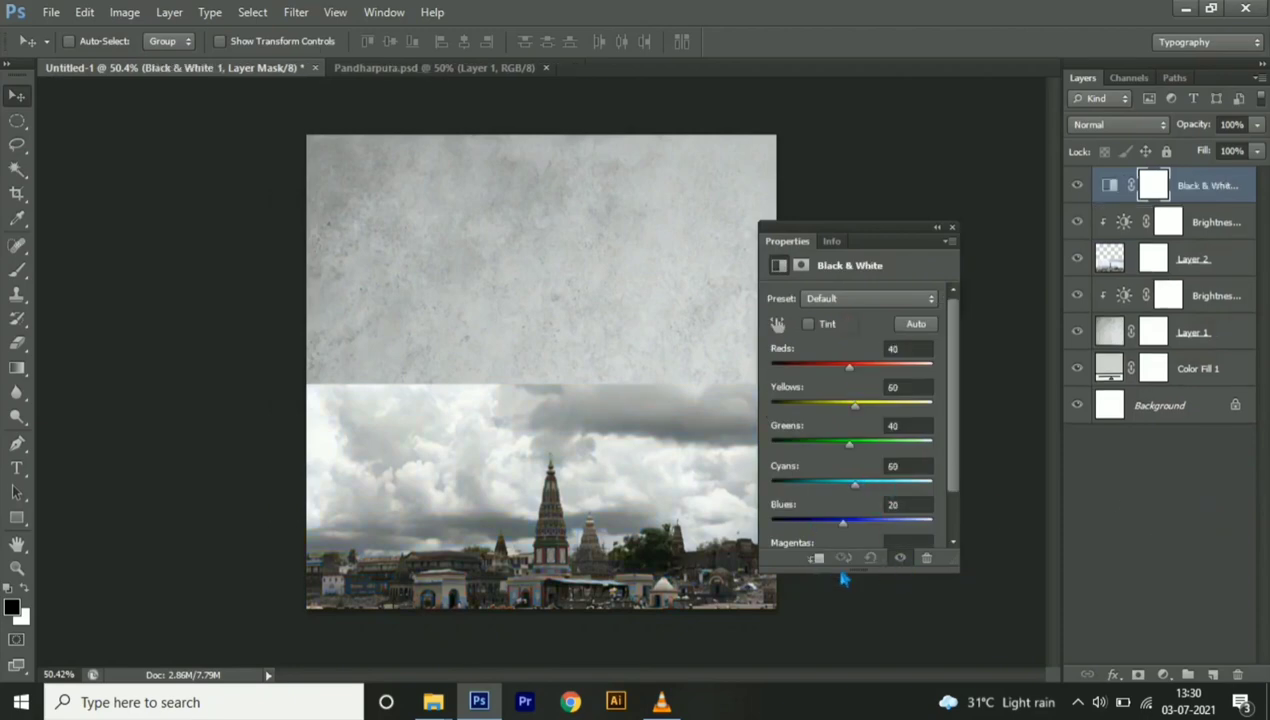
click(902, 560)
click(817, 559)
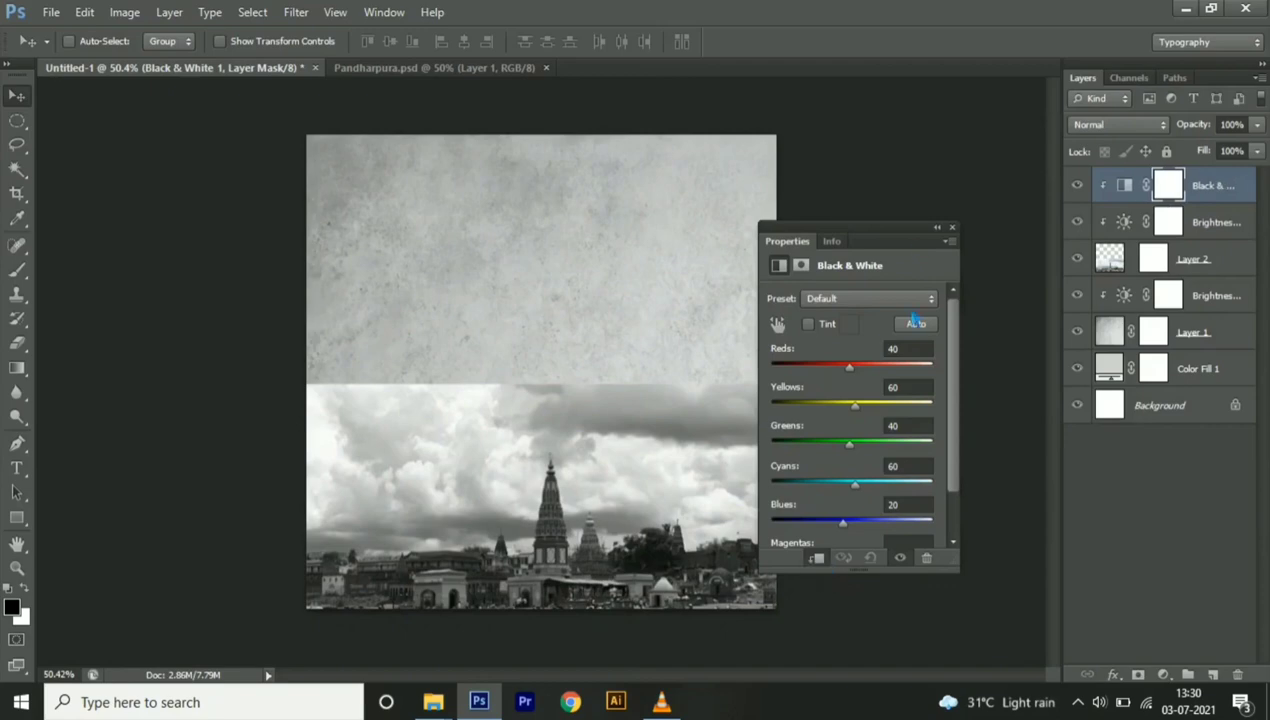
click(952, 228)
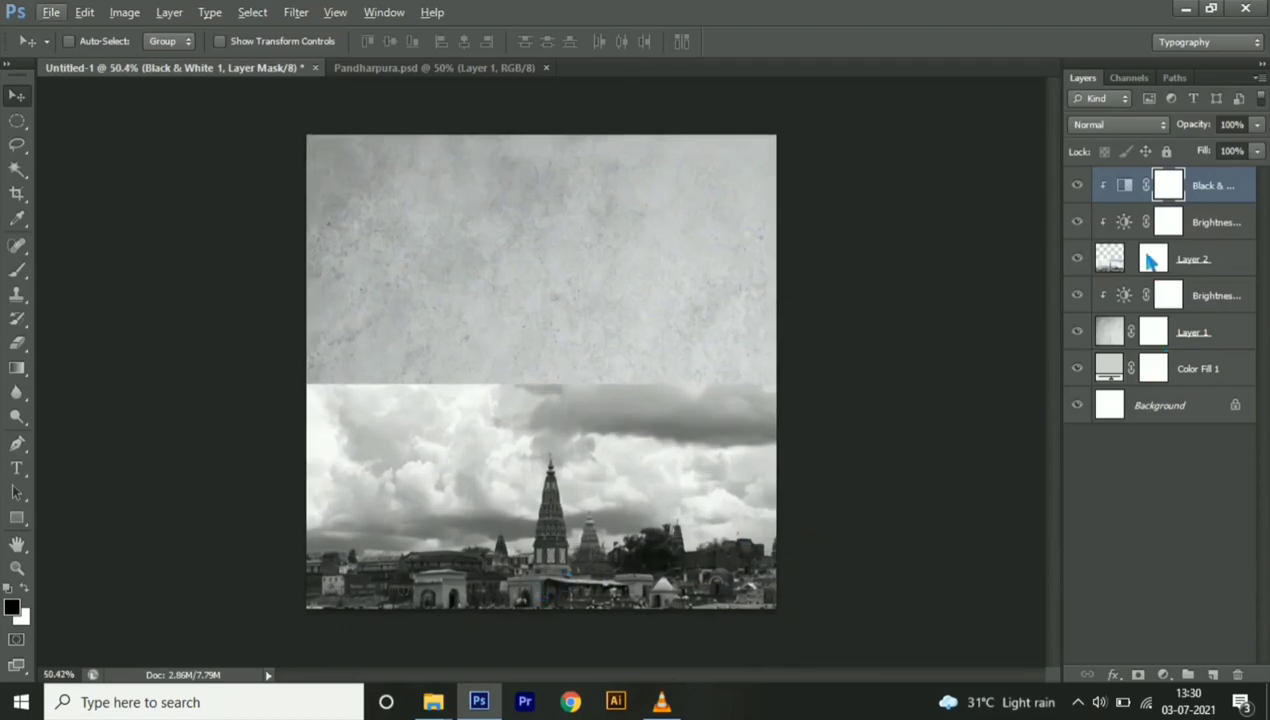
Target Layer 2's mask with the standard Brush and black as the painting colour
key(alt)
click(1200, 268)
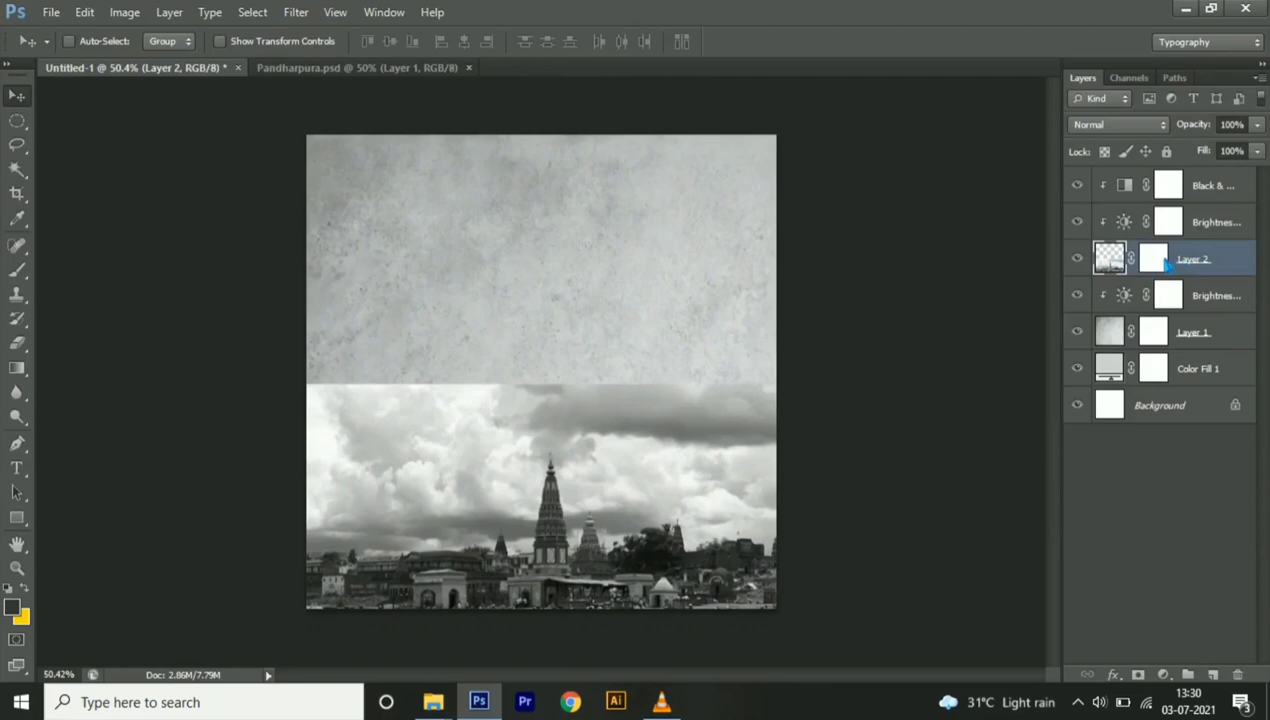
click(1160, 262)
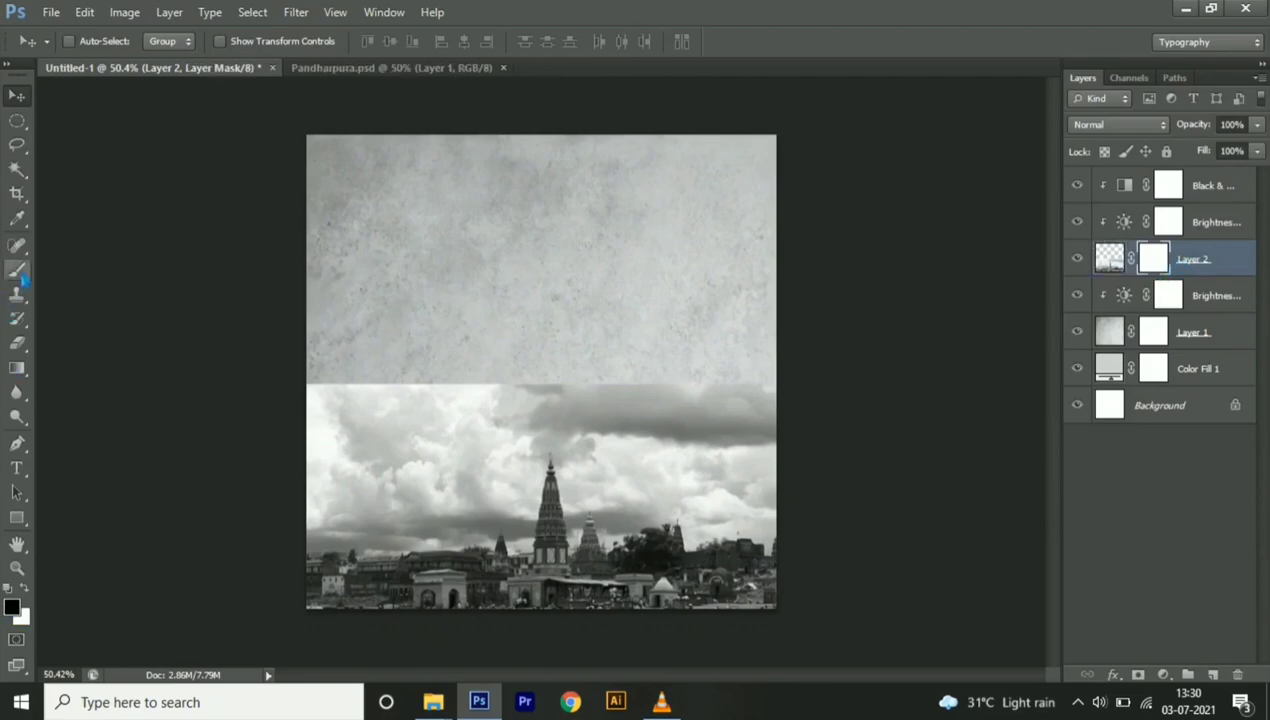
click(19, 272)
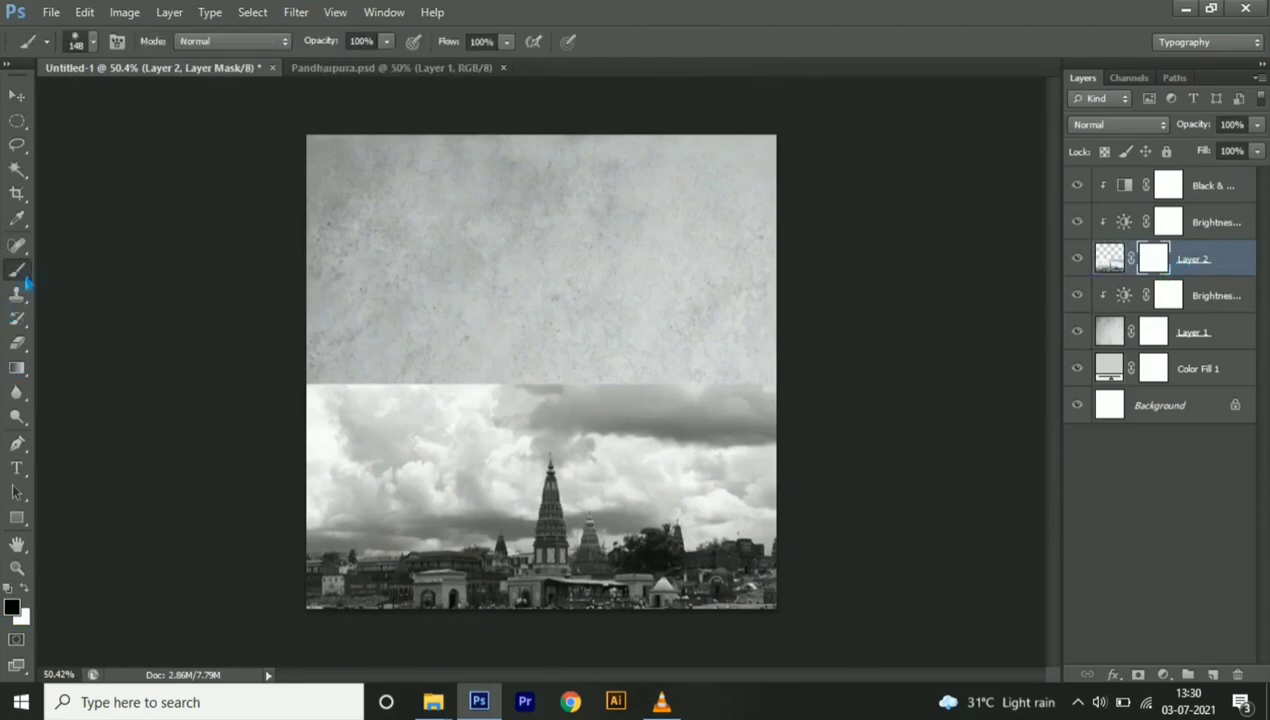
right_click(26, 277)
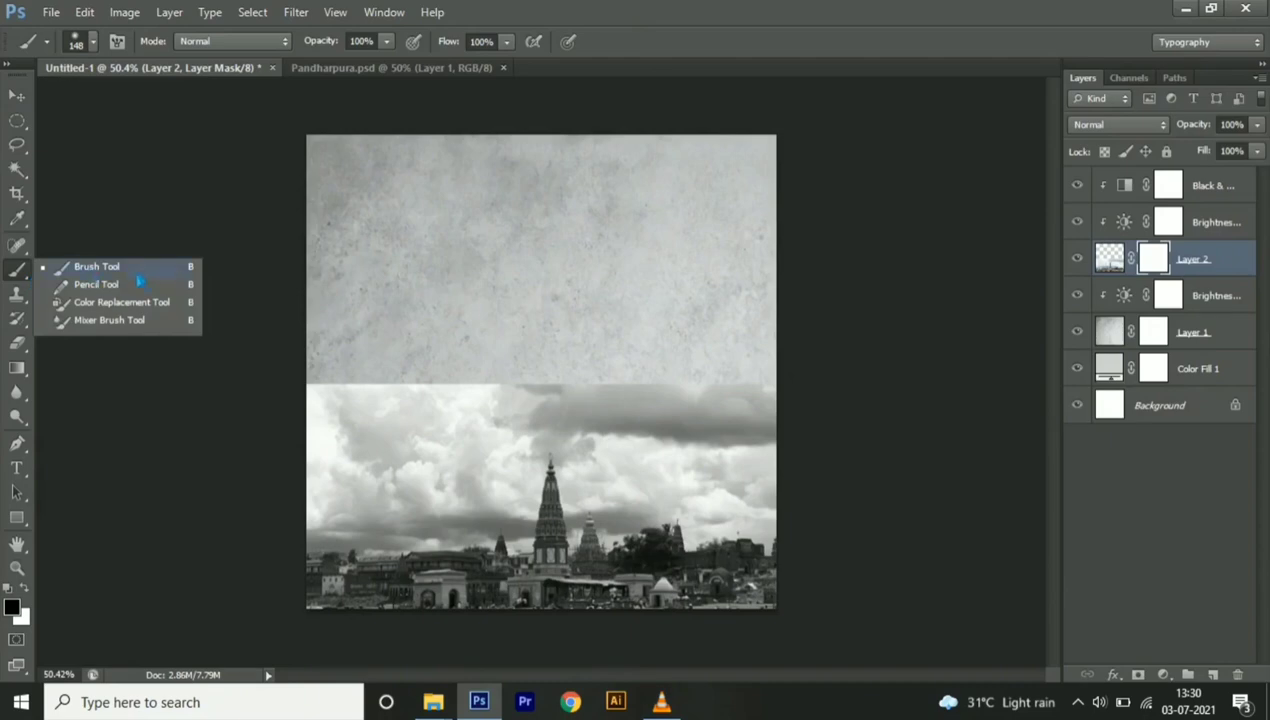
click(138, 274)
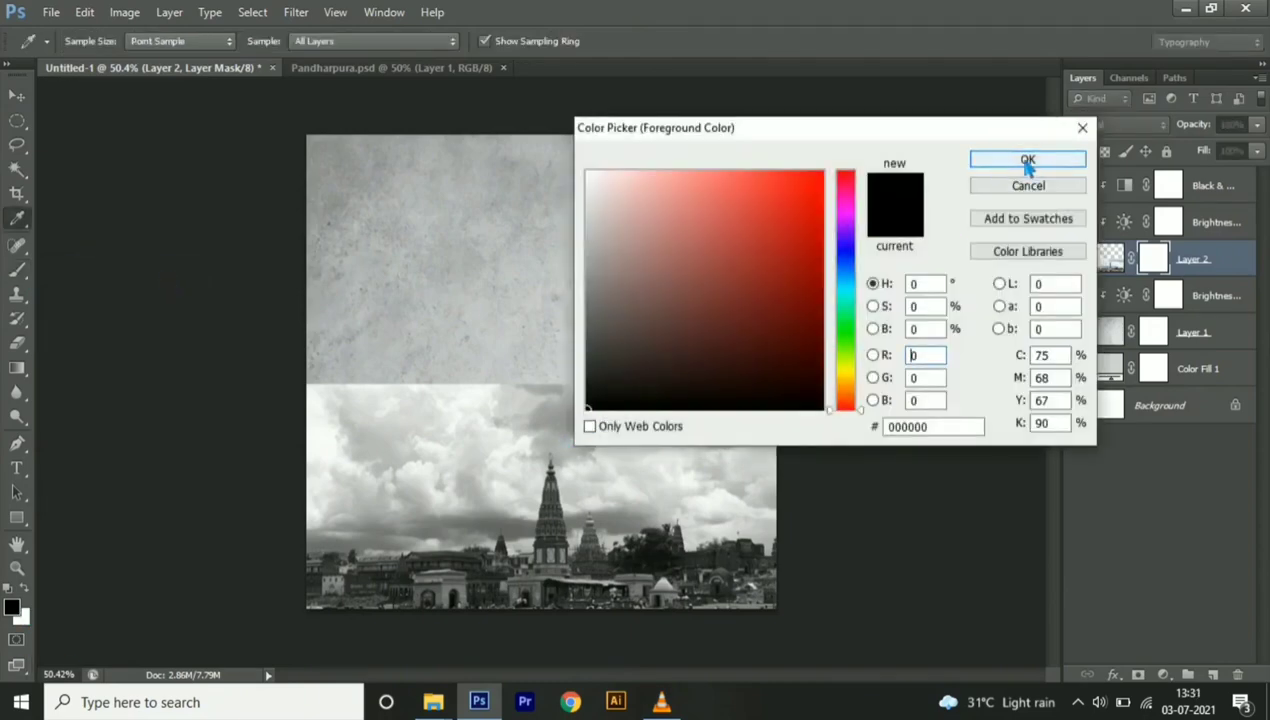
click(1026, 161)
Paint the sky seam on the mask with a large soft brush to blend texture into clouds
alt+right_click(407, 358)
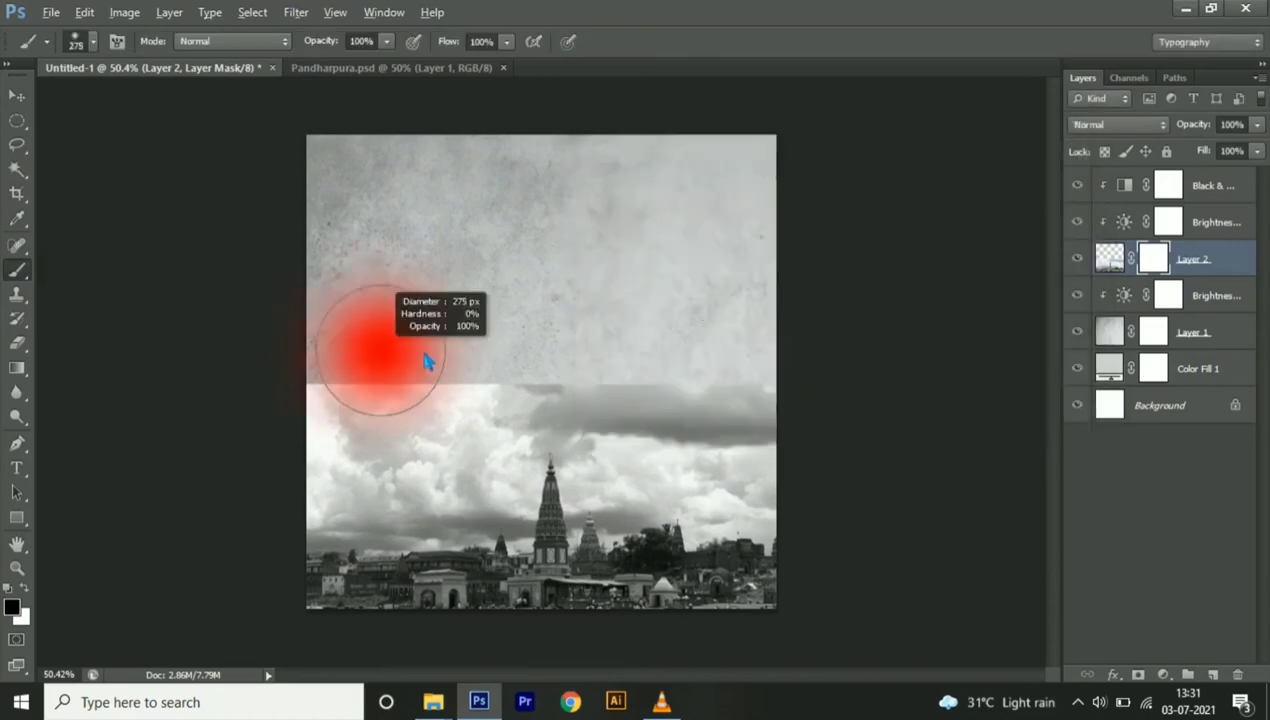
click(385, 362)
drag(500, 357, 700, 351)
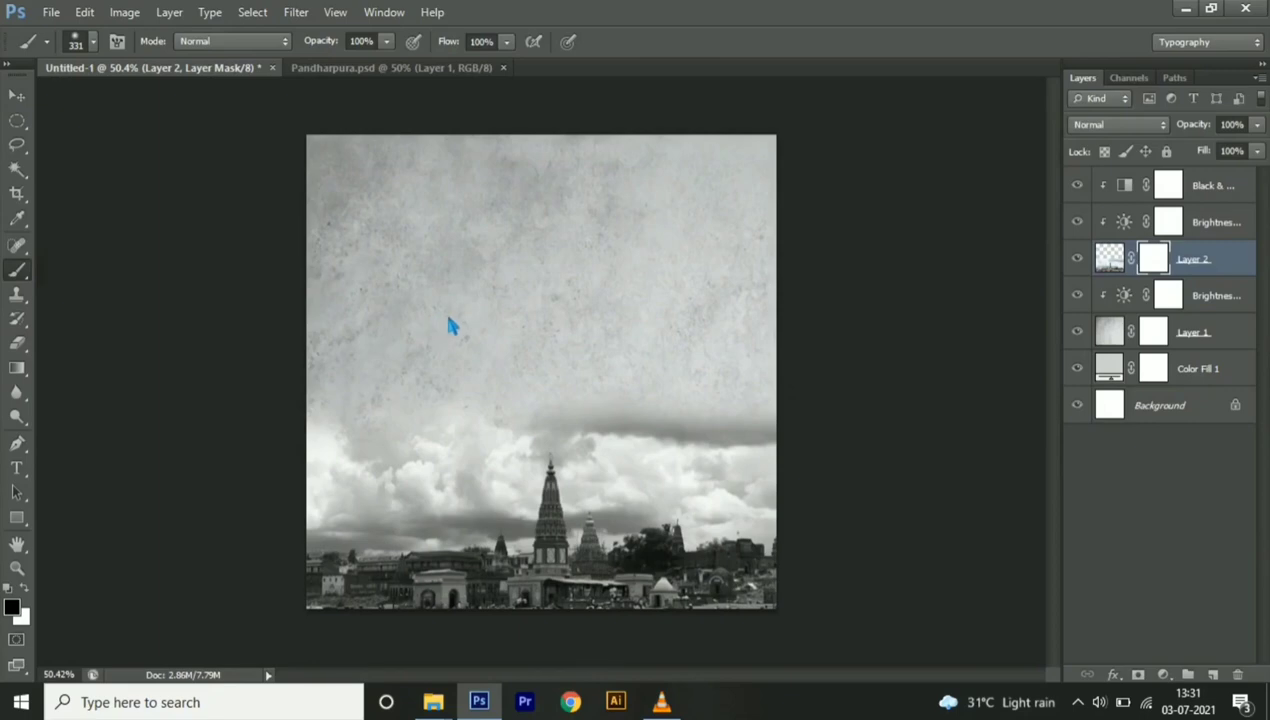
drag(499, 334, 669, 354)
alt+right_click(669, 354)
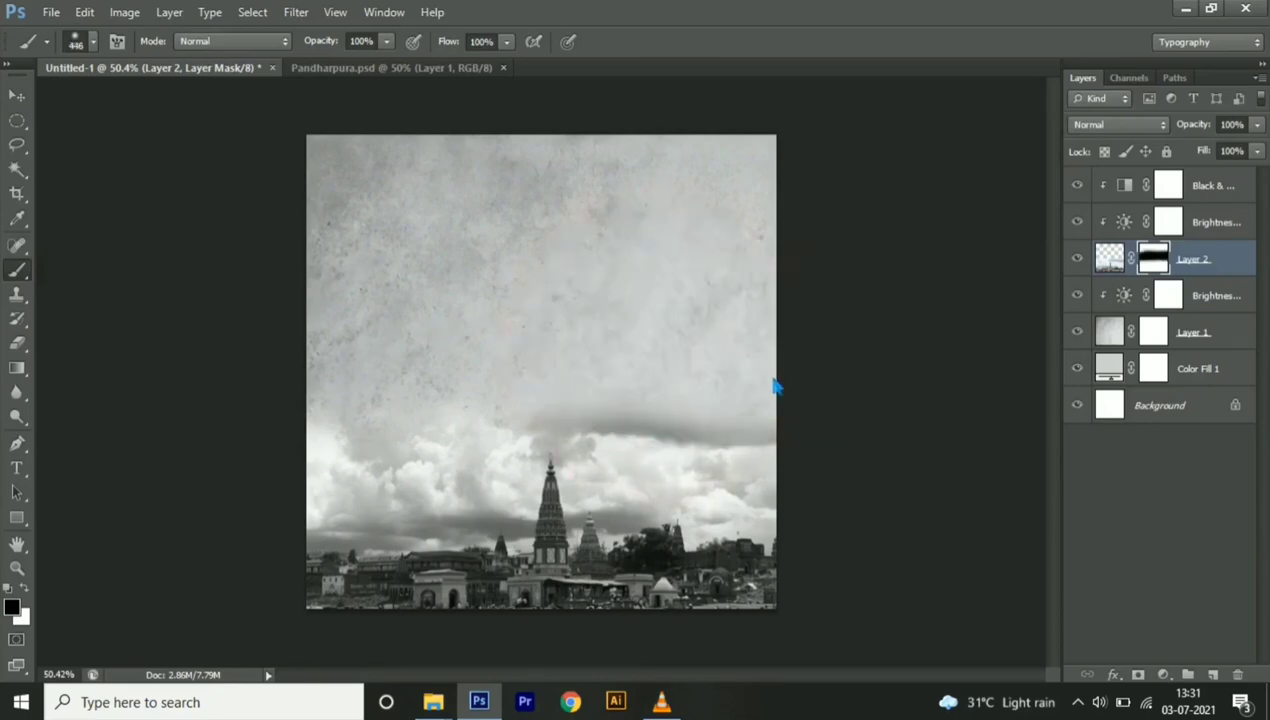
drag(774, 386, 618, 345)
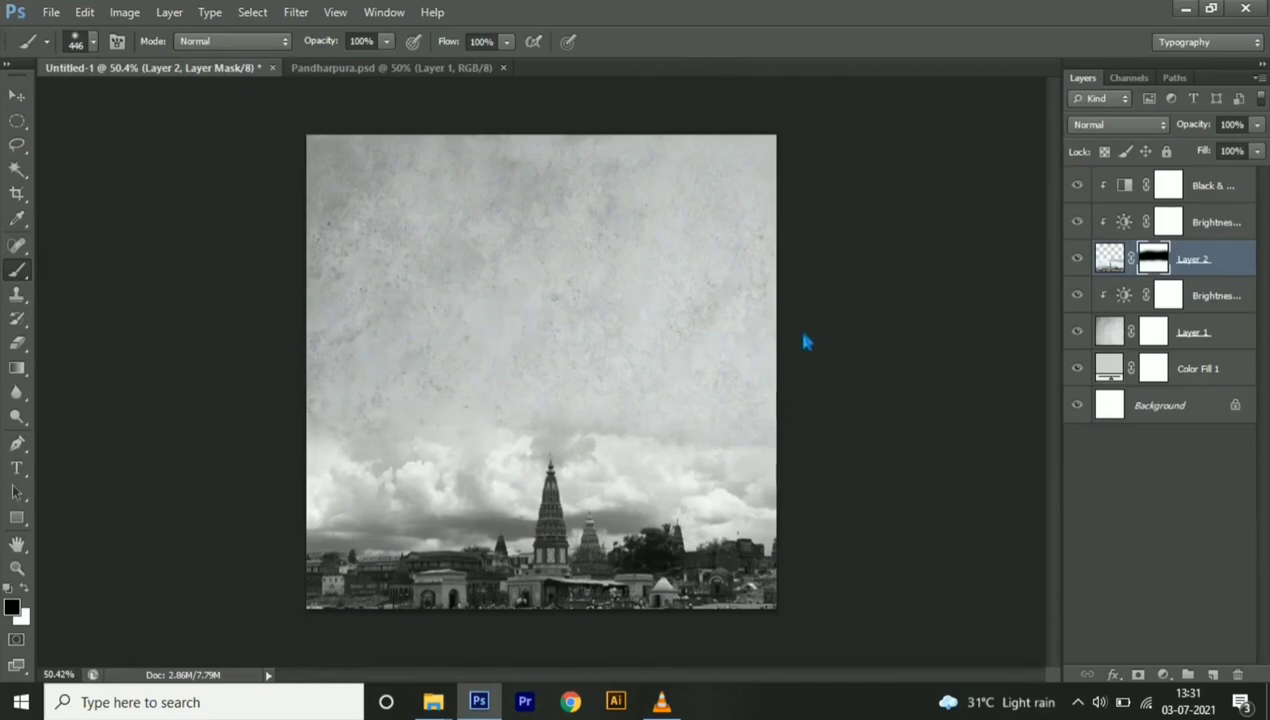
scroll(618, 532, up, 1)
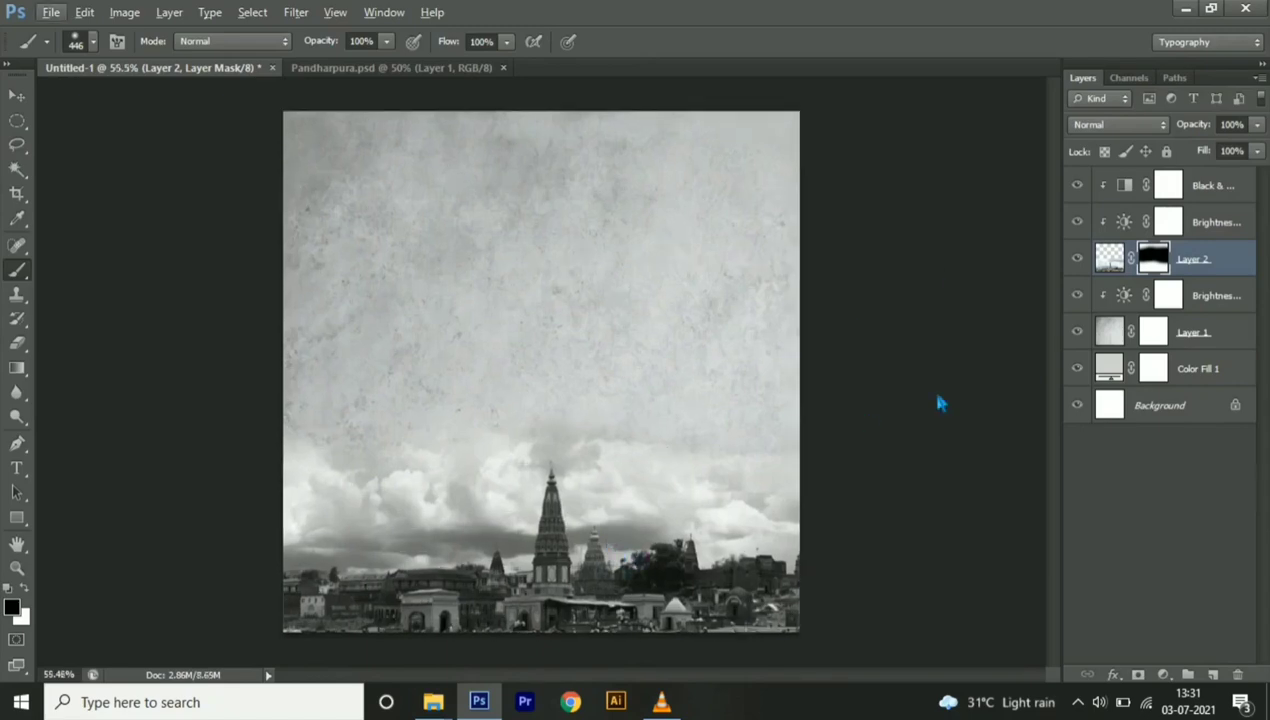
Close Pandharpura.psd and open Jain g.psd from the Yt . a folder
click(503, 67)
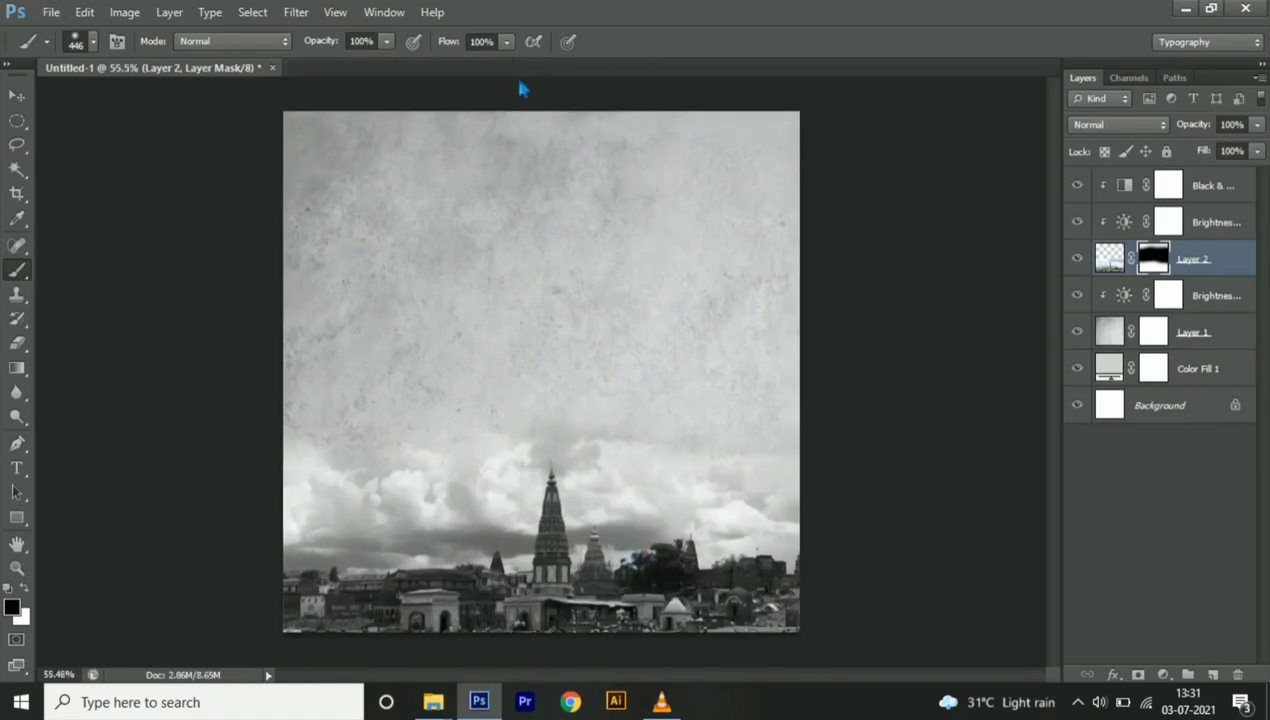
click(50, 12)
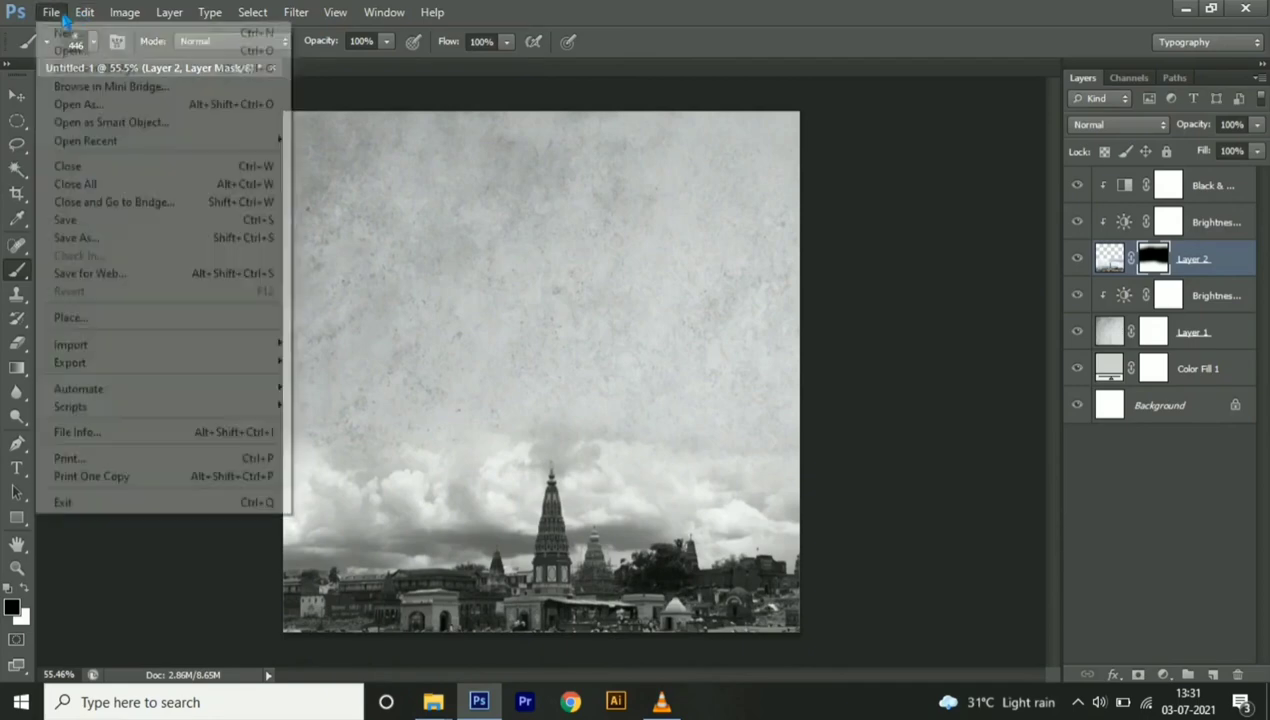
click(157, 52)
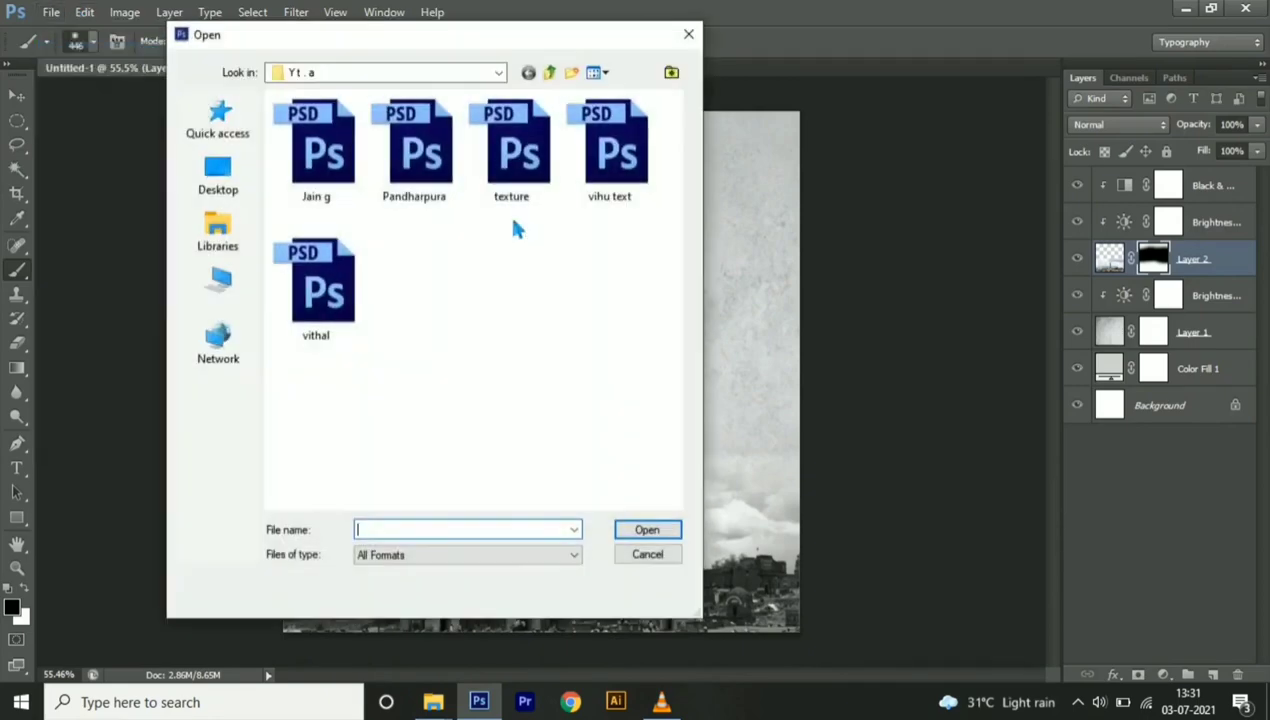
click(330, 318)
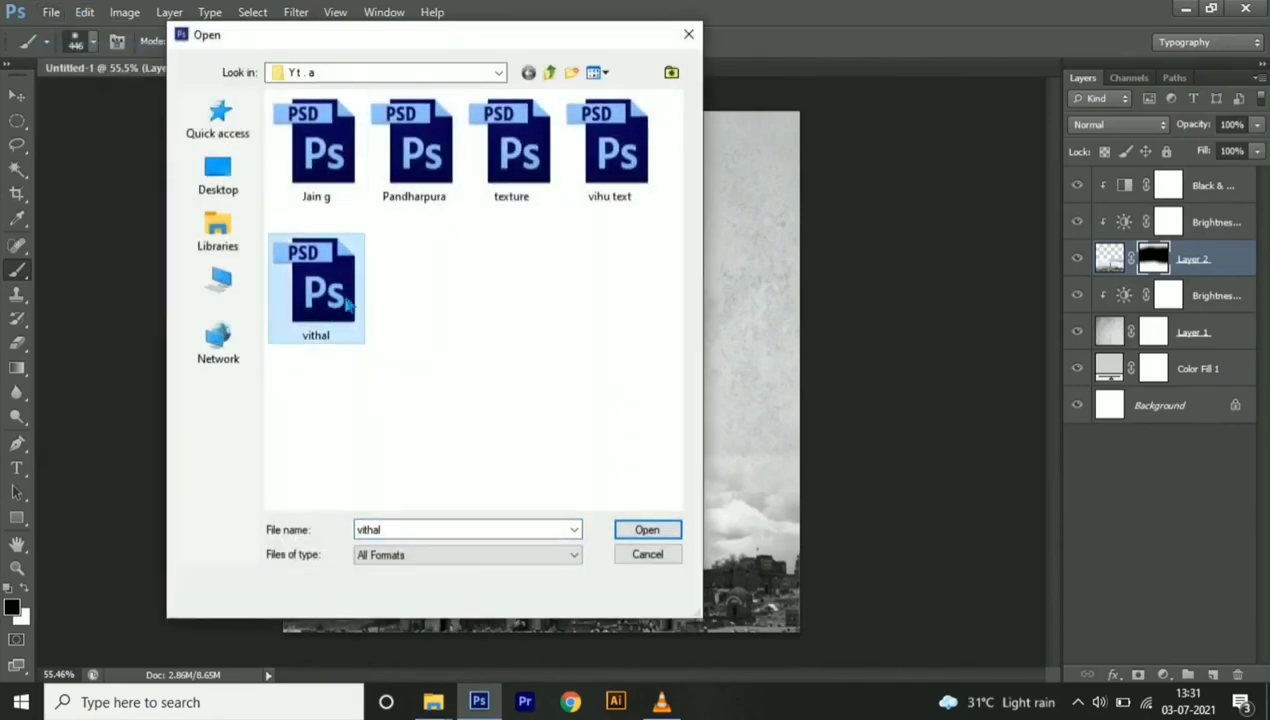
click(357, 152)
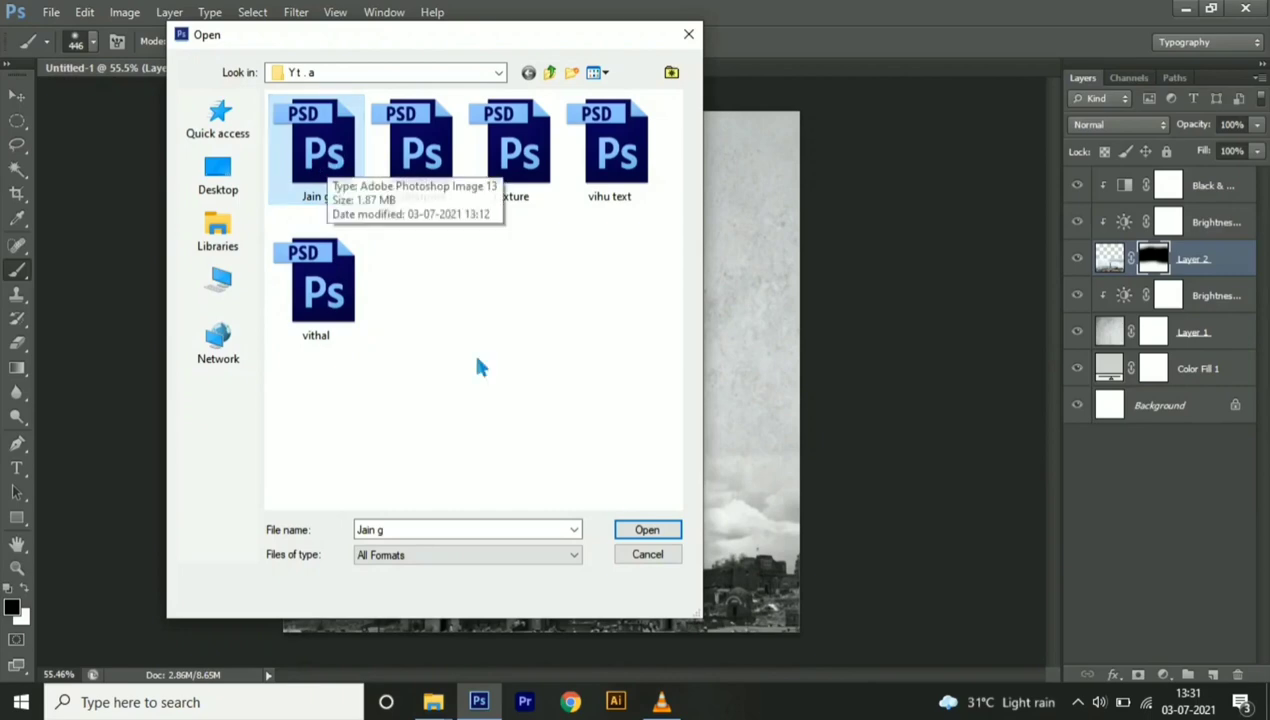
click(646, 528)
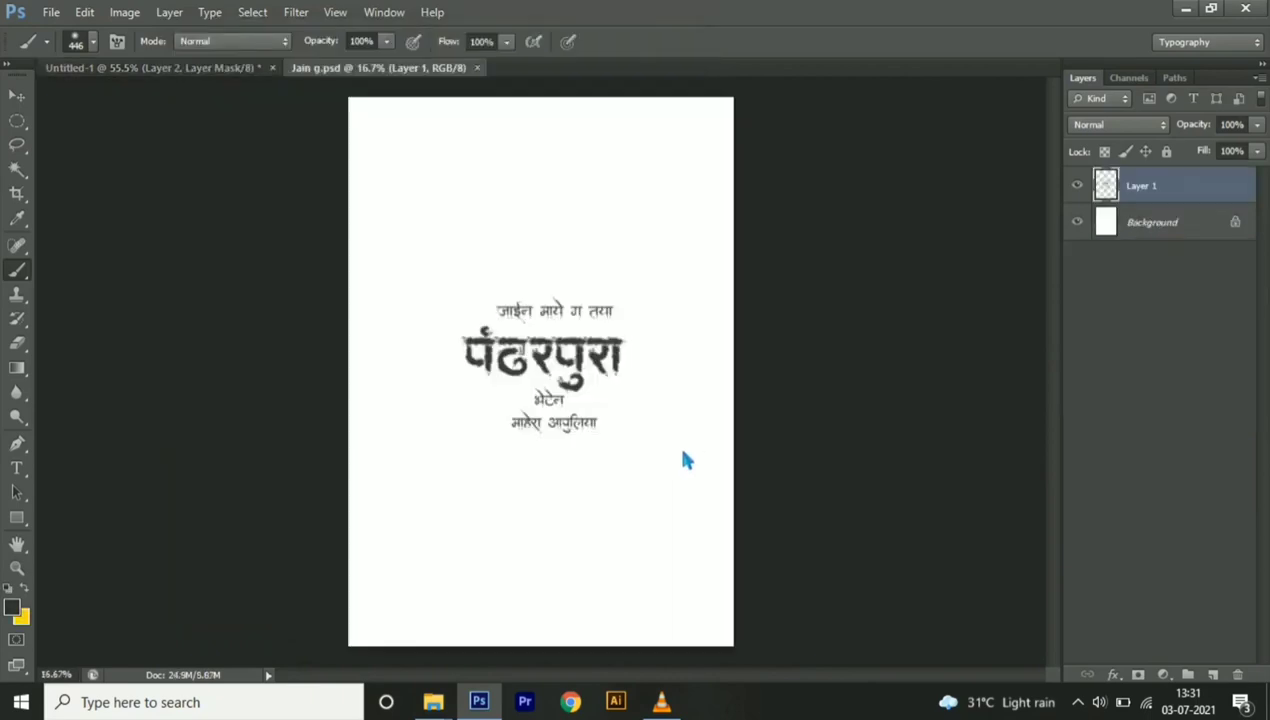
Bring the Marathi पंढरपुरा text into the poster as the top layer and re-clip the adjustments
click(18, 96)
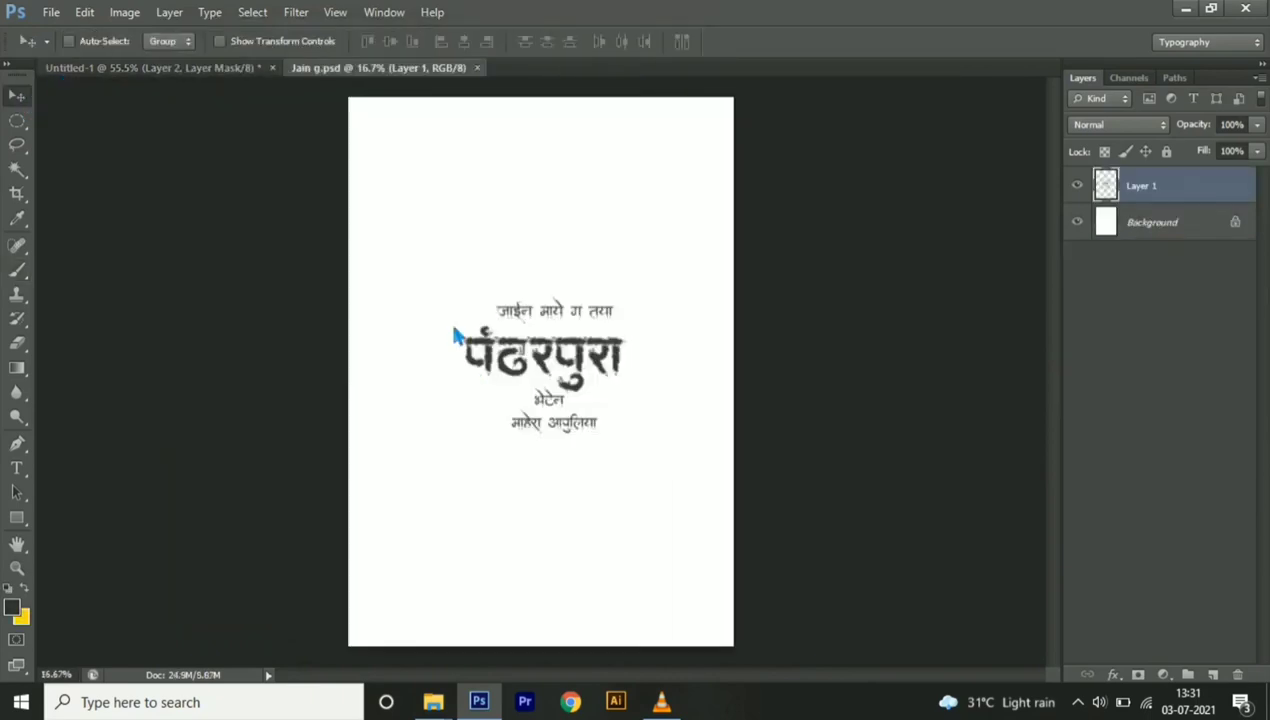
mouse_move(541, 372)
mouse_down()
mouse_move(228, 87)
mouse_move(630, 354)
mouse_up()
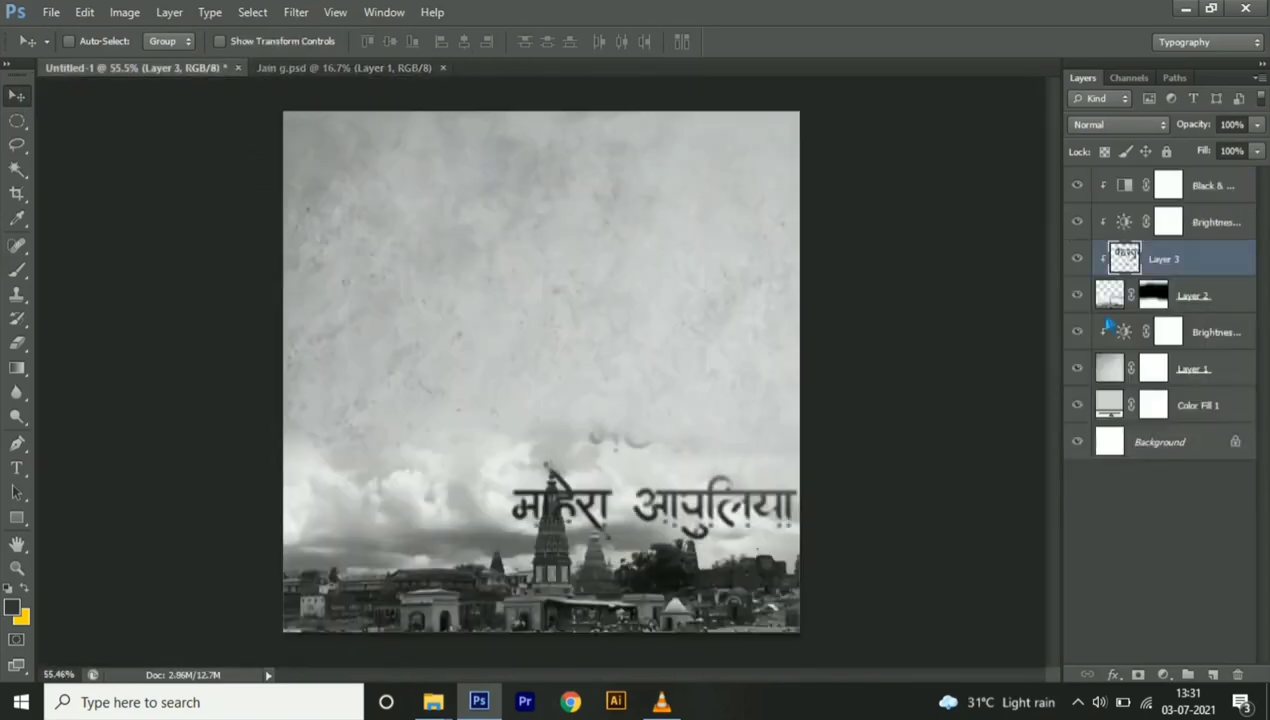
alt+click(1128, 284)
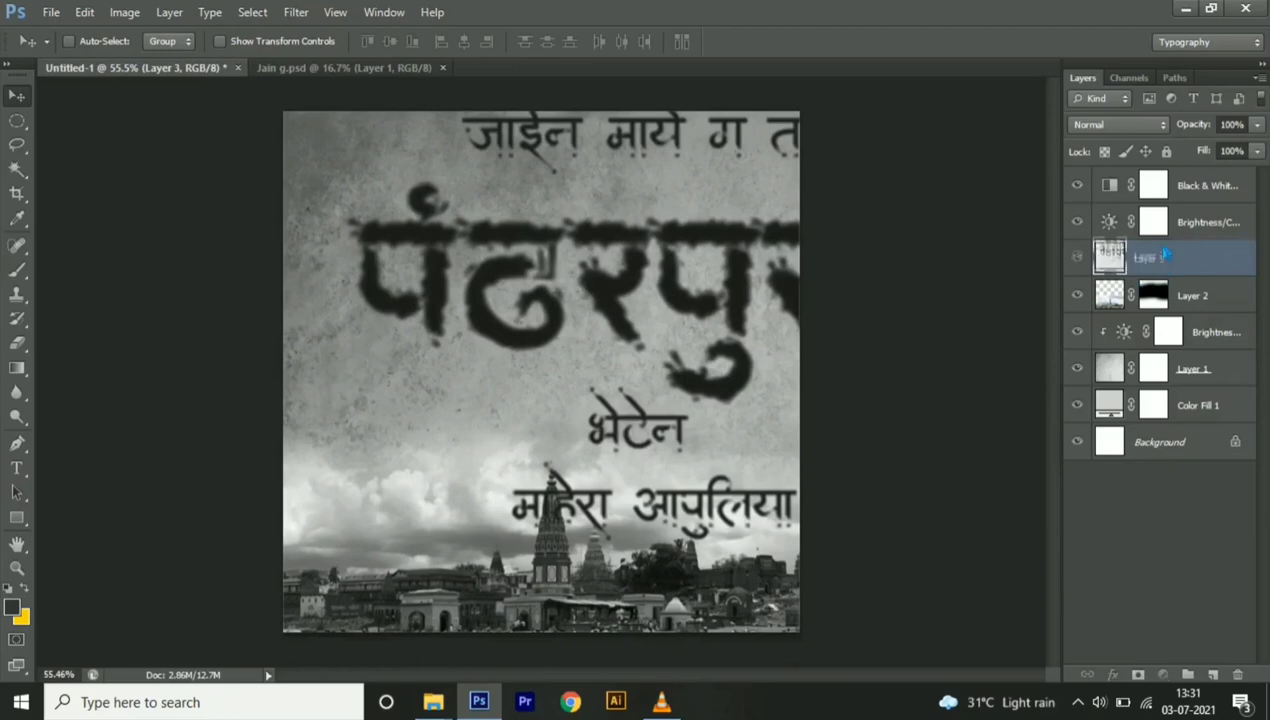
drag(1112, 258, 1168, 195)
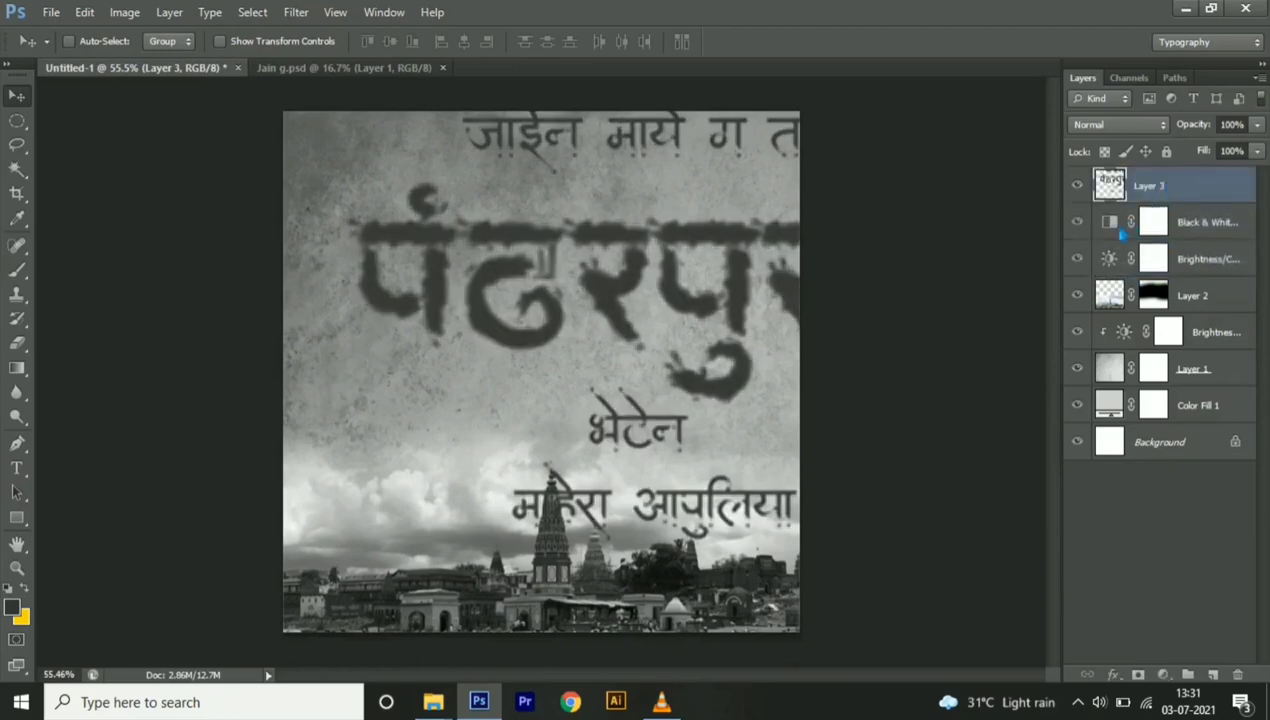
alt+click(1115, 246)
alt+click(1125, 282)
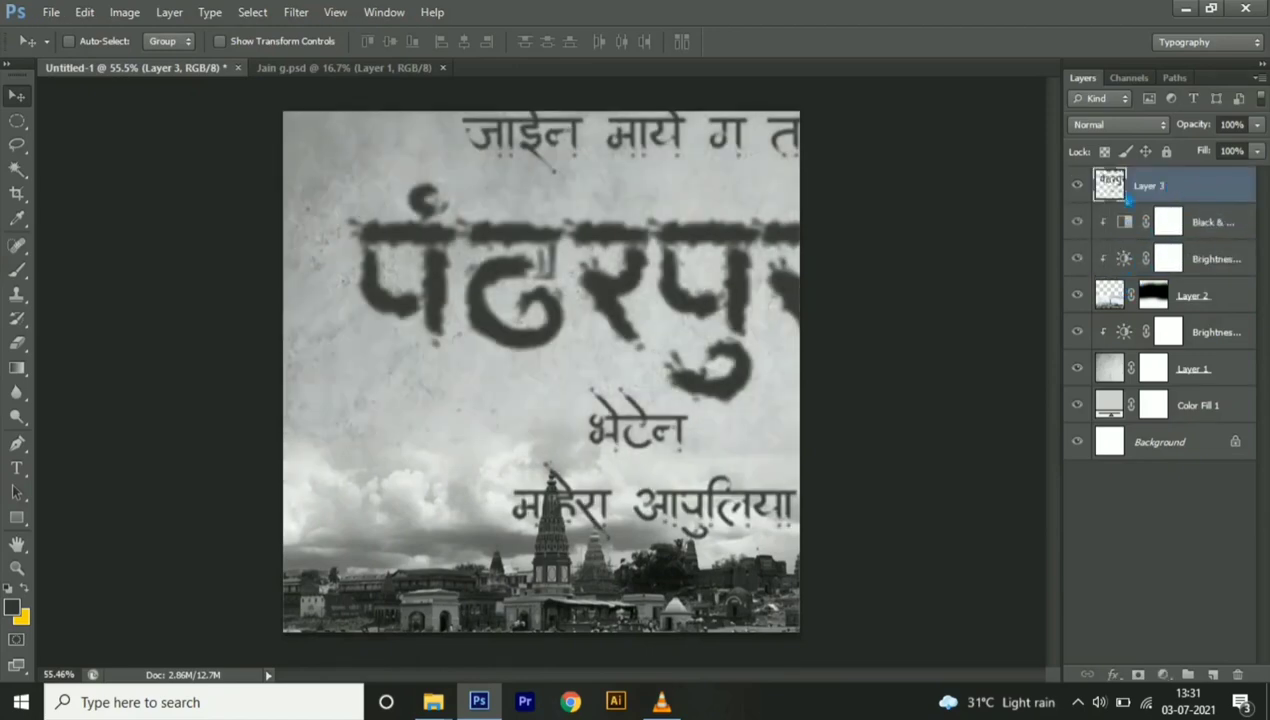
Scale the text block to about 30% and place it on the right above the temple
key(ctrl+t)
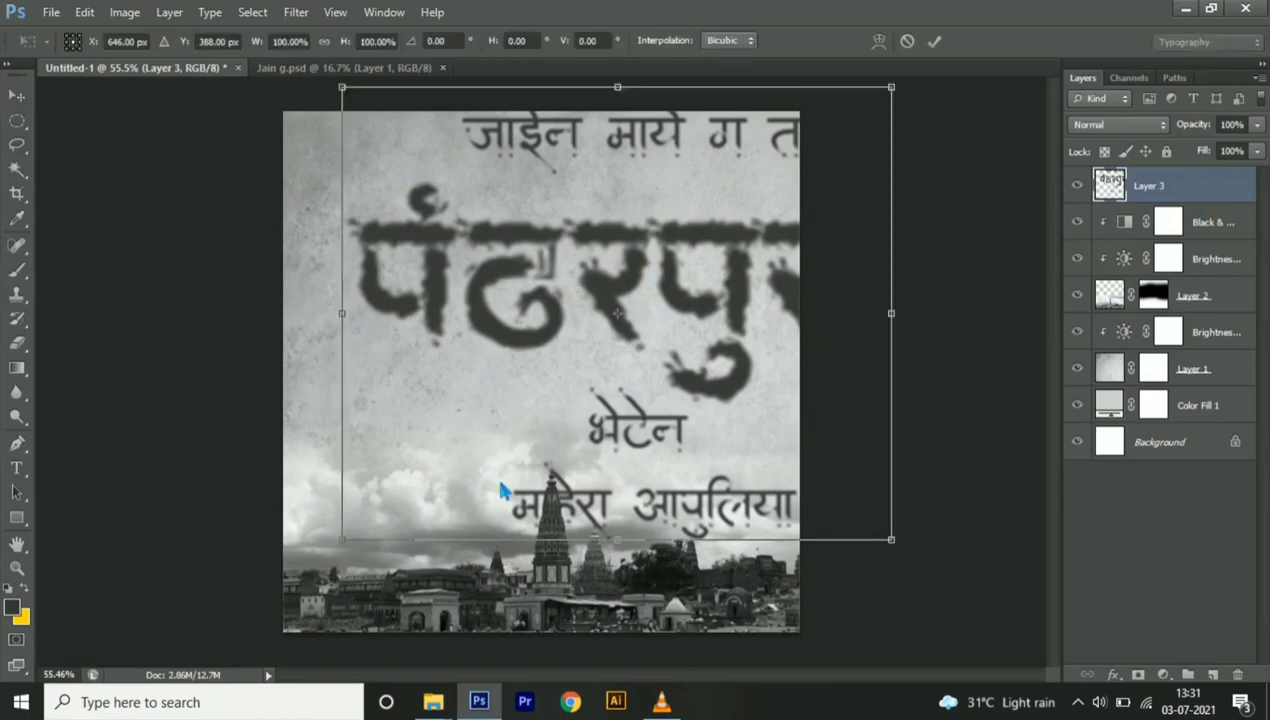
drag(365, 538, 541, 382)
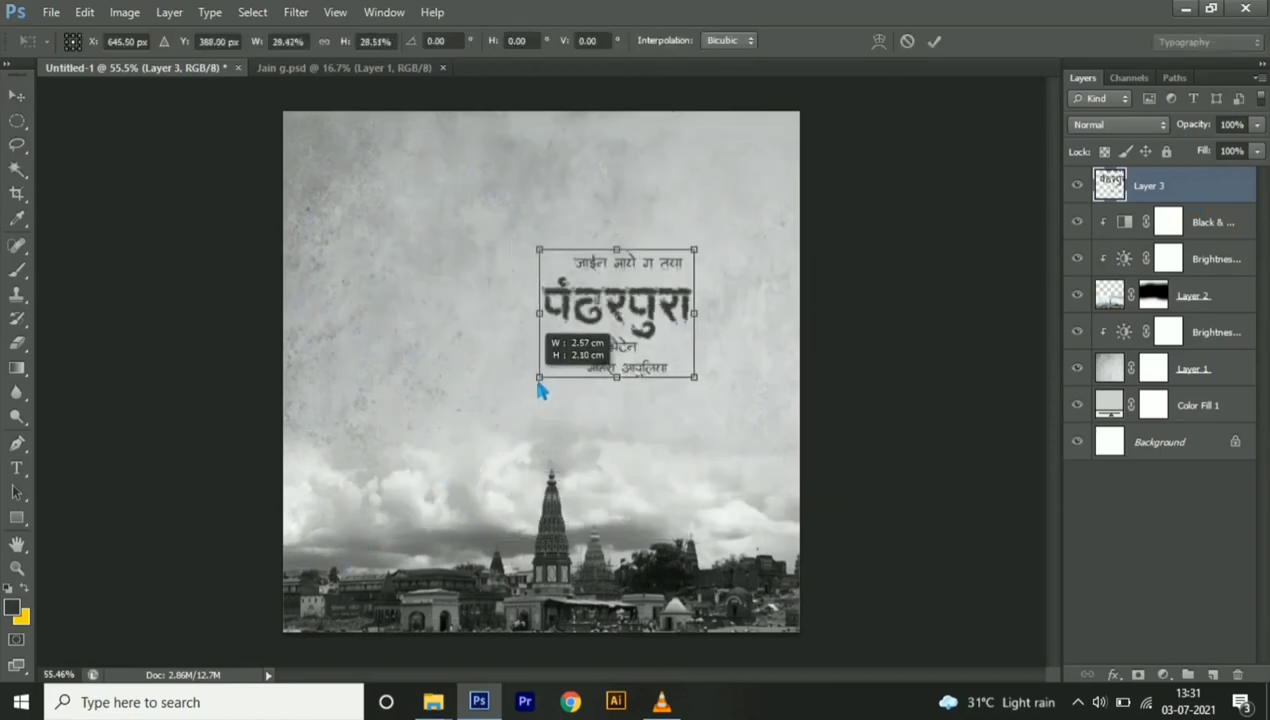
drag(679, 337, 729, 446)
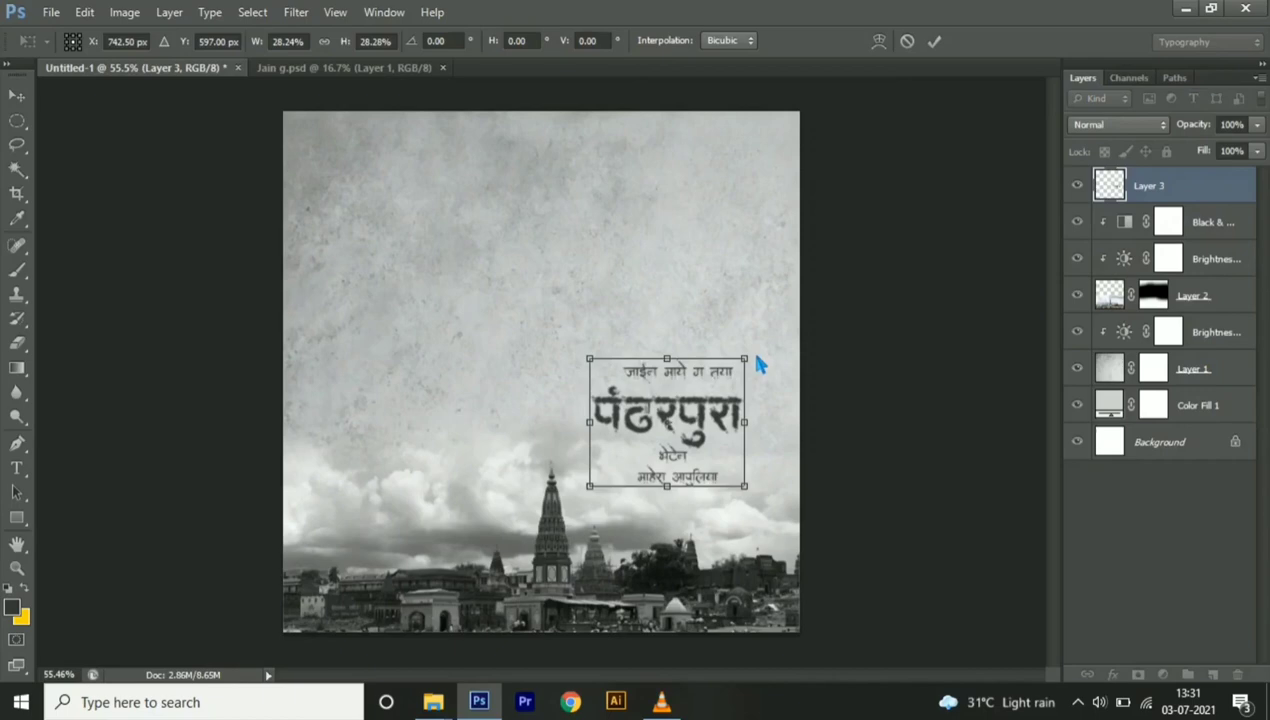
drag(756, 361, 760, 358)
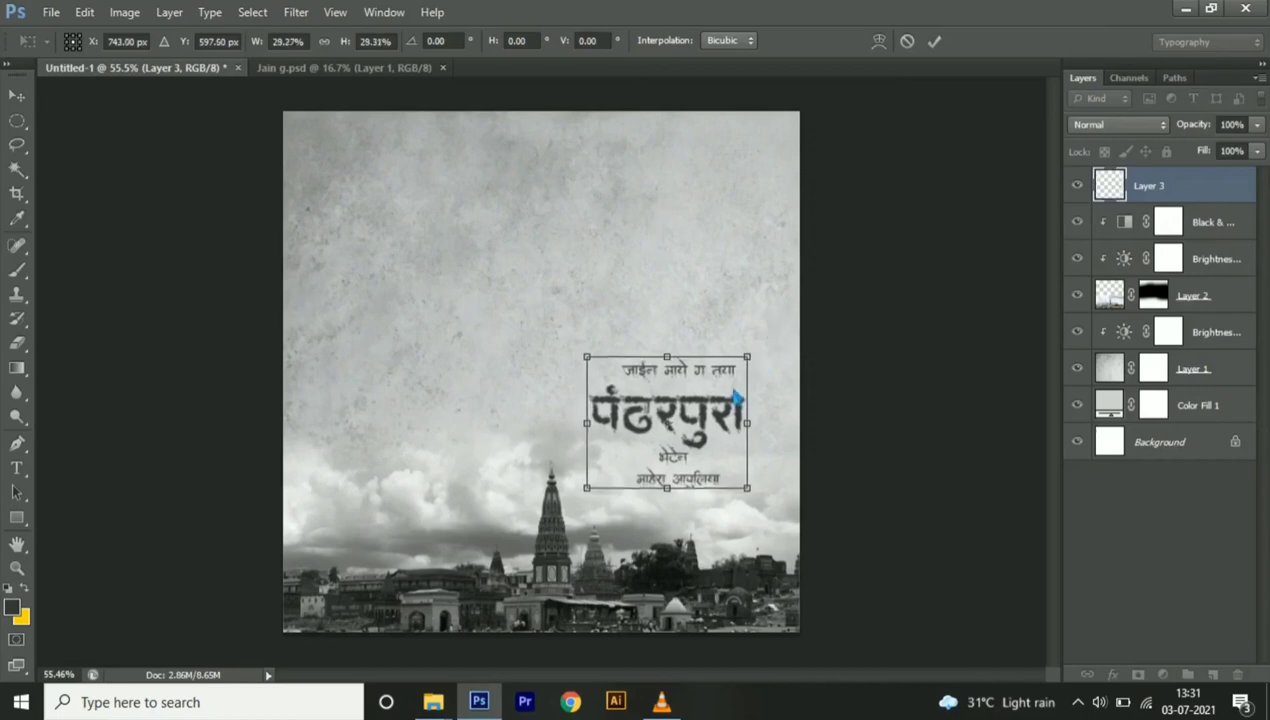
drag(731, 416, 733, 428)
drag(753, 371, 758, 372)
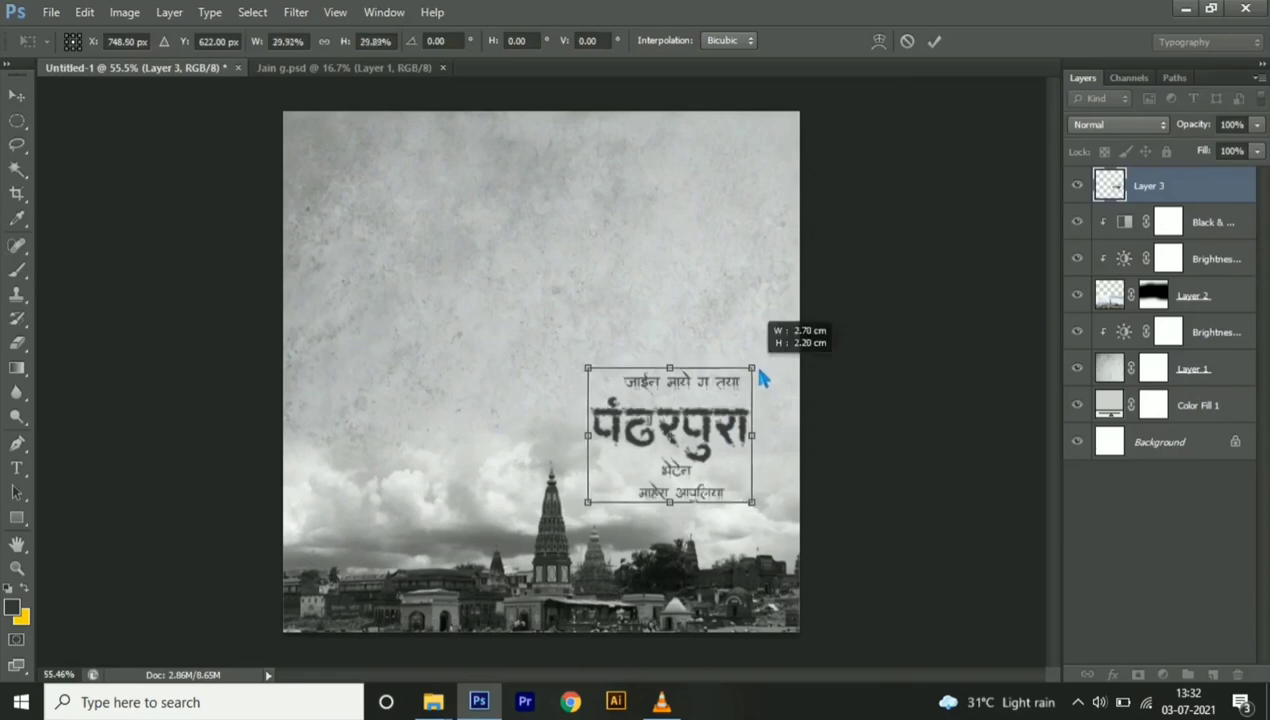
key(Return)
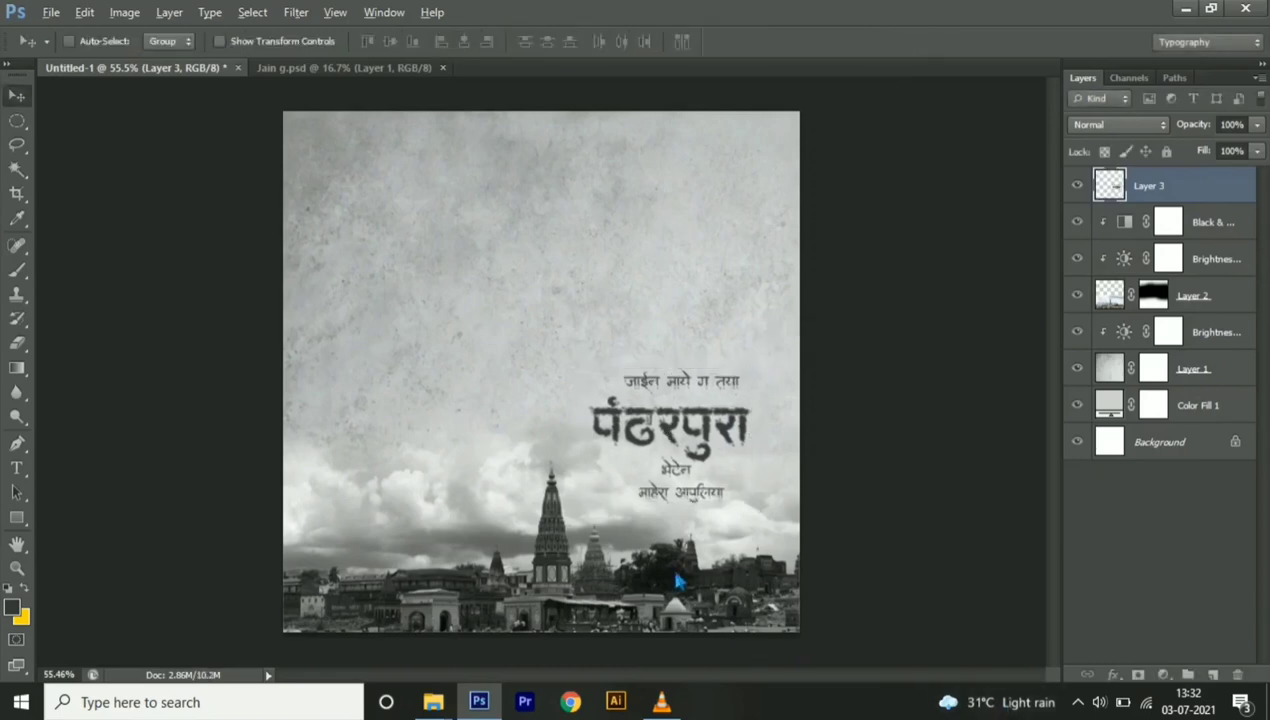
key(Up)
key(Up)
key(Up)
key(Up)
key(Up)
key(Up)
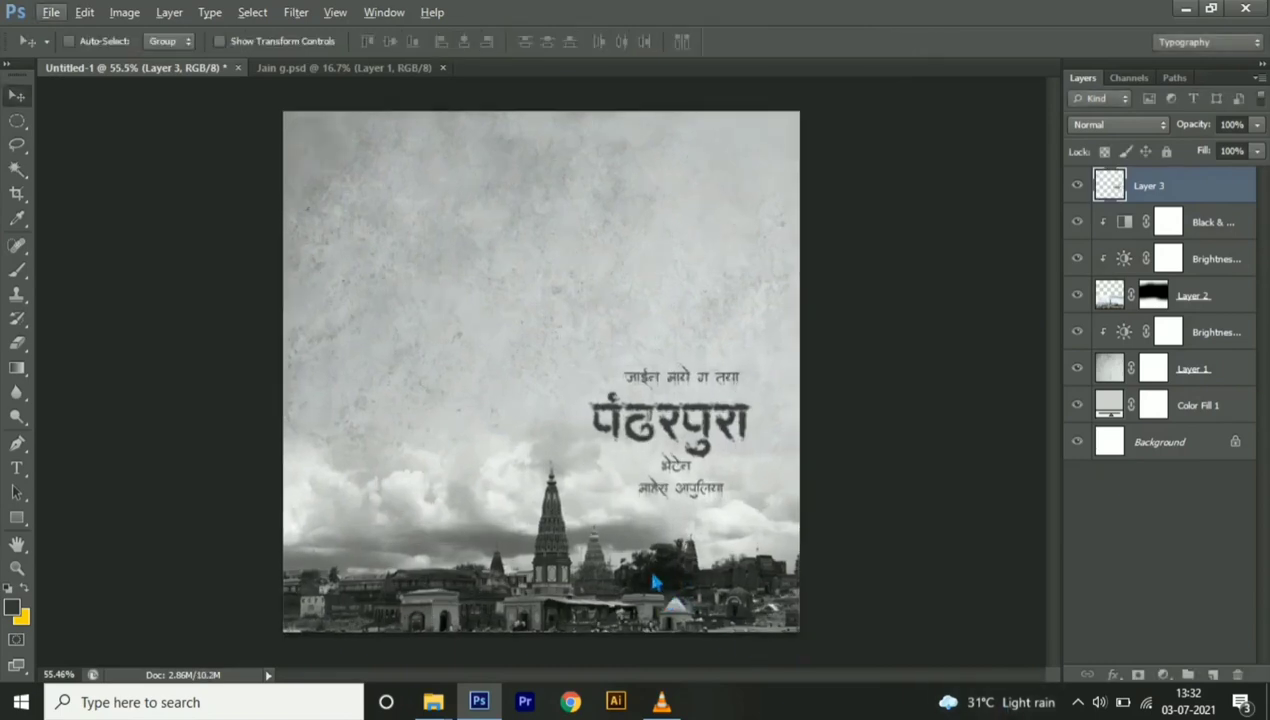
Close the Jain g.psd document
key(alt+f)
key(Escape)
click(442, 68)
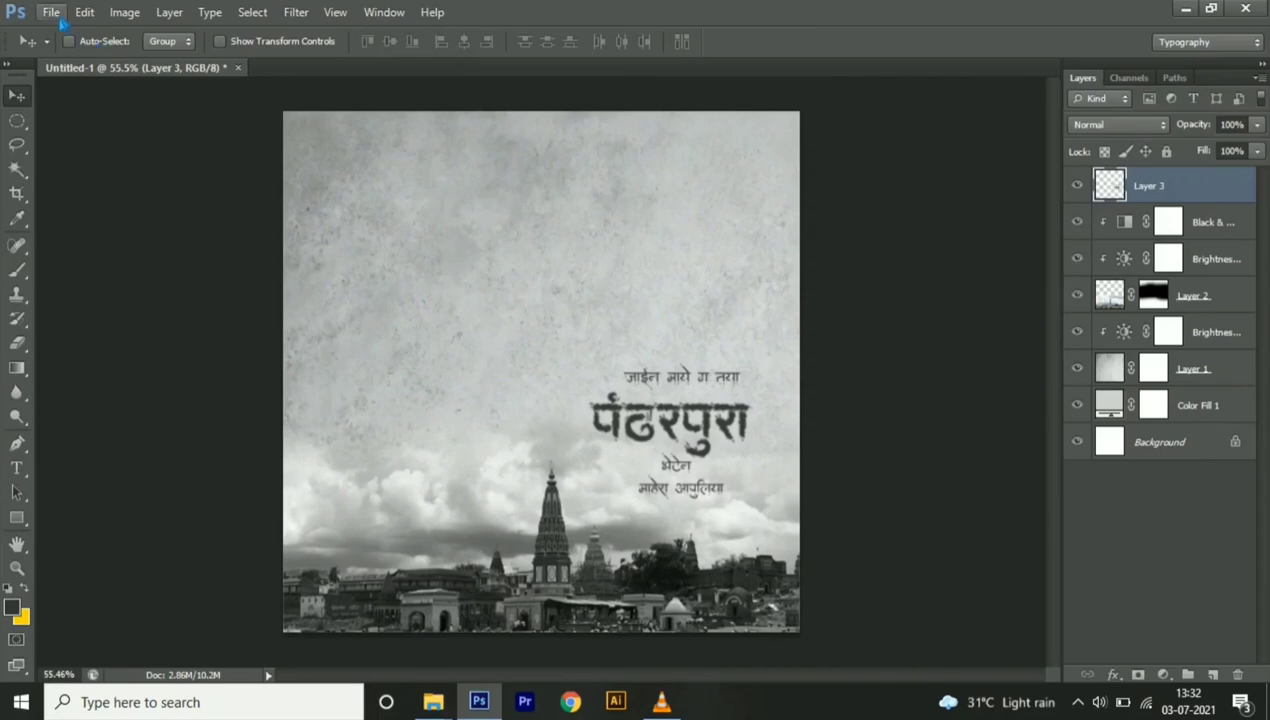
click(55, 14)
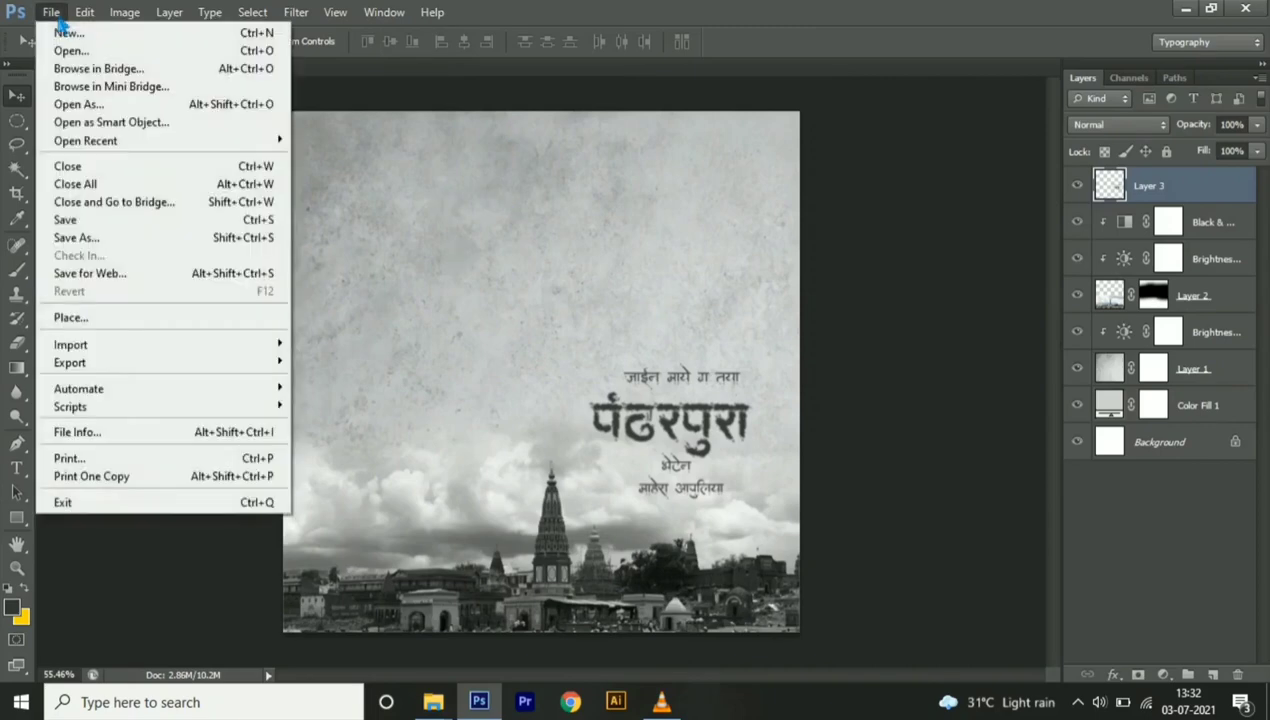
Open vihu text.psd and drag its white विठ्ठल lettering into the poster as Layer 4
click(162, 55)
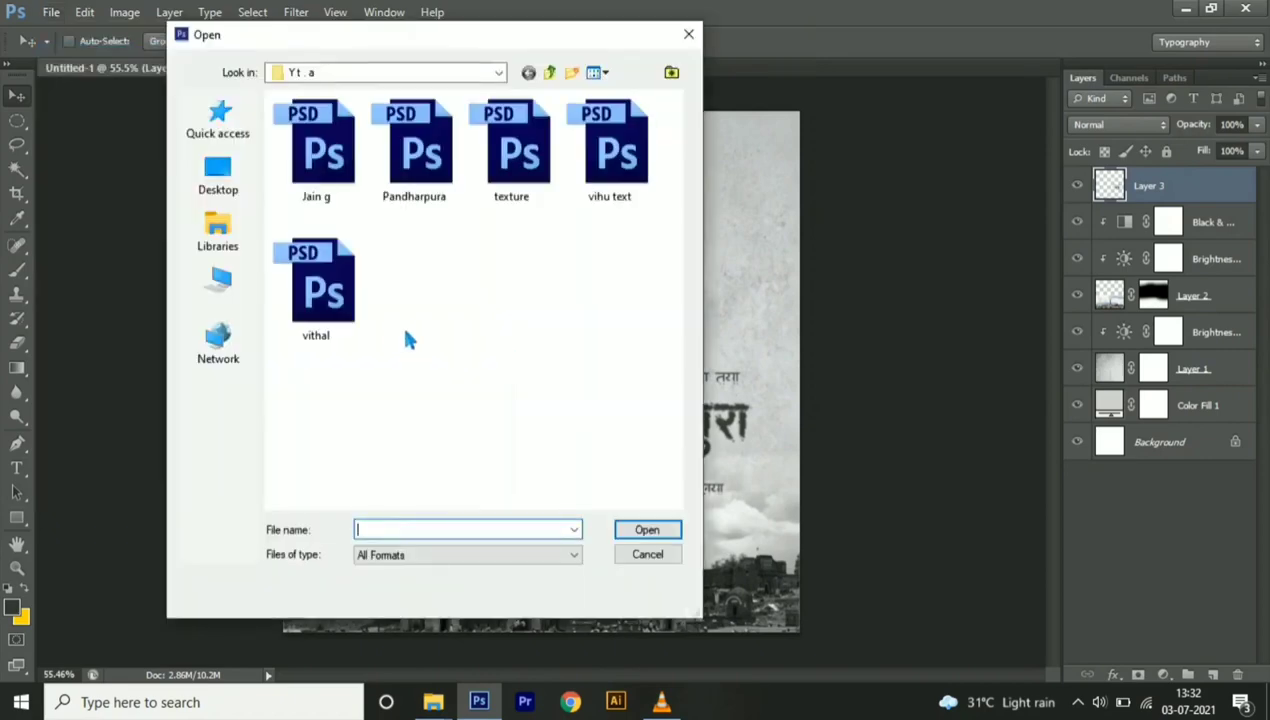
click(320, 288)
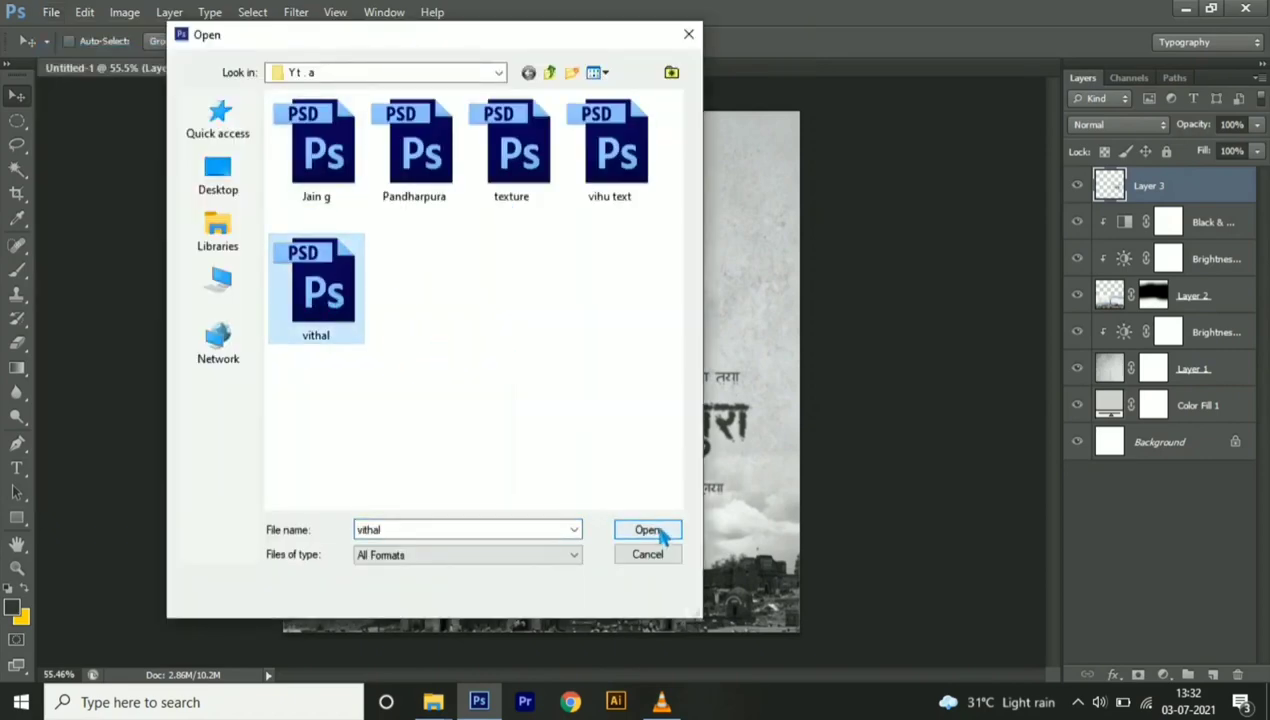
click(618, 160)
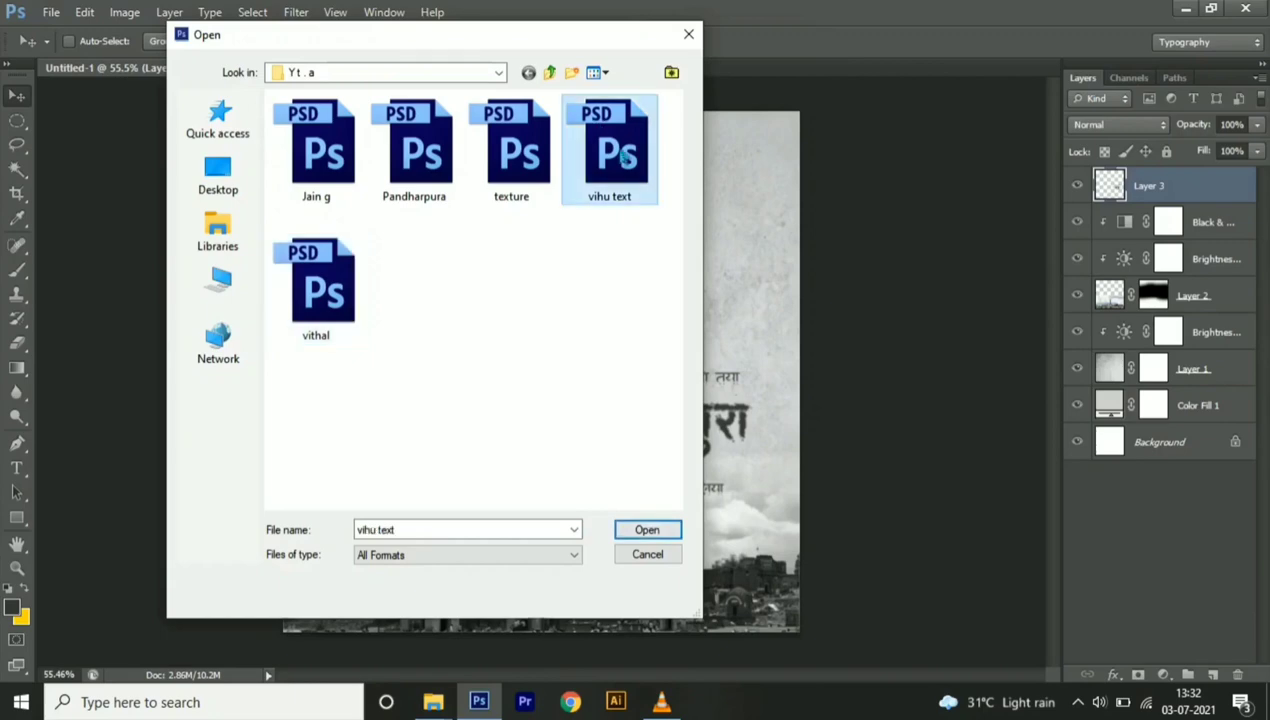
click(672, 537)
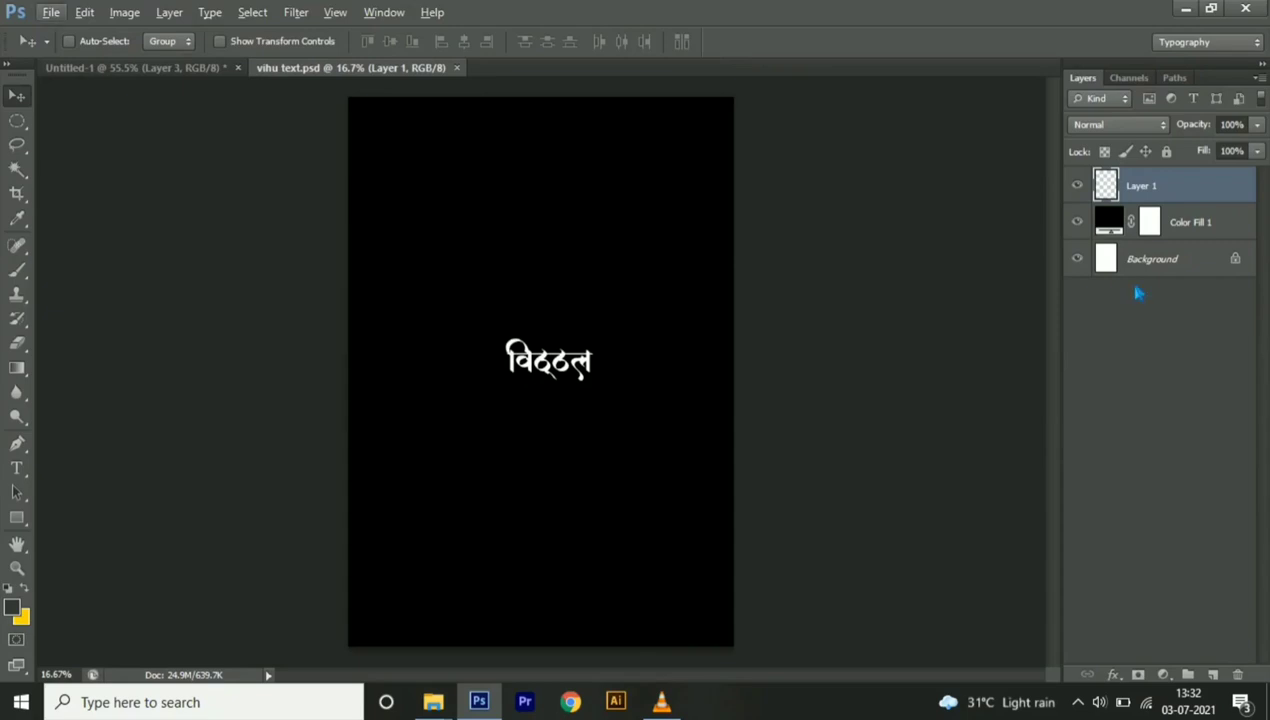
mouse_move(565, 377)
mouse_down()
mouse_move(290, 175)
mouse_move(505, 320)
mouse_up()
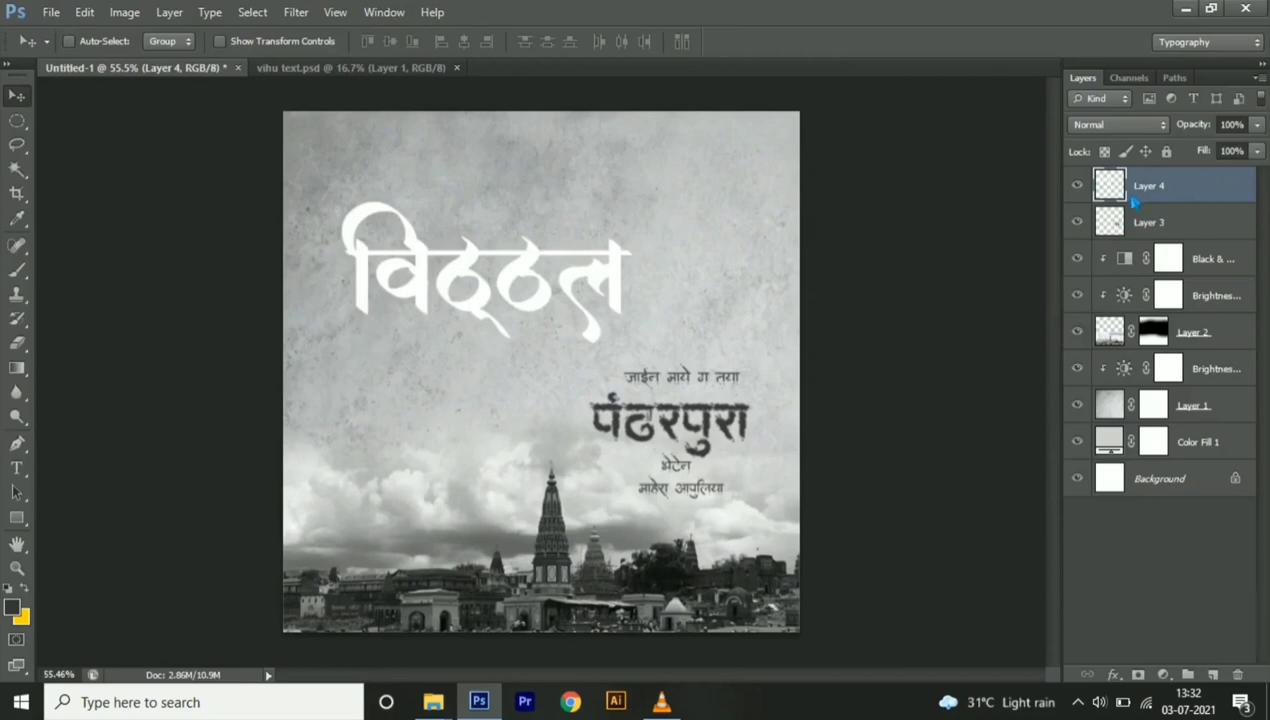
Shift the title slightly left and marquee a rectangle about 2.04 × 2.72 cm around ठ
drag(523, 276, 478, 281)
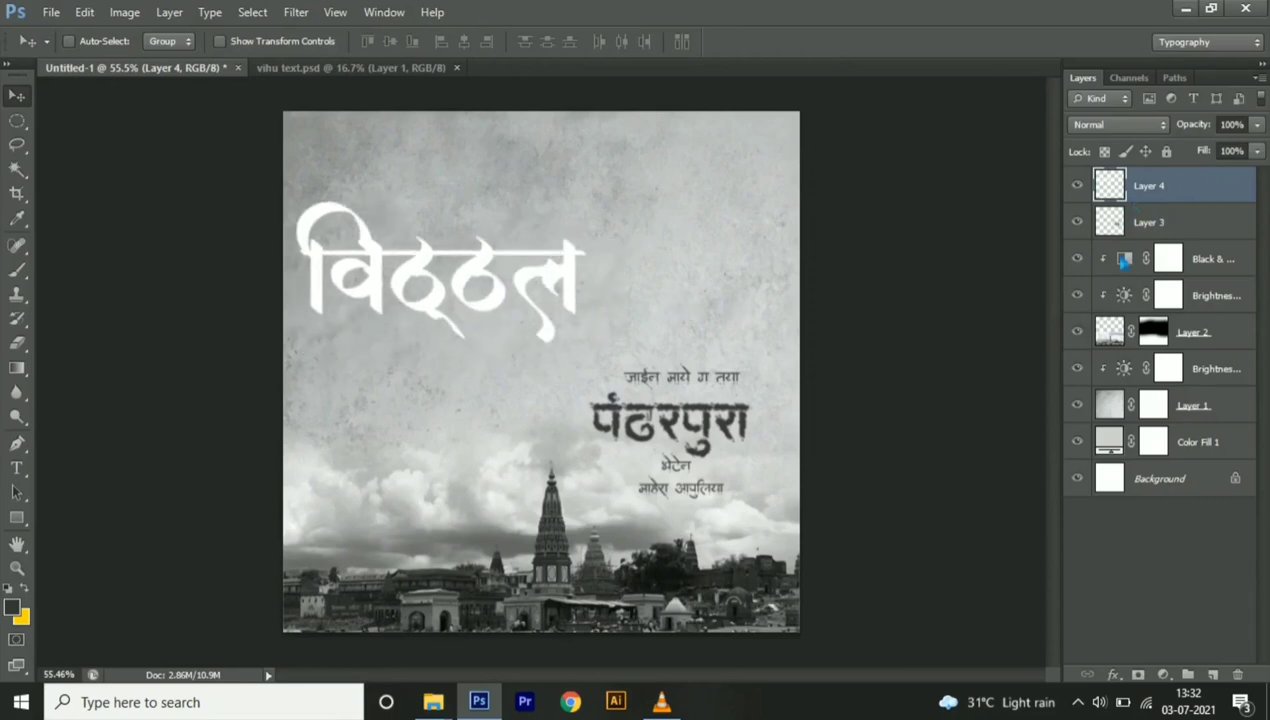
click(18, 121)
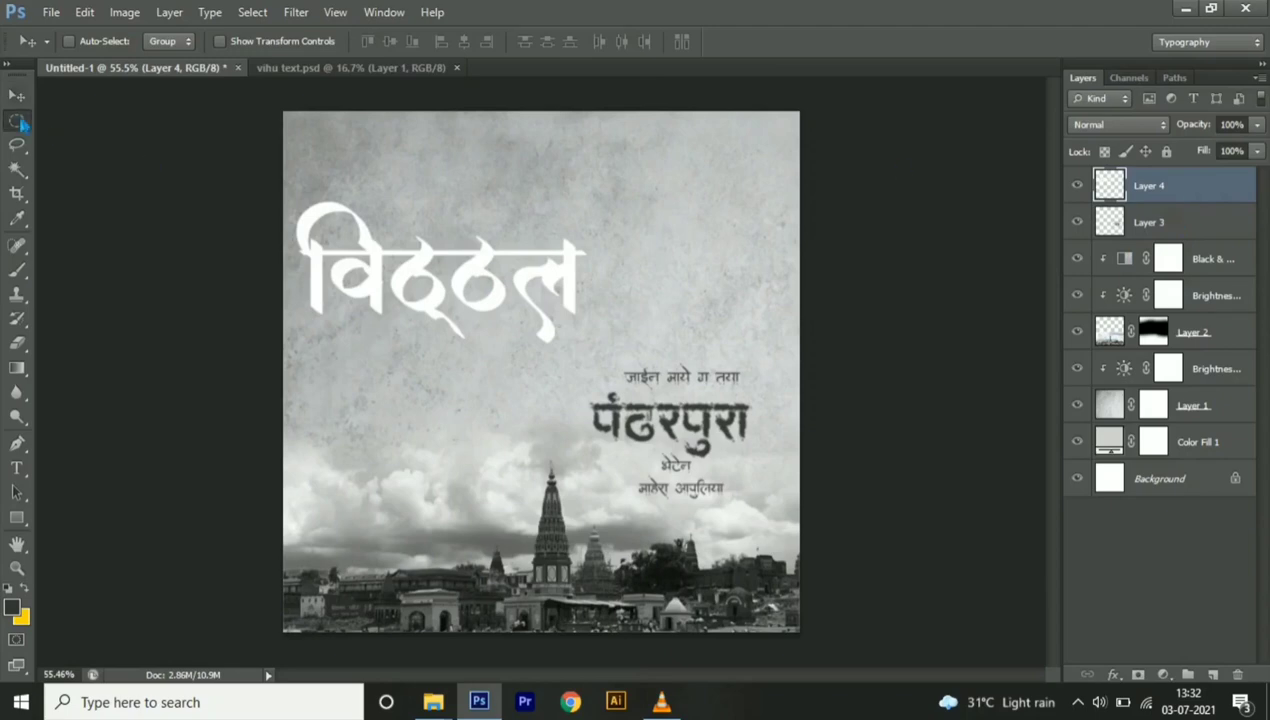
click(20, 122)
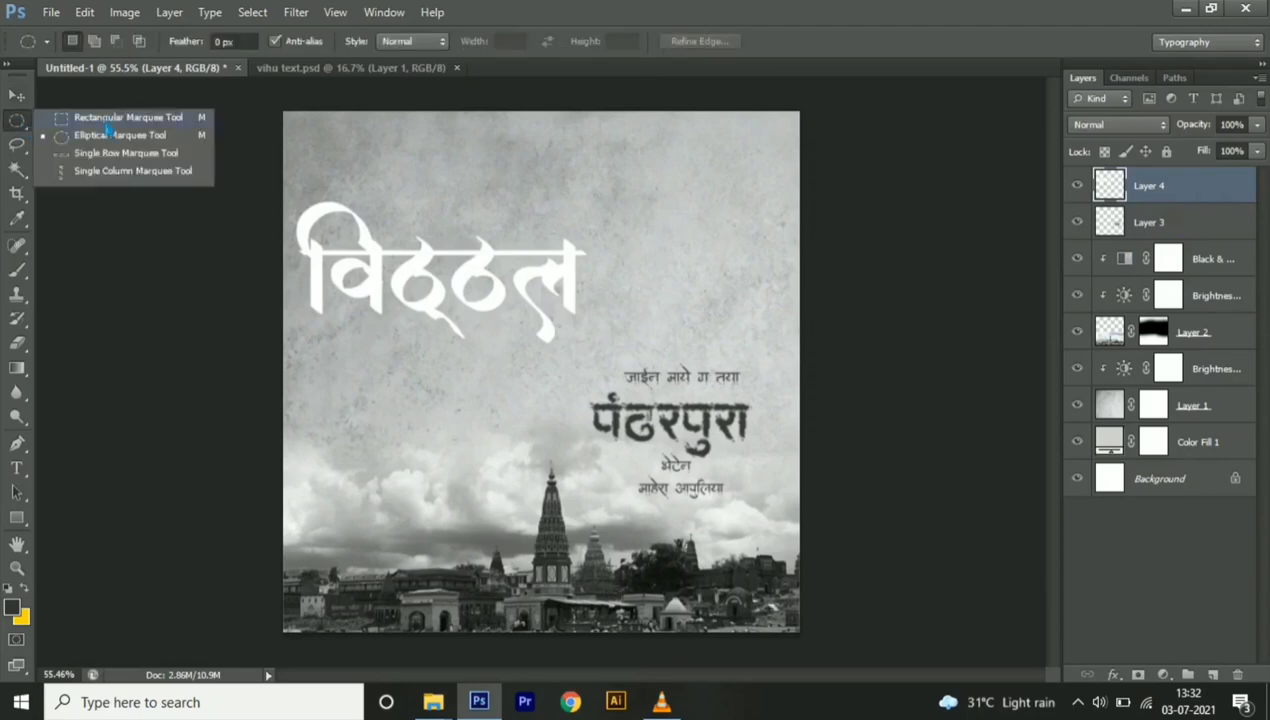
click(104, 120)
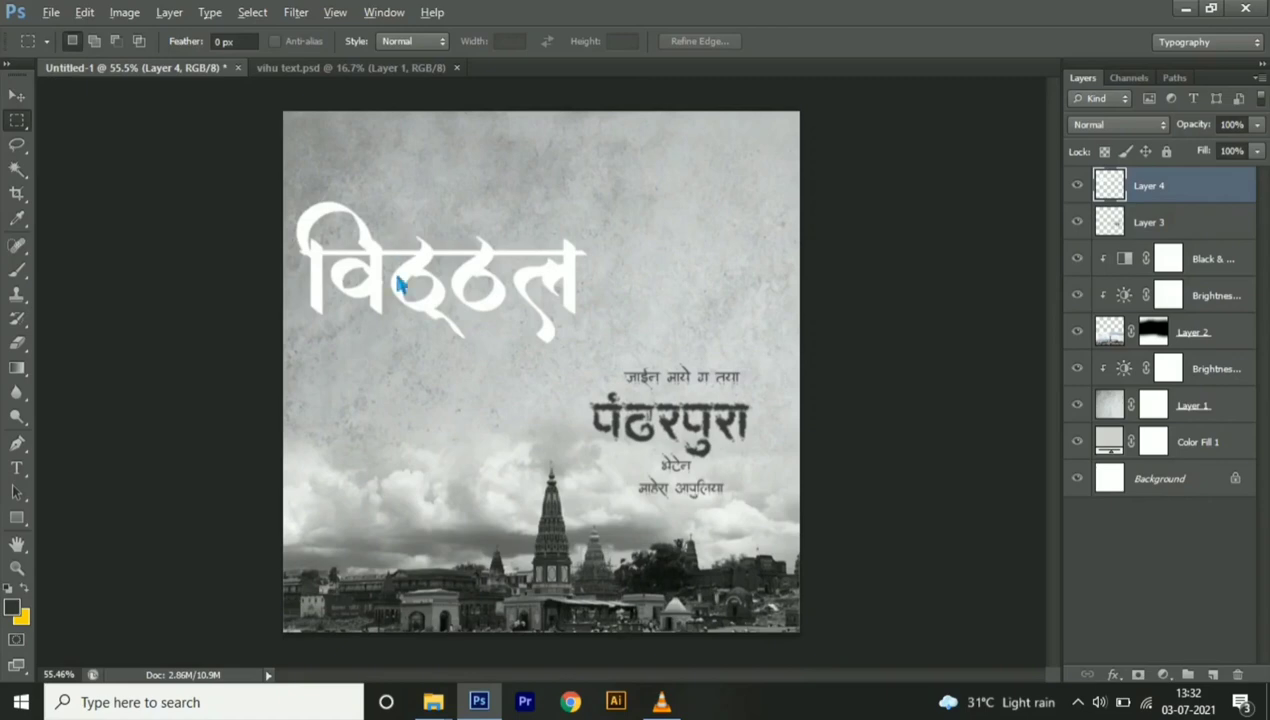
scroll(395, 240, up, 2)
drag(372, 253, 514, 424)
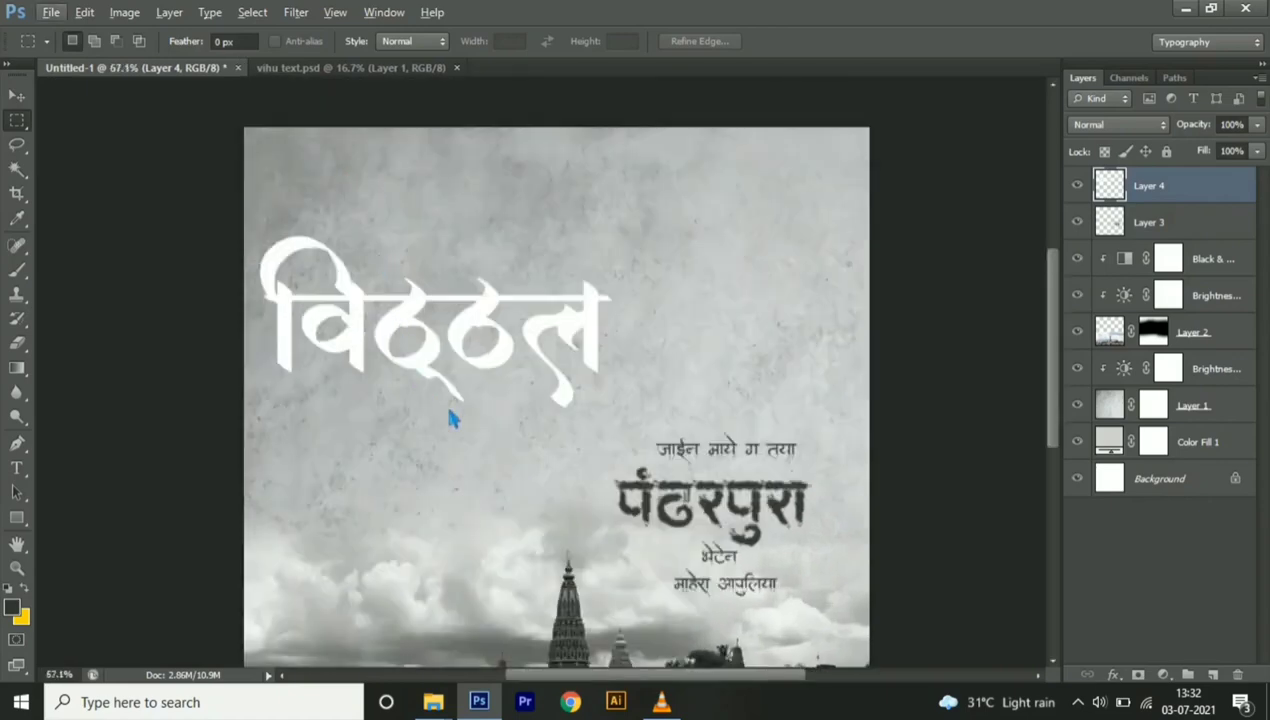
drag(369, 236, 519, 437)
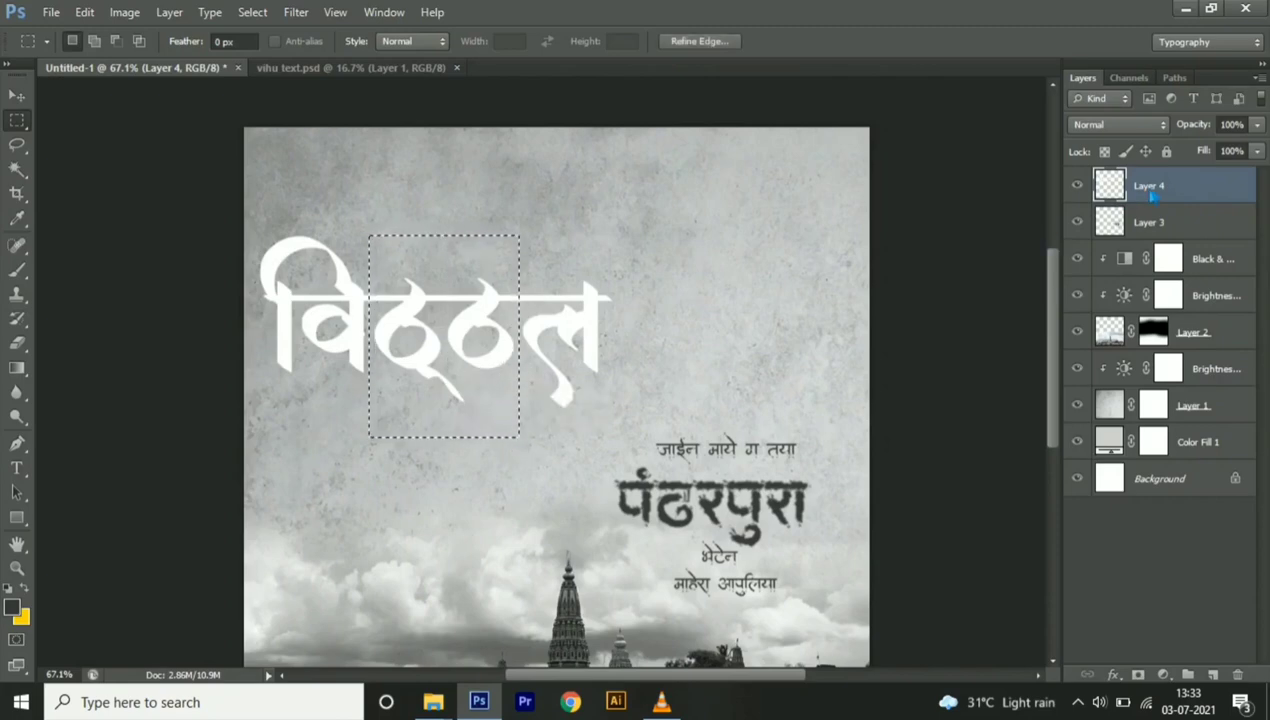
Copy the ठ letter onto its own layer and move it straight down
key(ctrl+shift+alt+n)
key(ctrl+d)
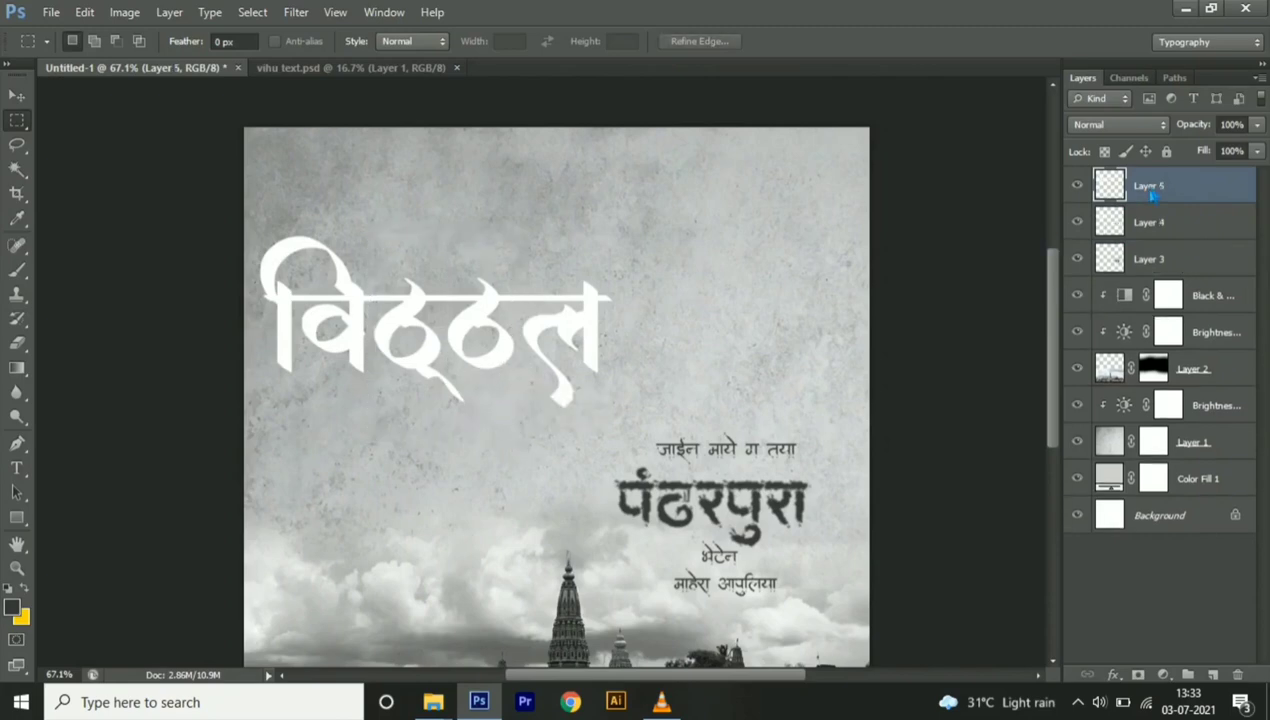
key(v)
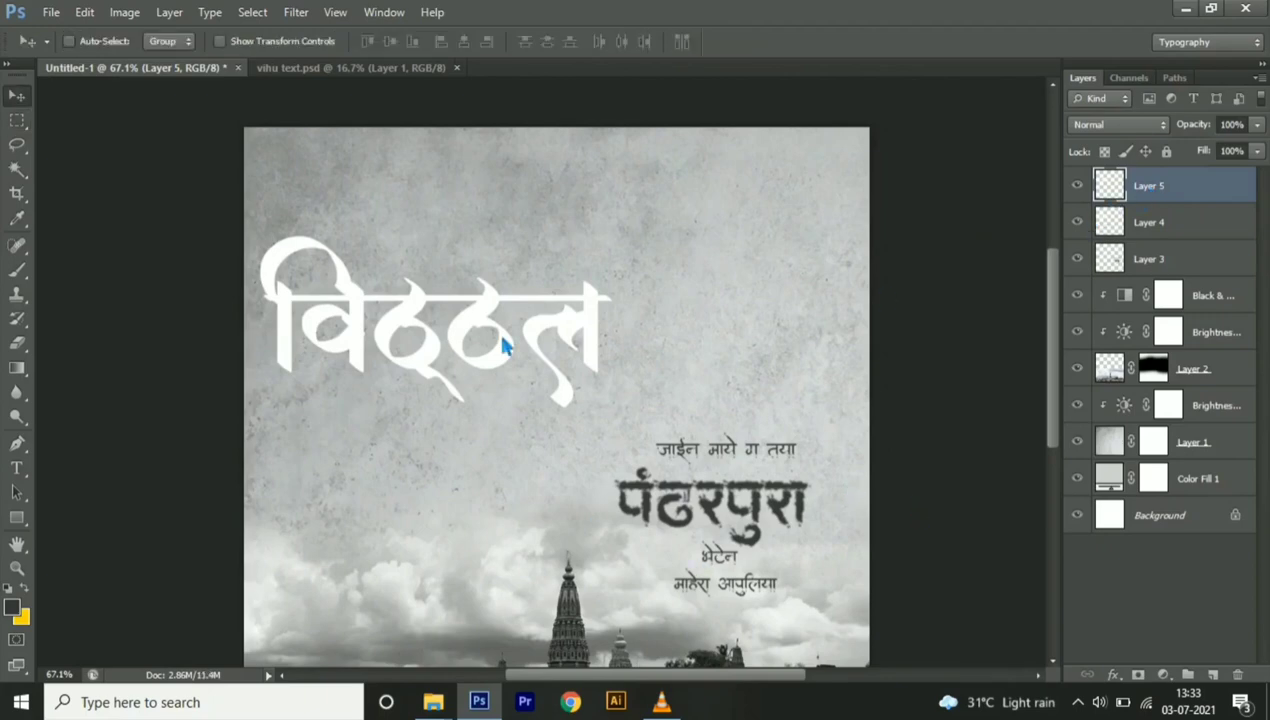
drag(474, 334, 472, 391)
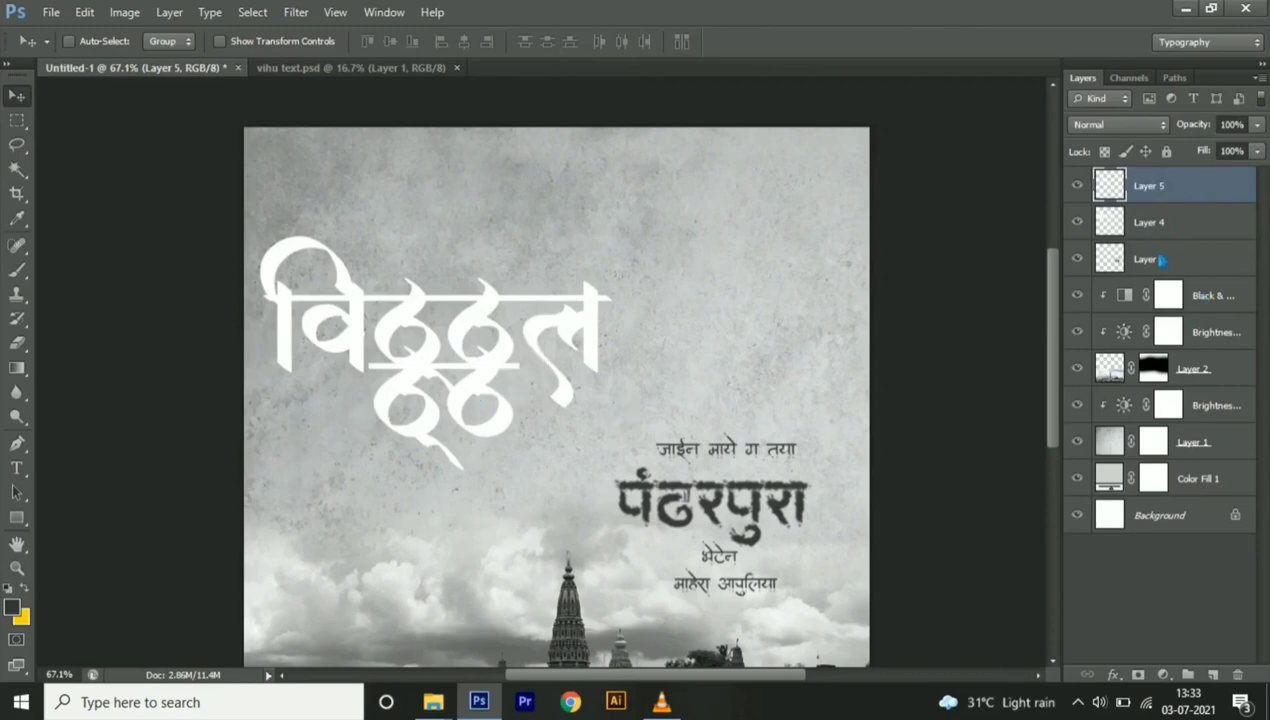
Copy the ल letter onto a new layer, move it down and nudge it left
click(1149, 224)
key(m)
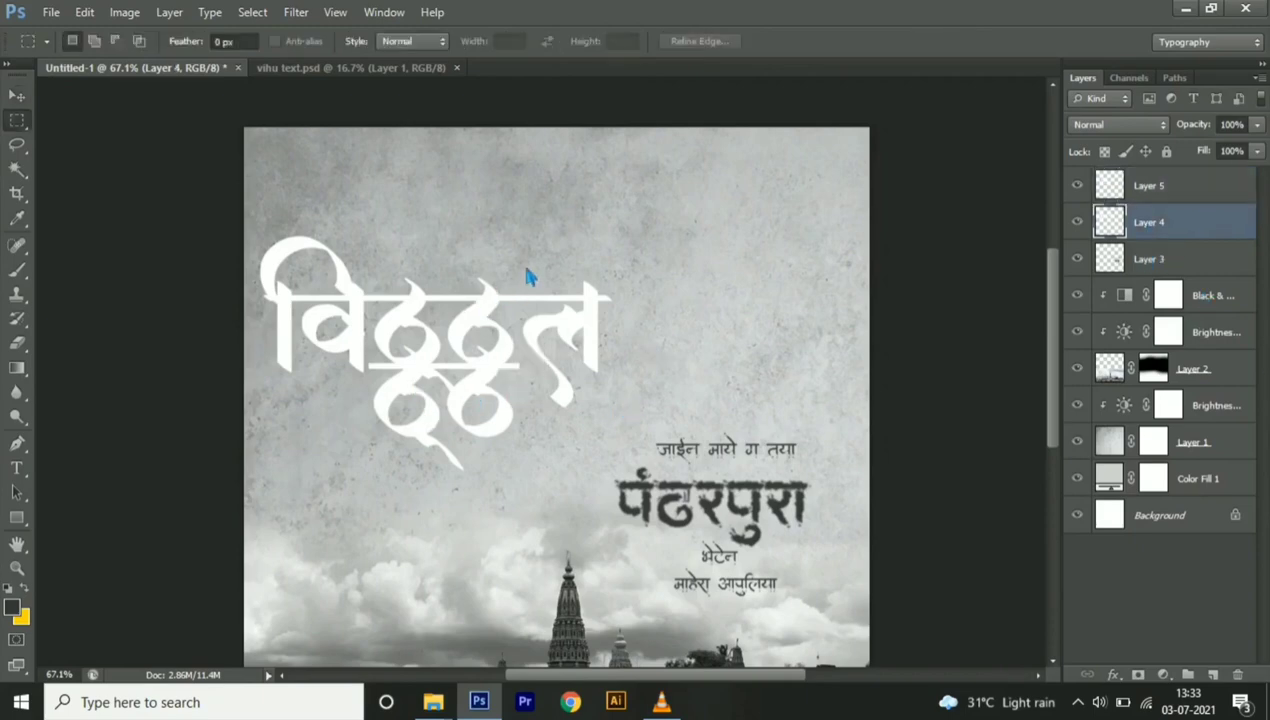
drag(512, 235, 658, 450)
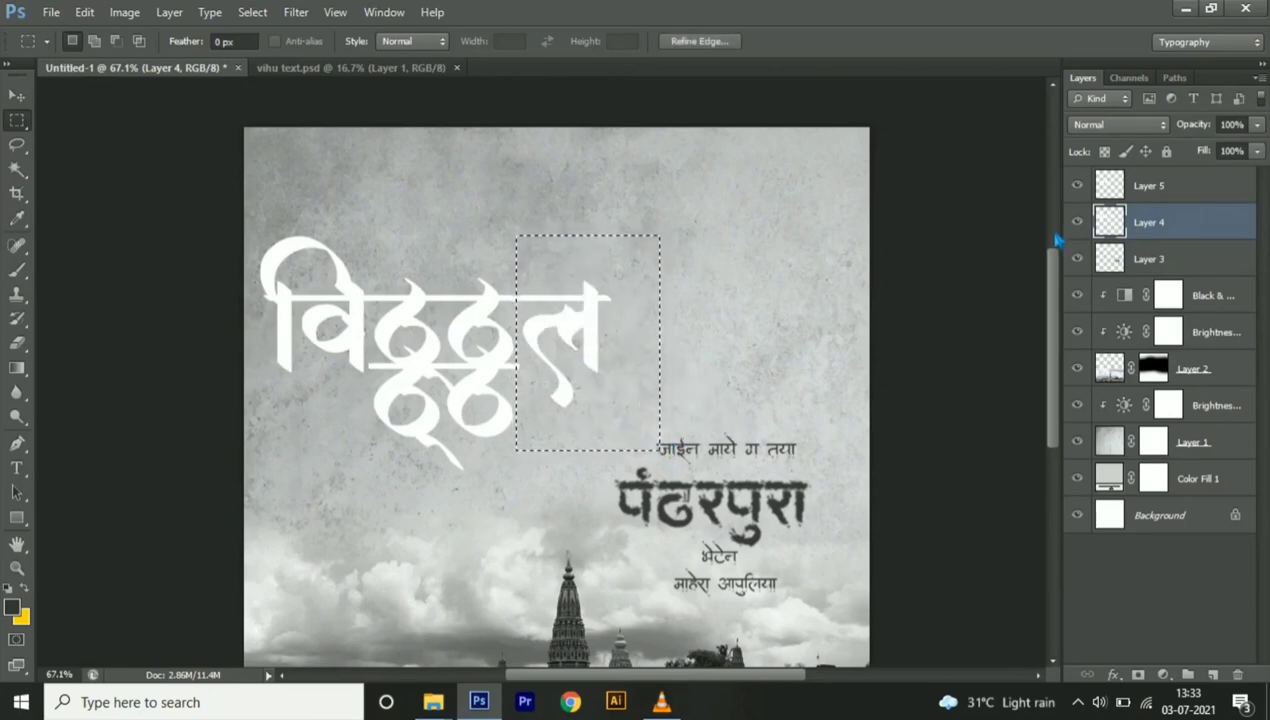
key(ctrl+j)
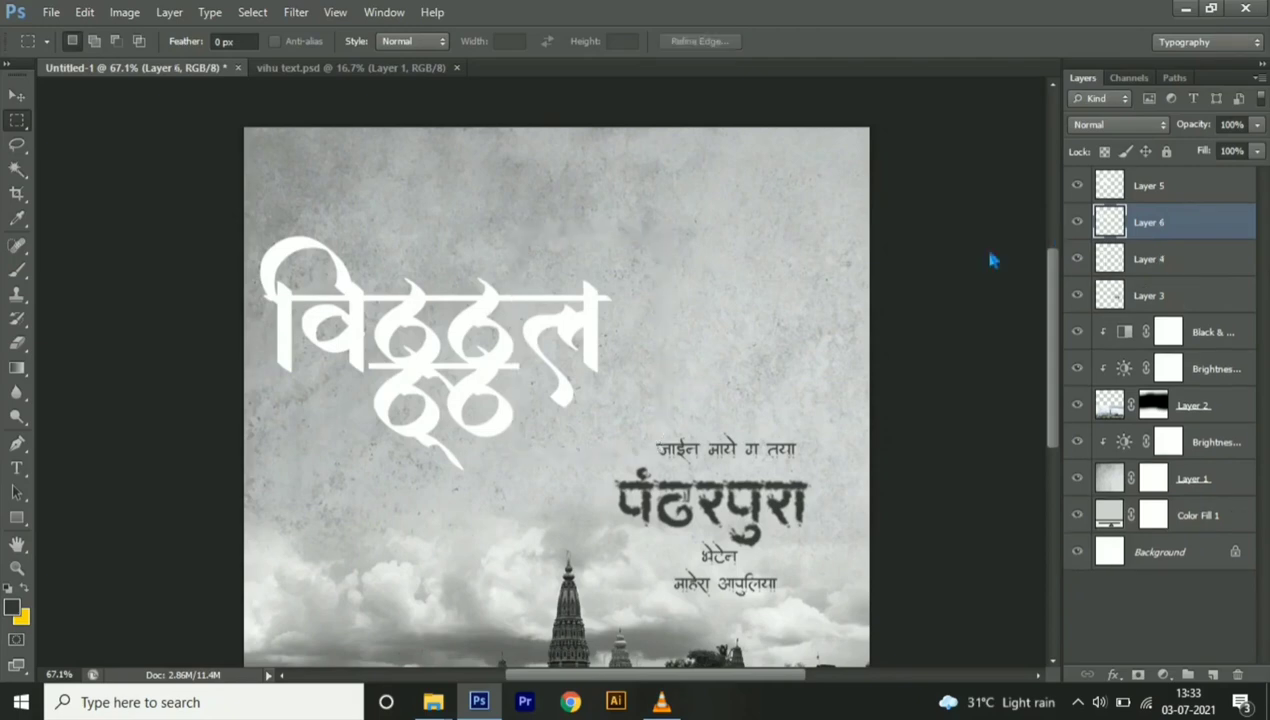
key(v)
drag(583, 336, 585, 483)
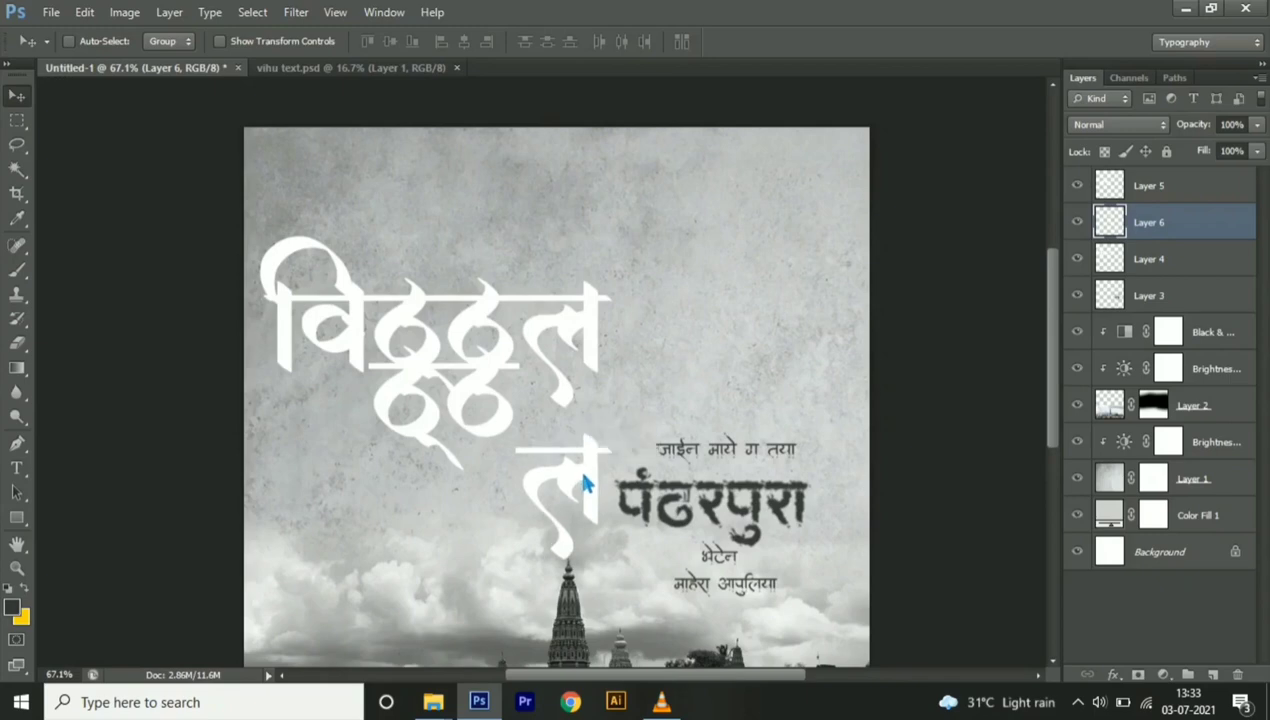
key(Left)
key(Left)
key(Left)
key(Left)
key(Left)
key(Left)
key(Left)
key(Left)
key(Left)
key(Left)
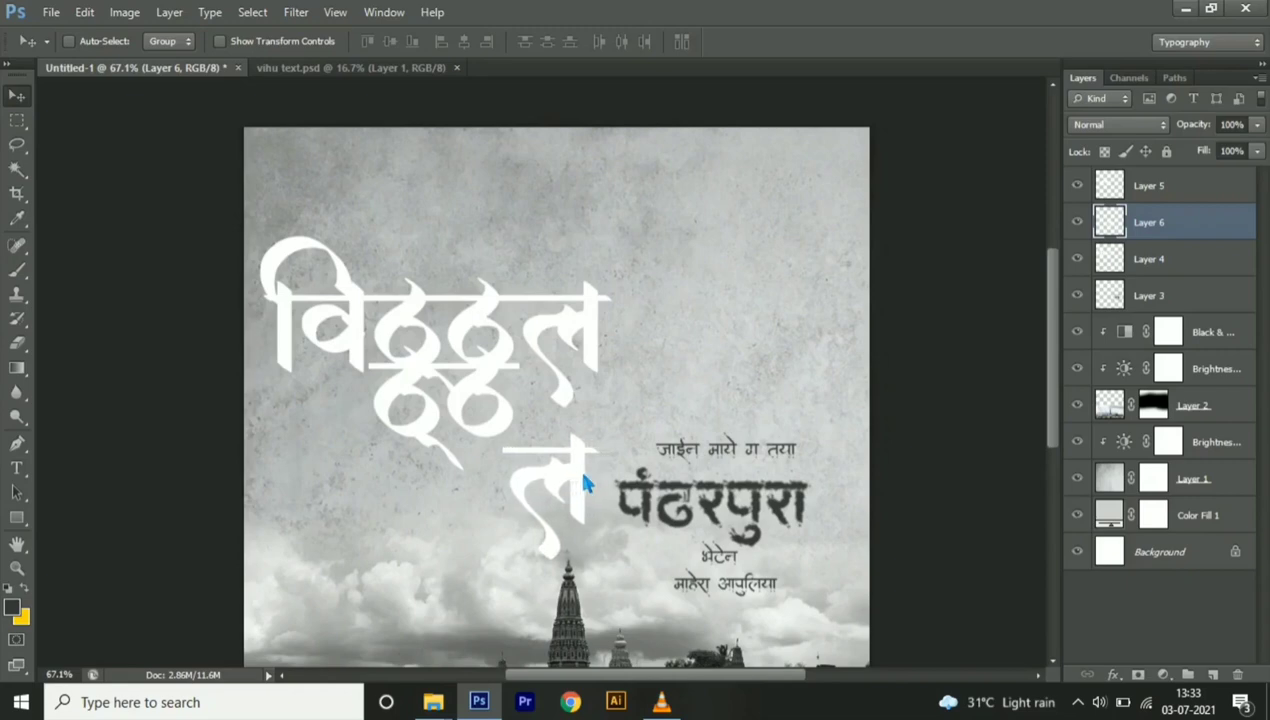
key(Left)
key(Left)
key(Left)
key(Left)
key(Left)
key(Left)
key(Left)
key(Left)
key(Left)
key(Left)
key(Left)
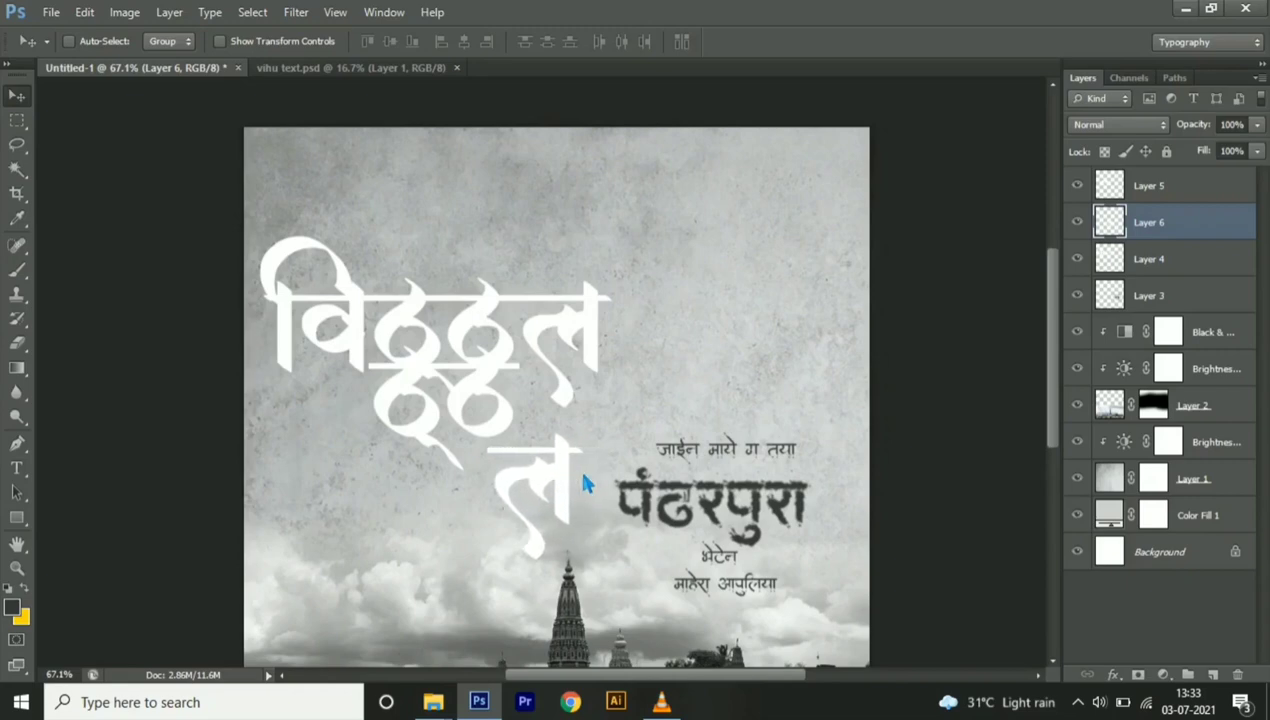
key(Left)
key(Left)
key(Left)
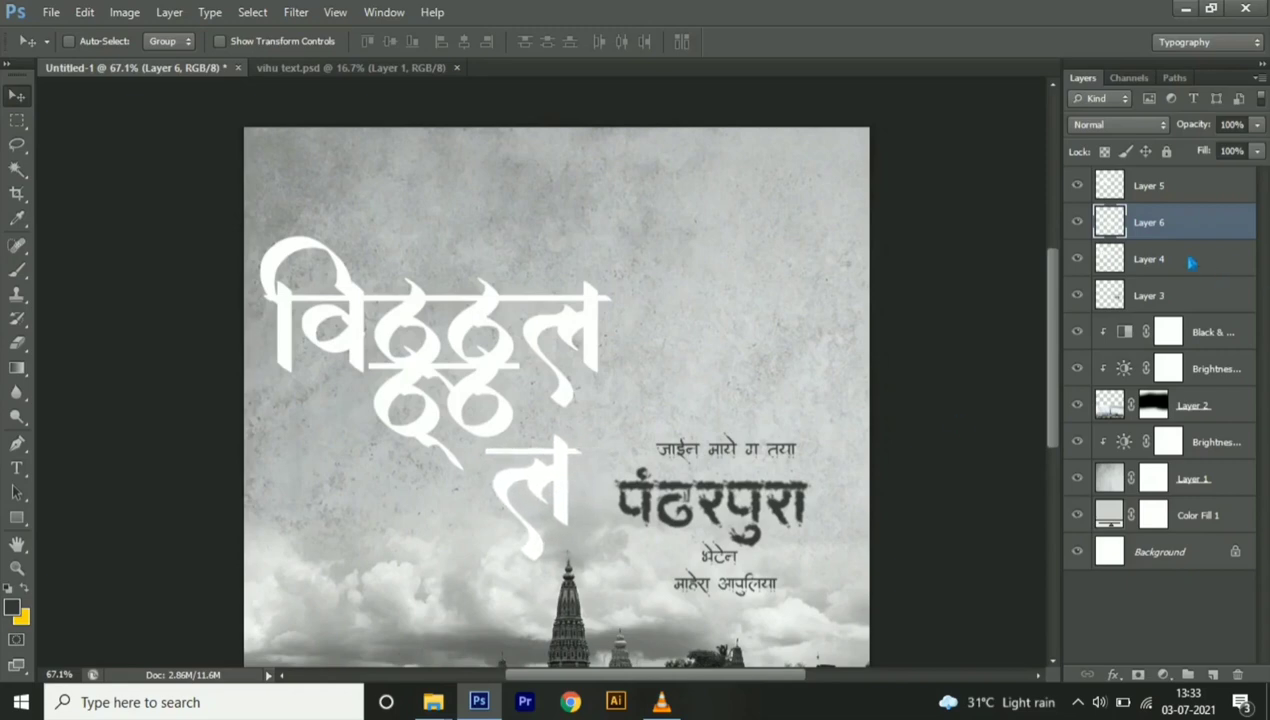
click(1172, 262)
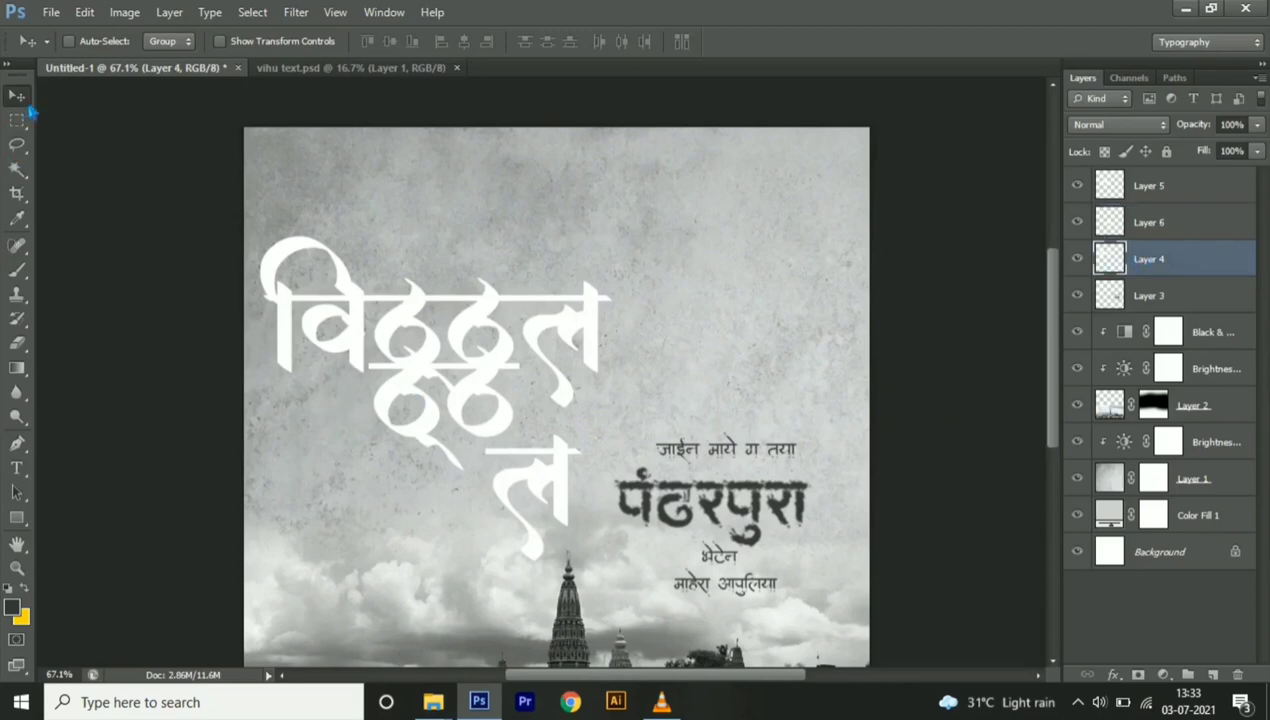
Marquee the original ठ and ल on Layer 4 and erase them with the Eraser
drag(20, 122, 88, 126)
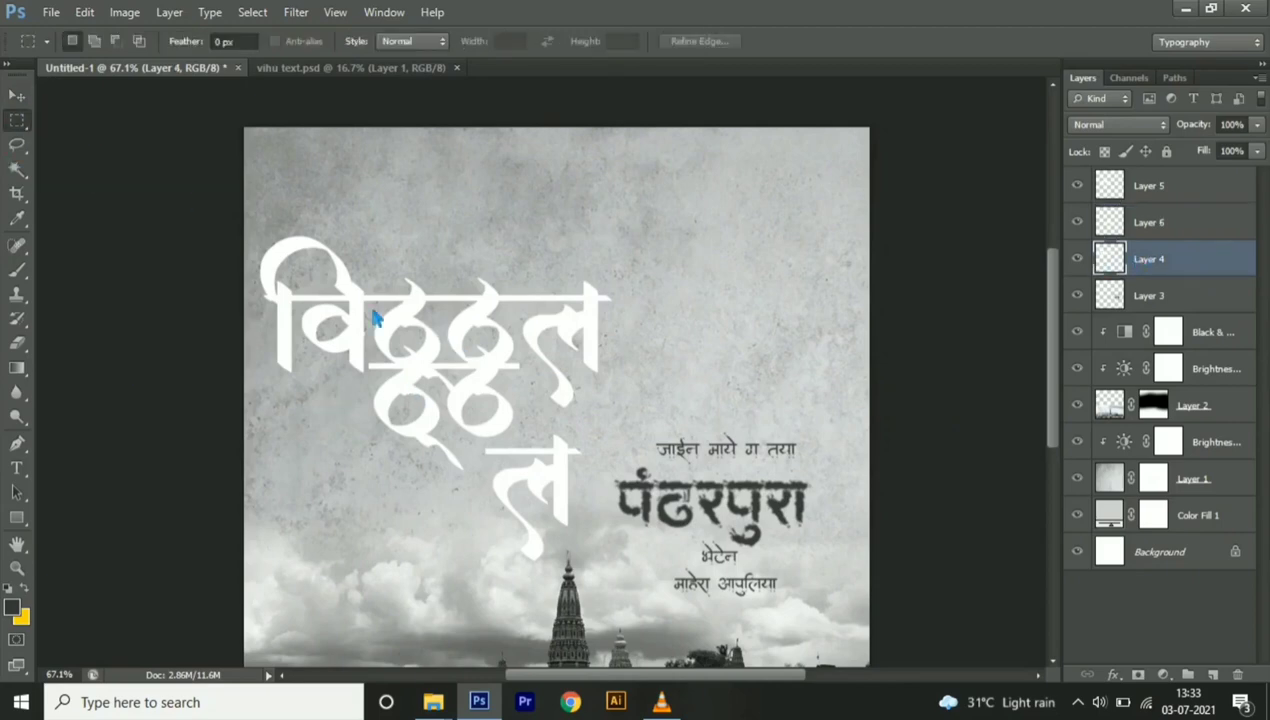
drag(371, 221, 696, 457)
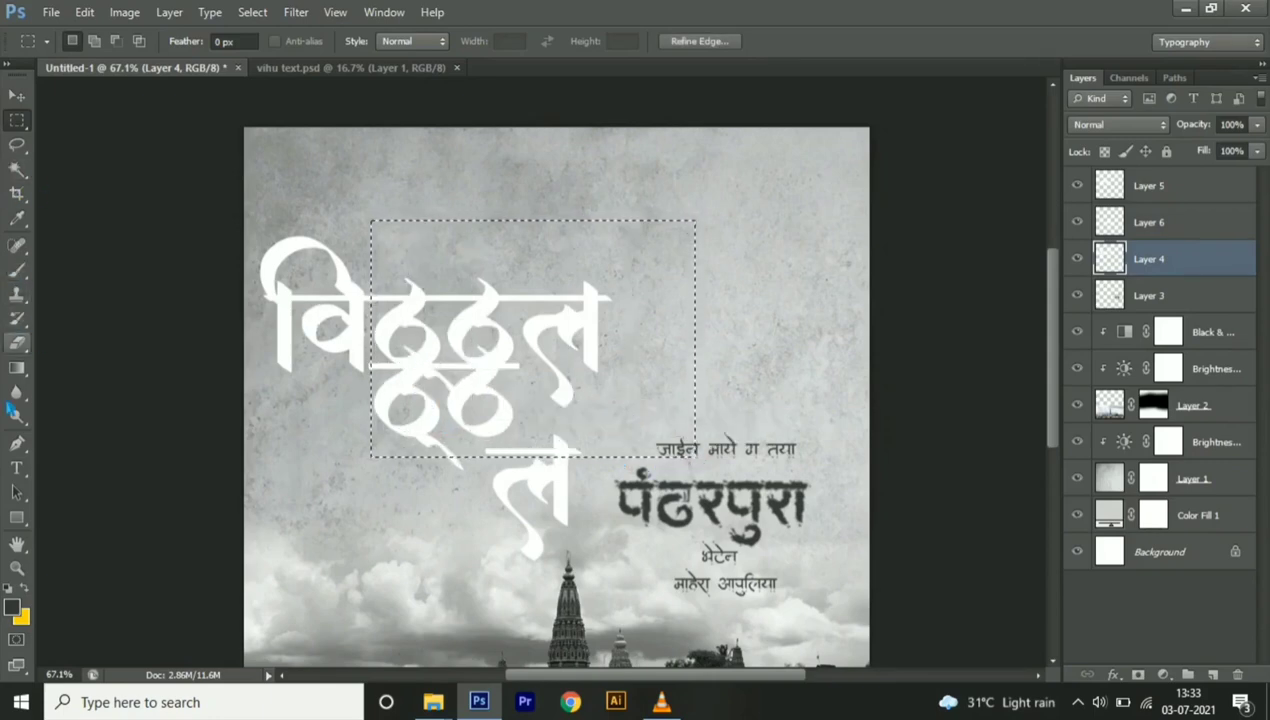
click(23, 346)
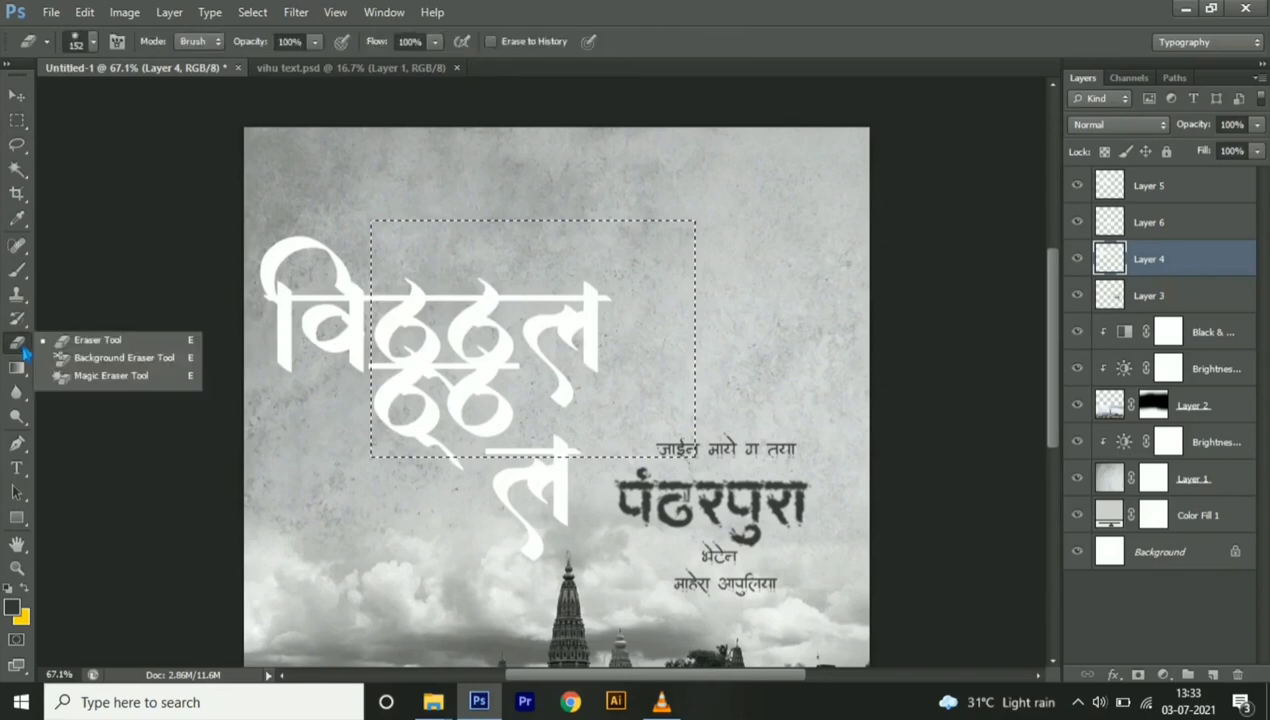
click(153, 345)
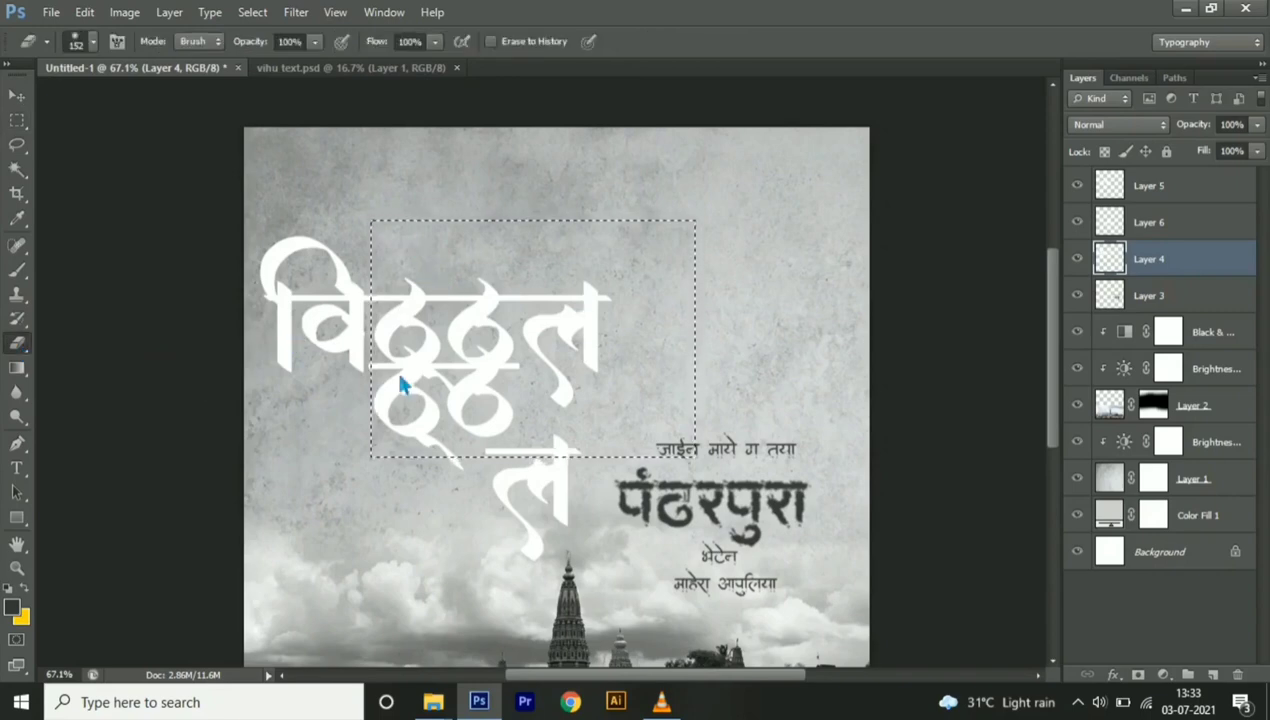
mouse_move(400, 320)
mouse_down()
mouse_move(600, 318)
mouse_move(692, 352)
mouse_move(680, 412)
mouse_up()
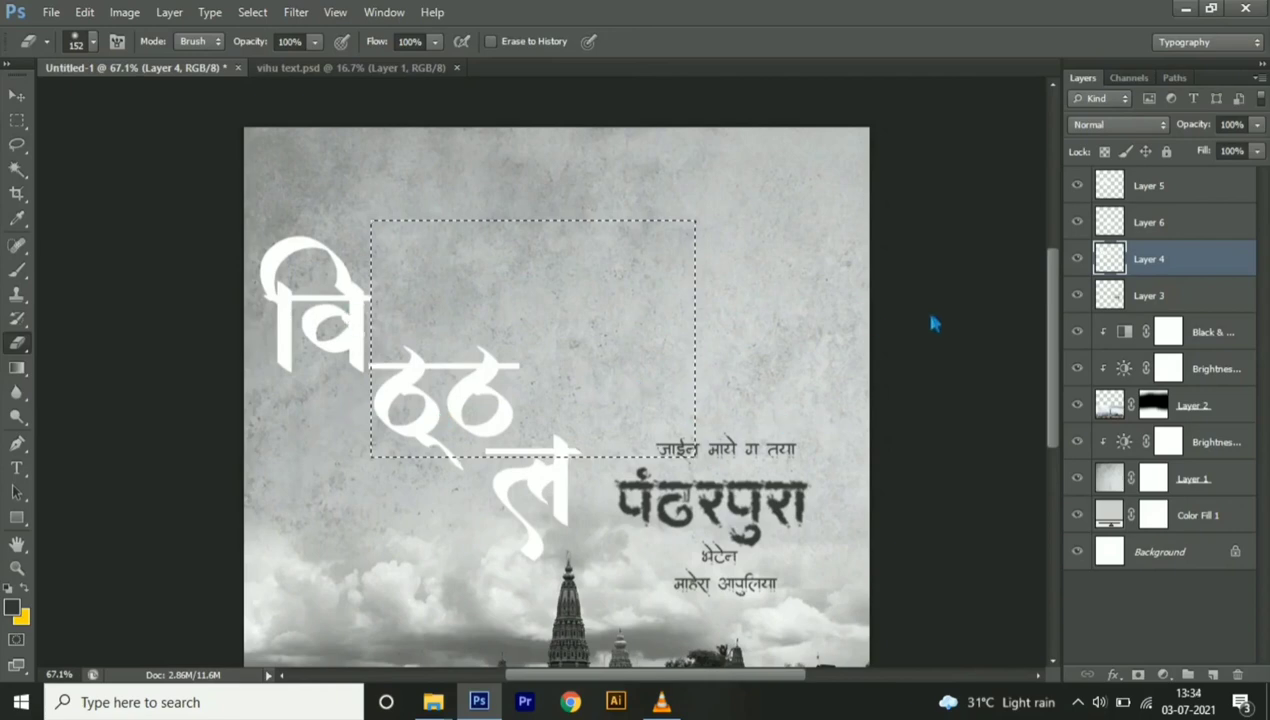
key(ctrl+d)
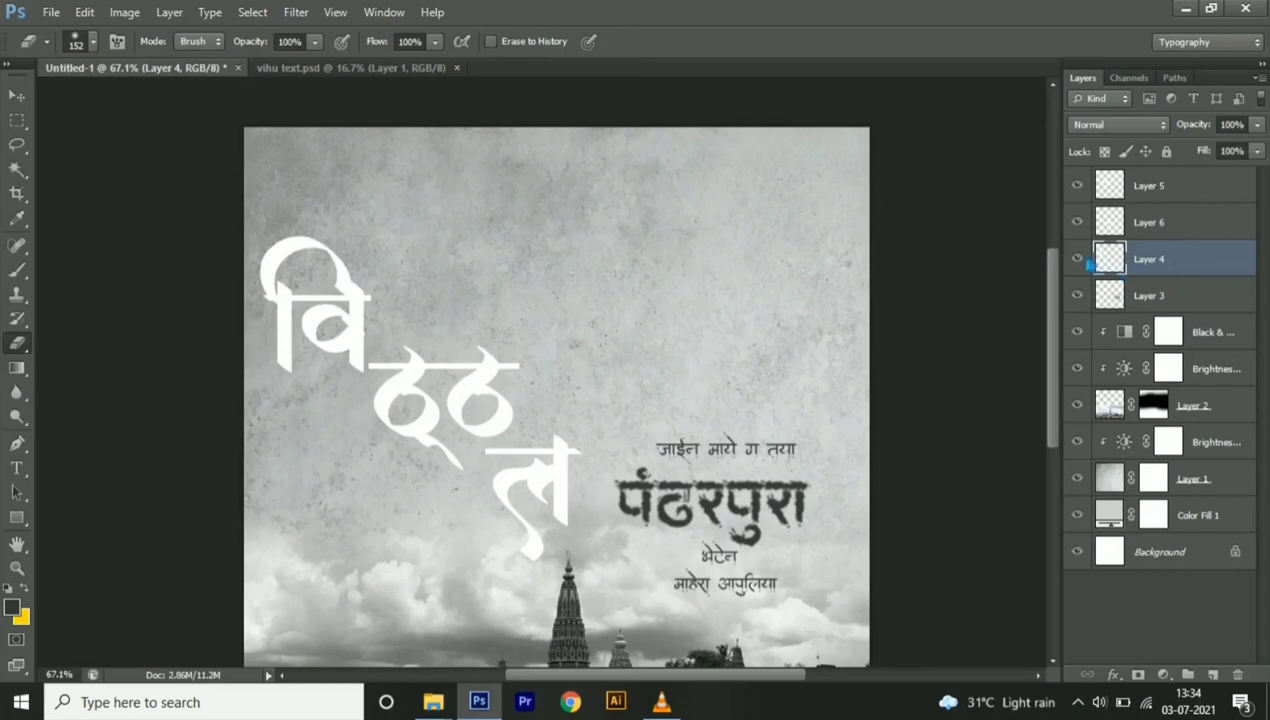
Set yellow as the foreground colour and brush it over the loaded वि letter
click(1077, 259)
ctrl+click(1112, 259)
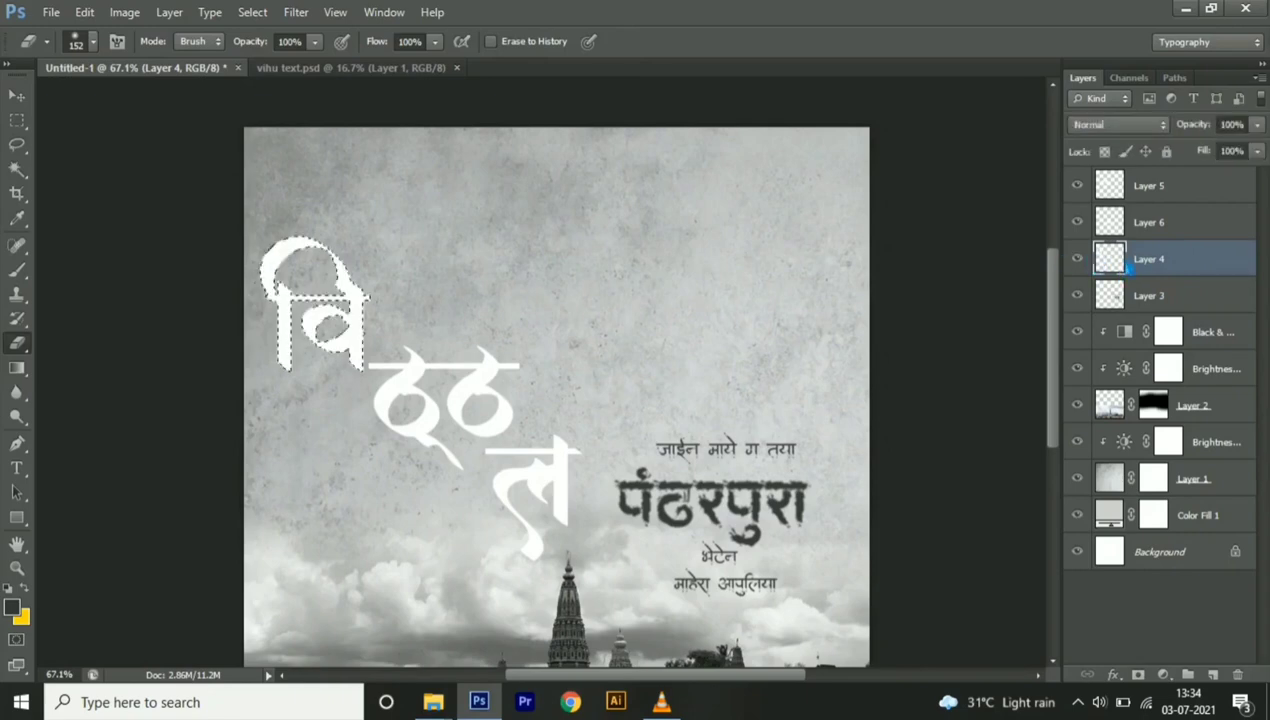
click(32, 594)
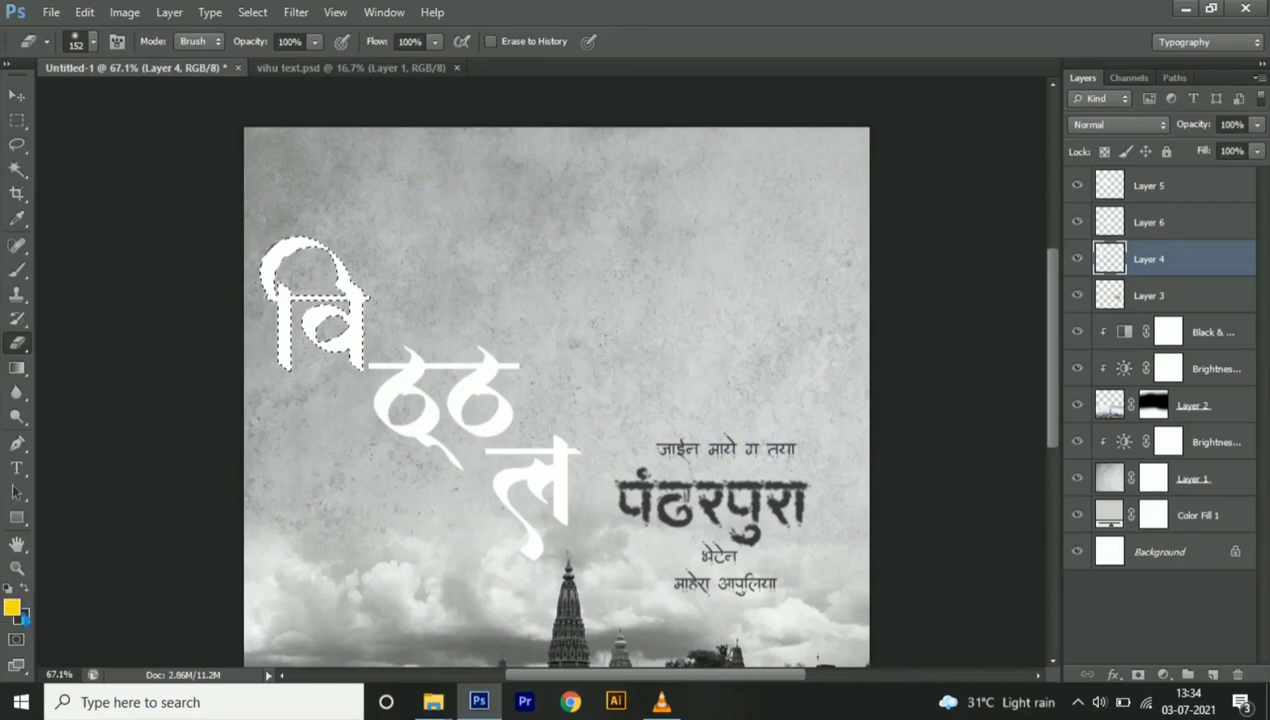
click(12, 606)
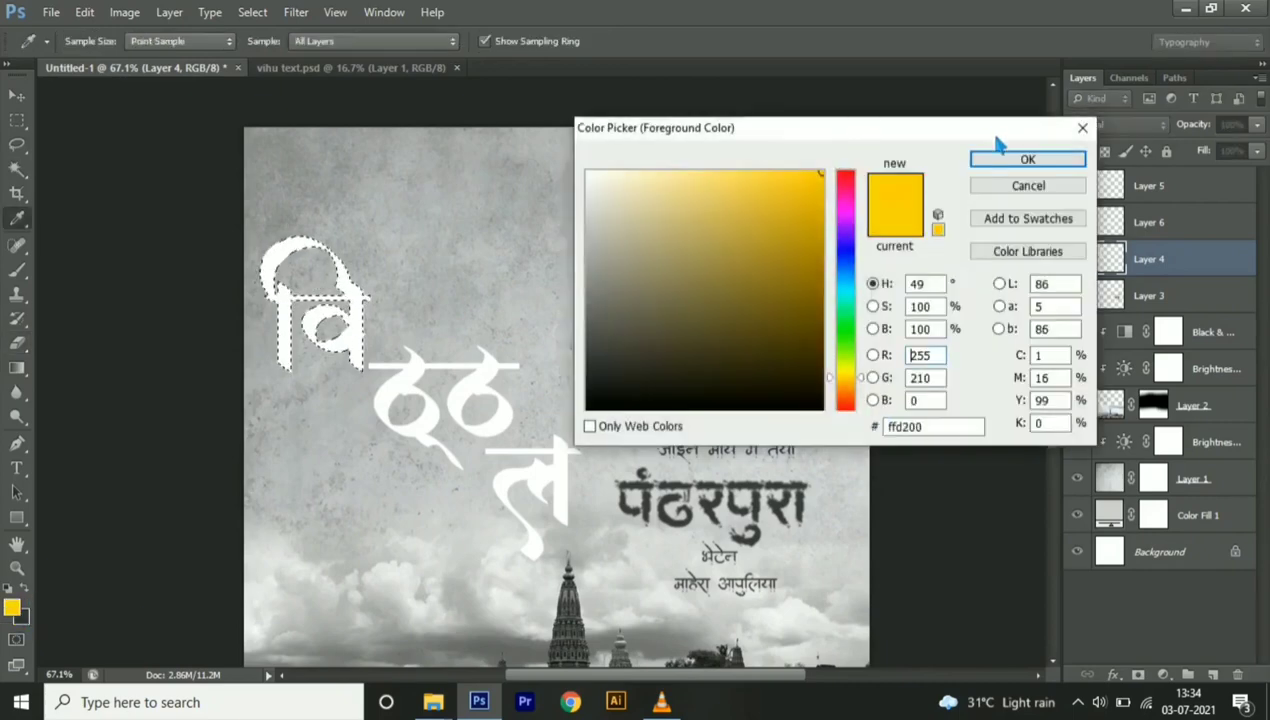
click(1082, 128)
key(e)
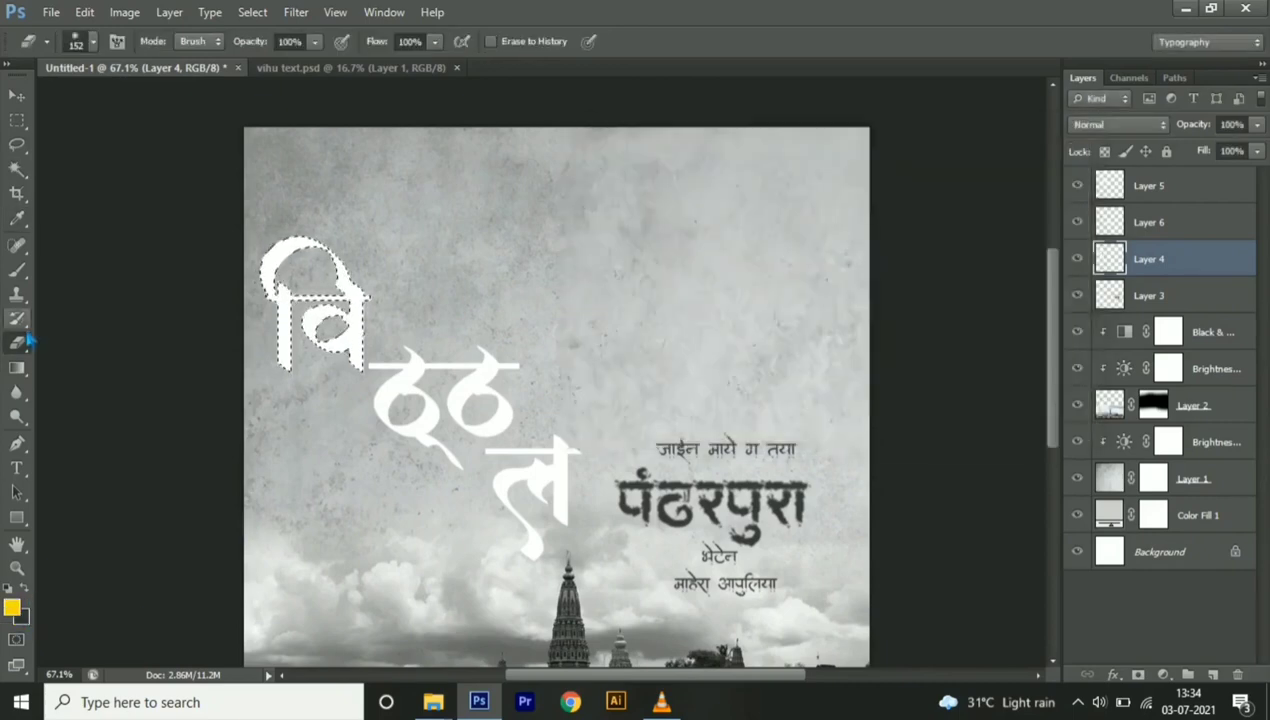
click(17, 270)
right_click(17, 270)
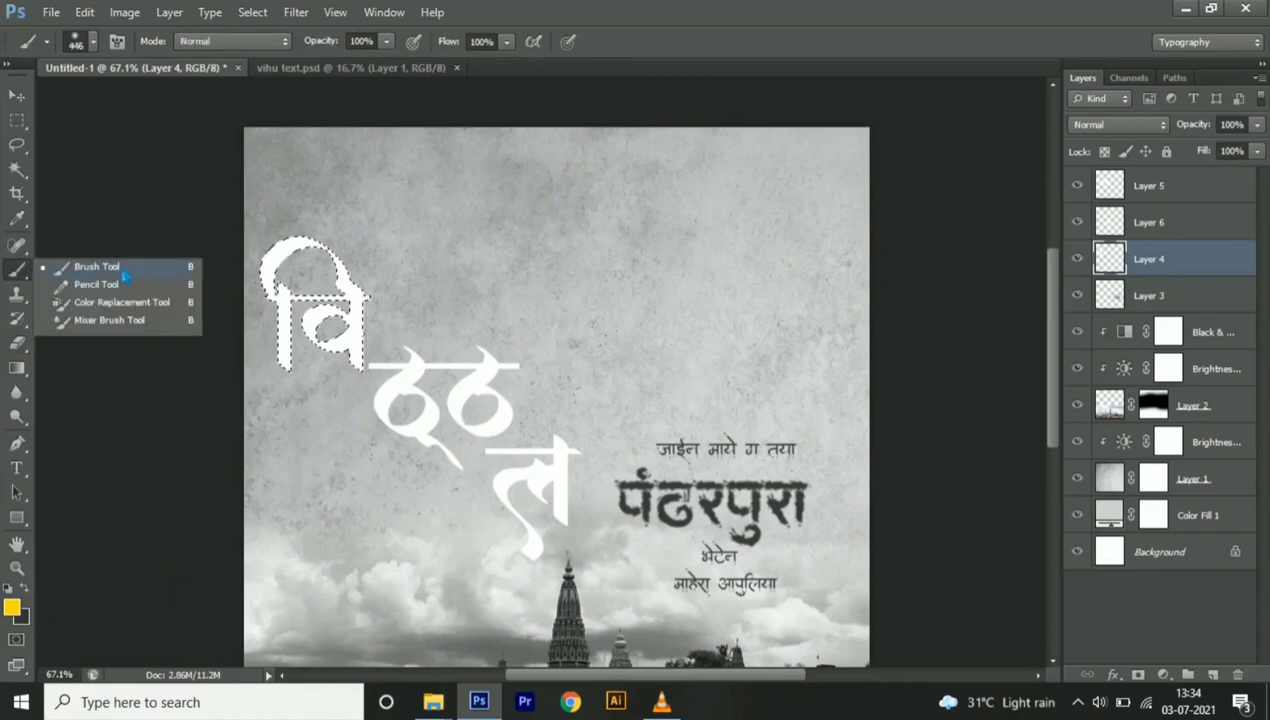
click(96, 266)
drag(300, 300, 313, 416)
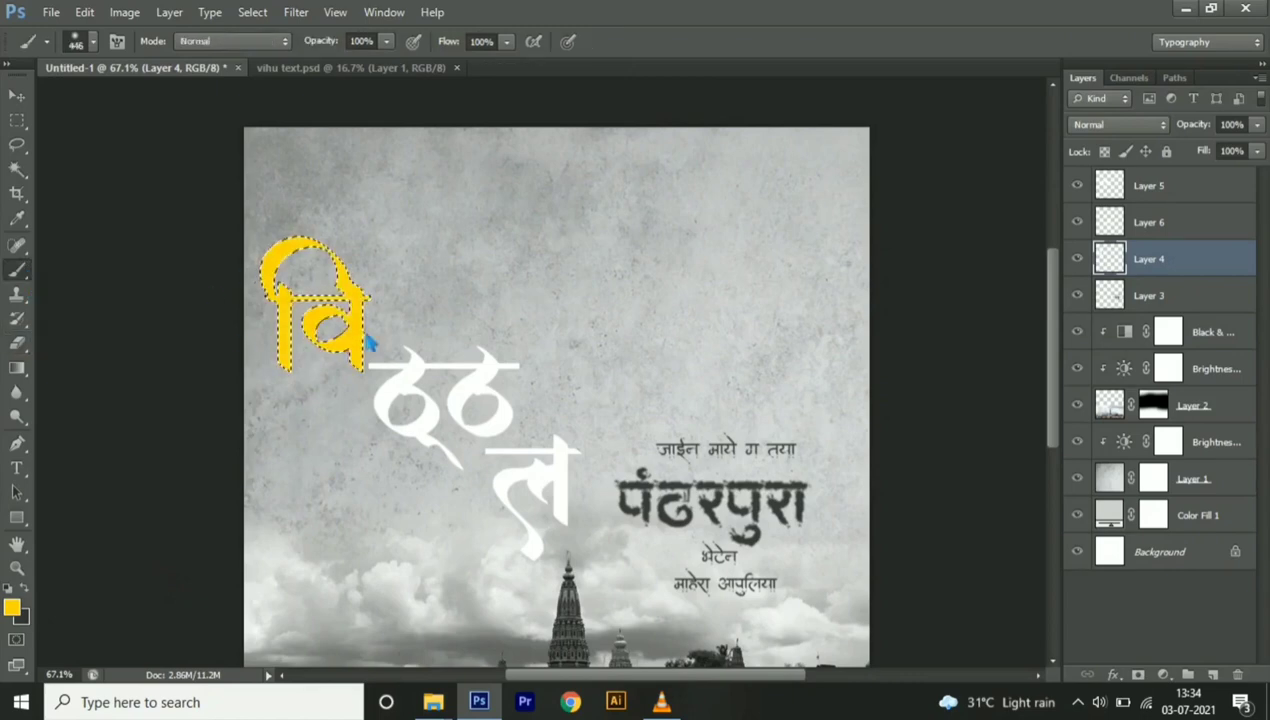
key(ctrl+d)
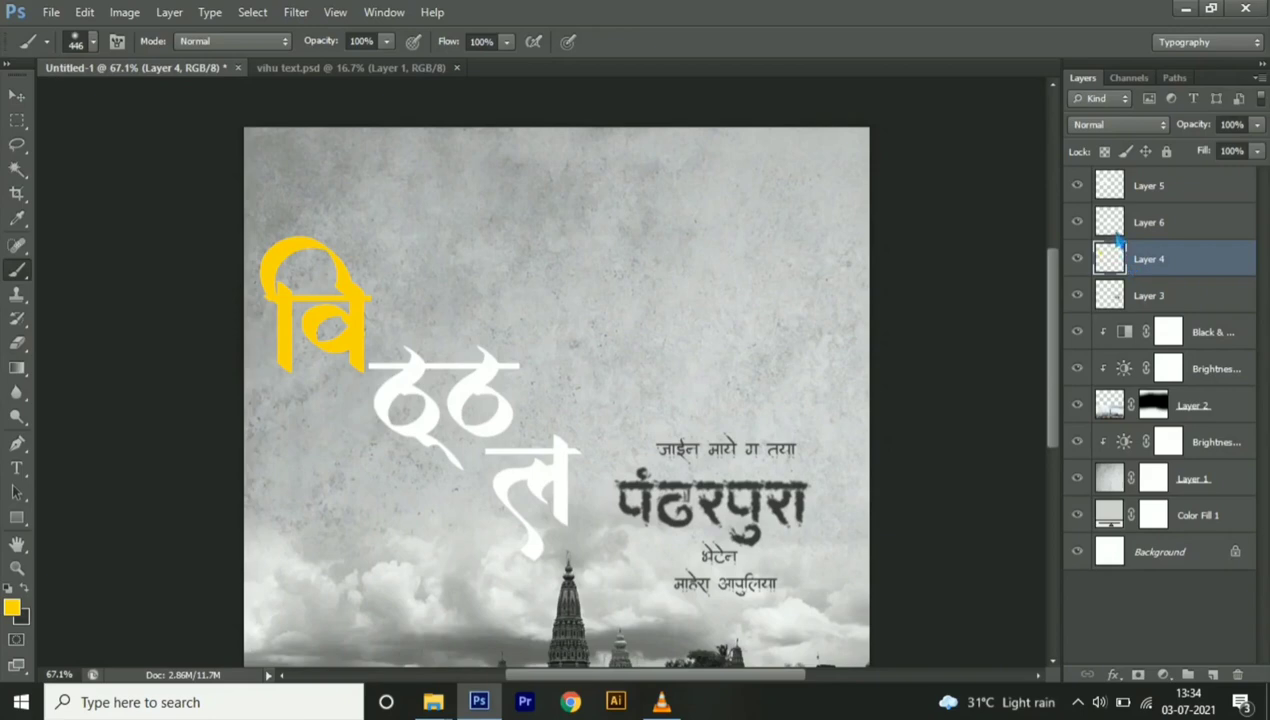
Paint the ल and ठठ letters yellow, then select all three title layers together
click(1150, 224)
ctrl+click(1112, 226)
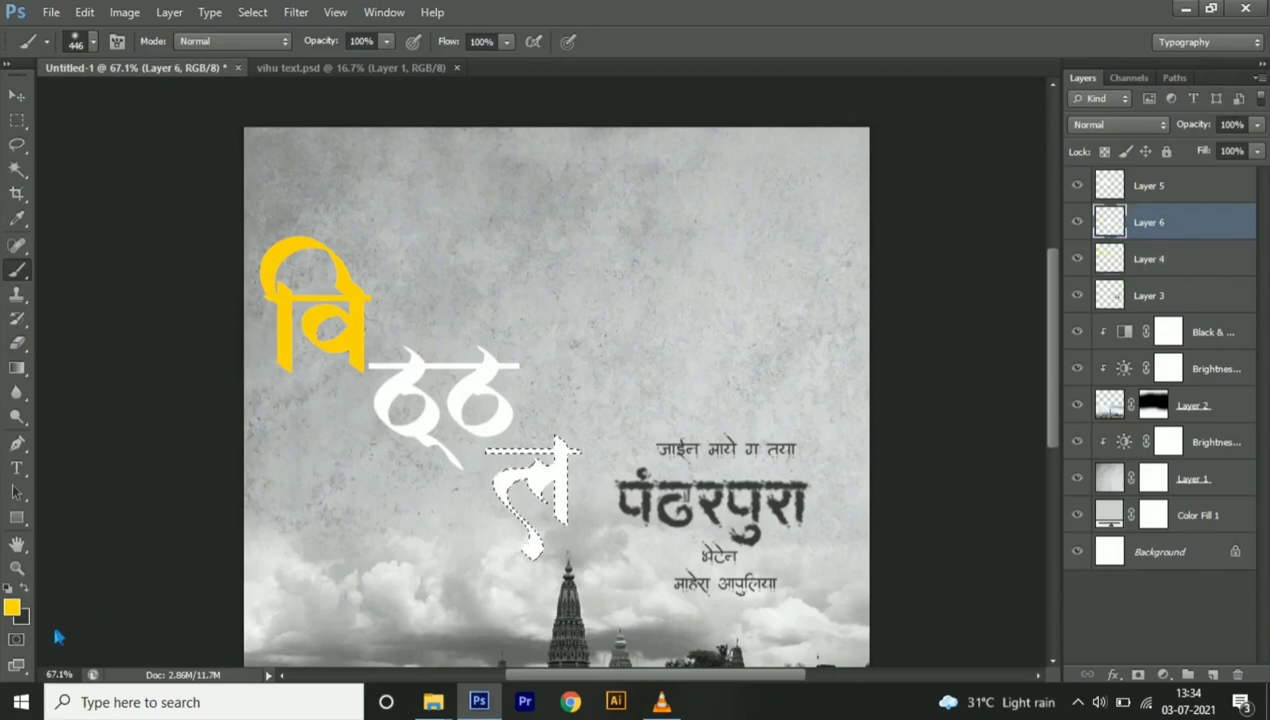
drag(382, 528, 544, 332)
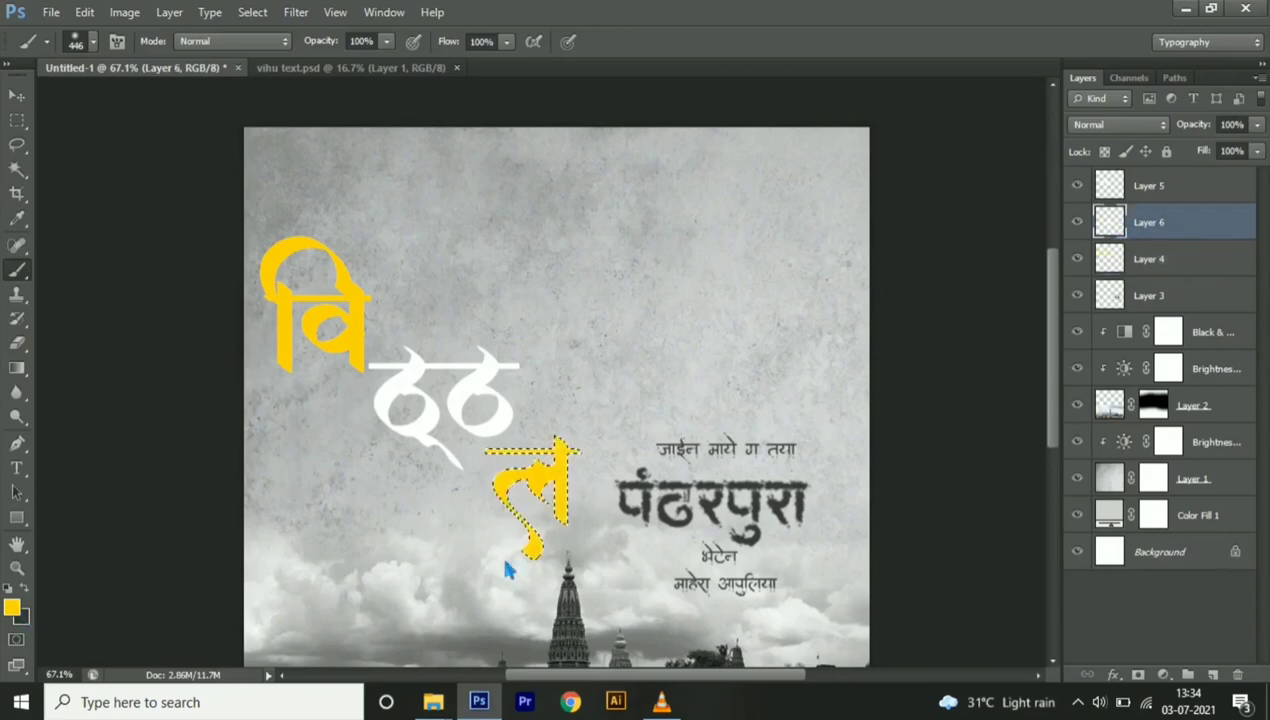
click(1117, 190)
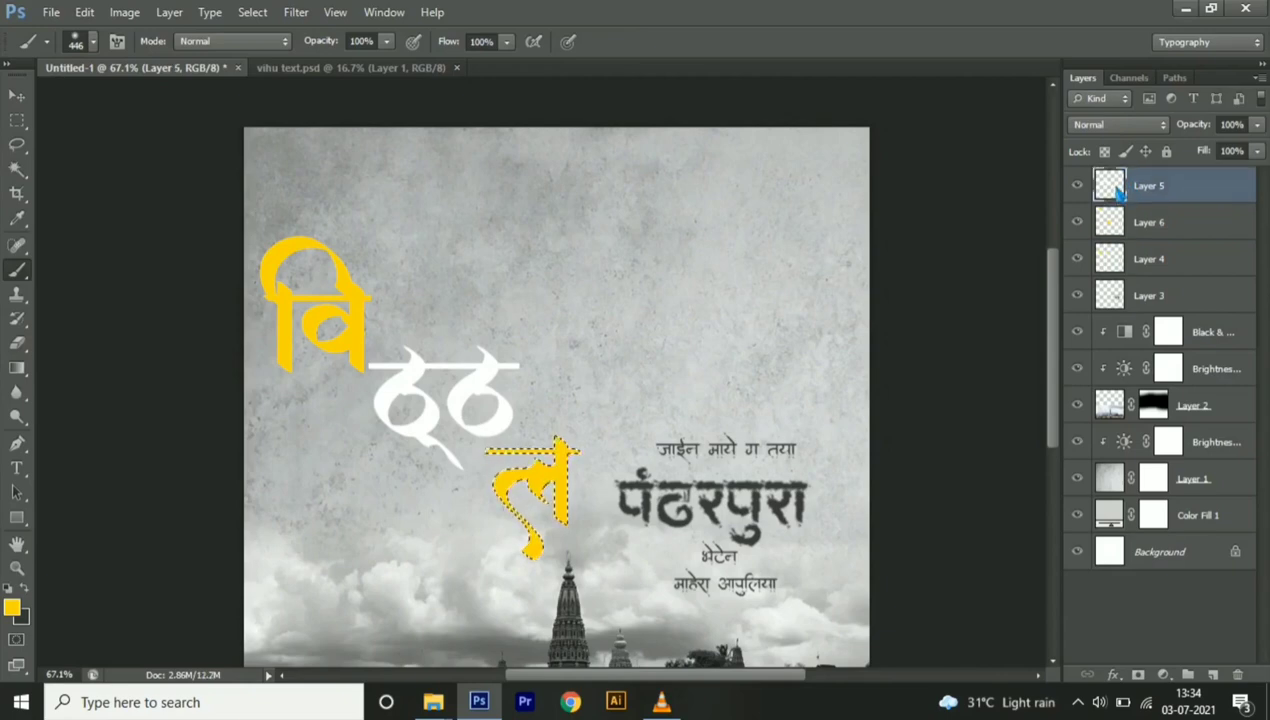
mouse_move(380, 352)
mouse_down()
mouse_move(448, 414)
mouse_move(280, 370)
mouse_up()
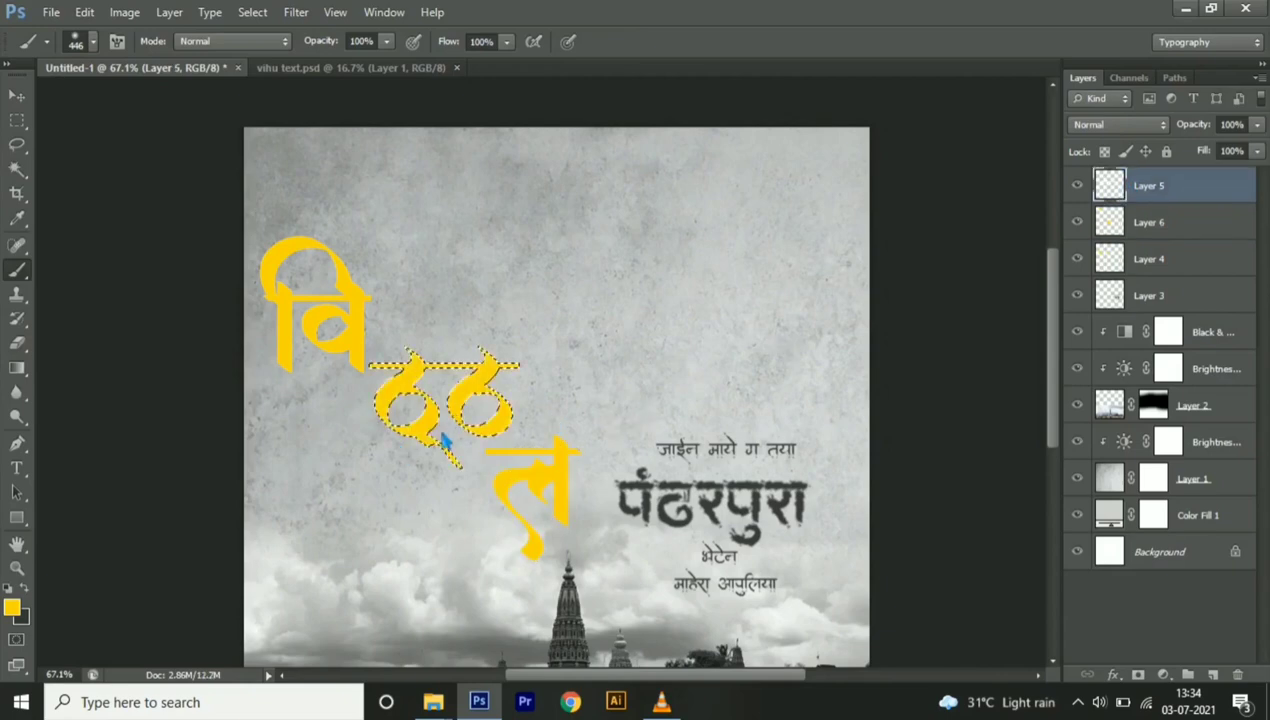
key(ctrl+d)
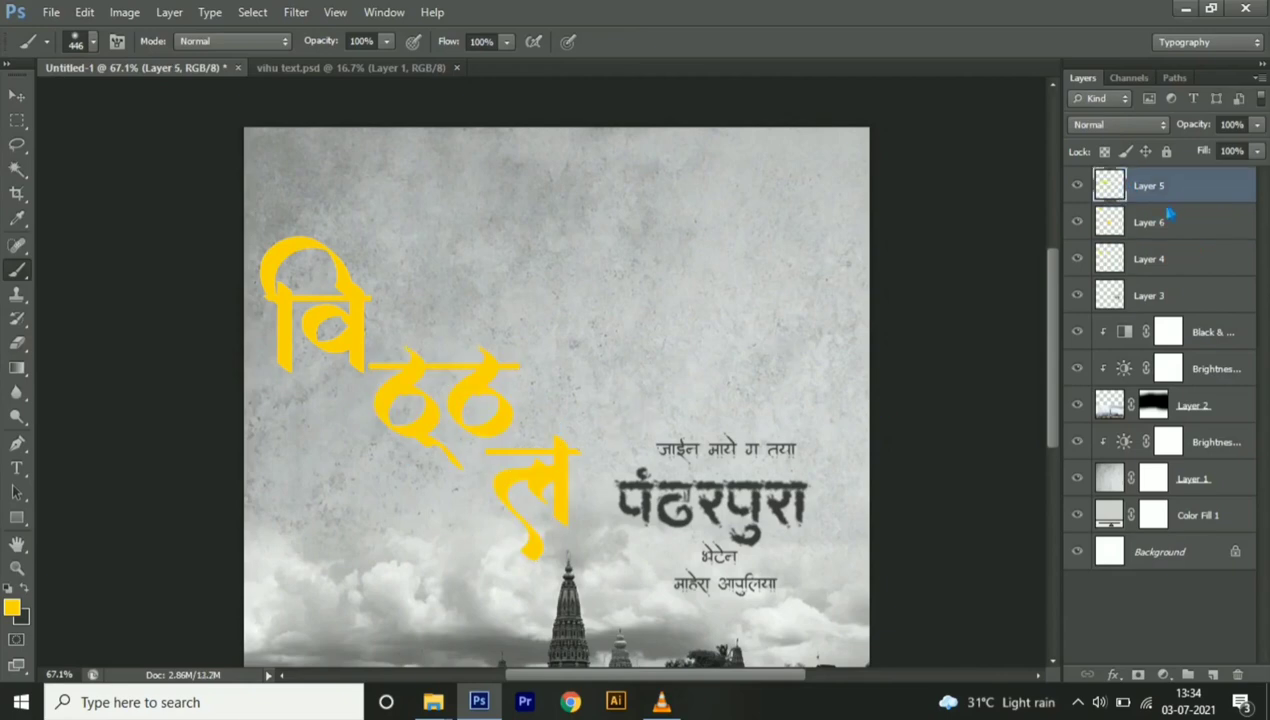
shift+click(1170, 226)
shift+click(1170, 259)
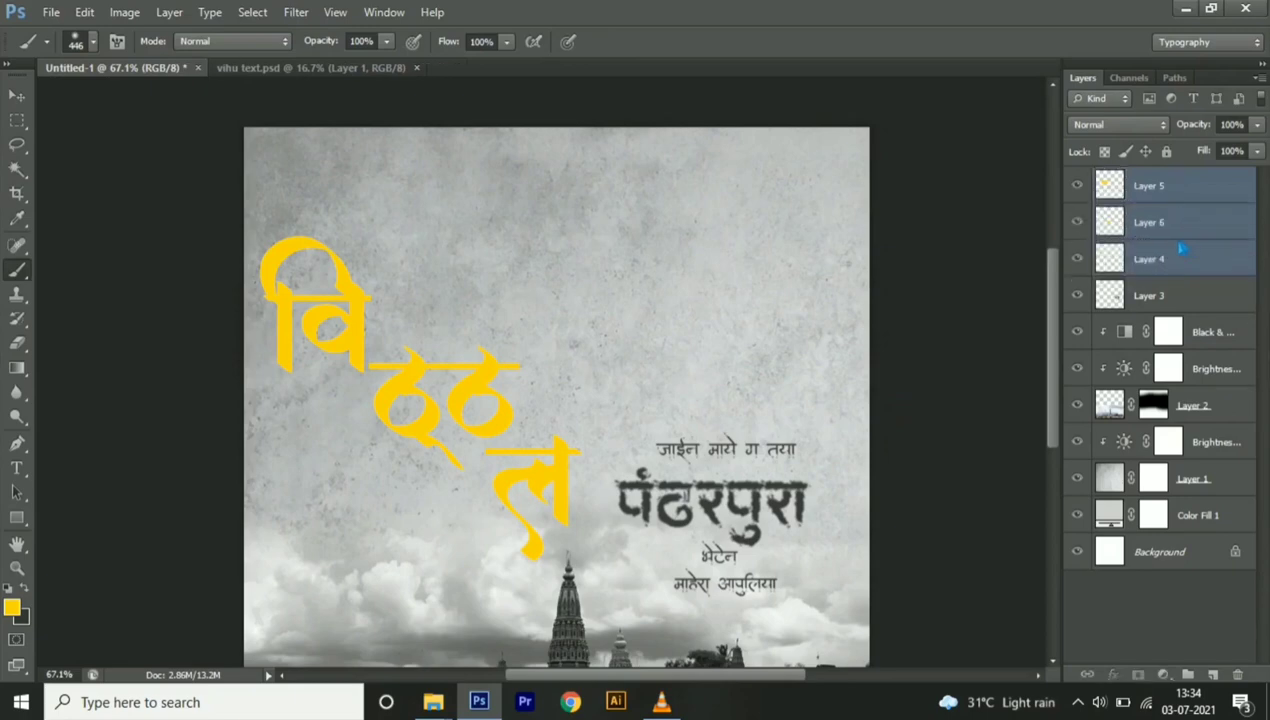
key(ctrl+t)
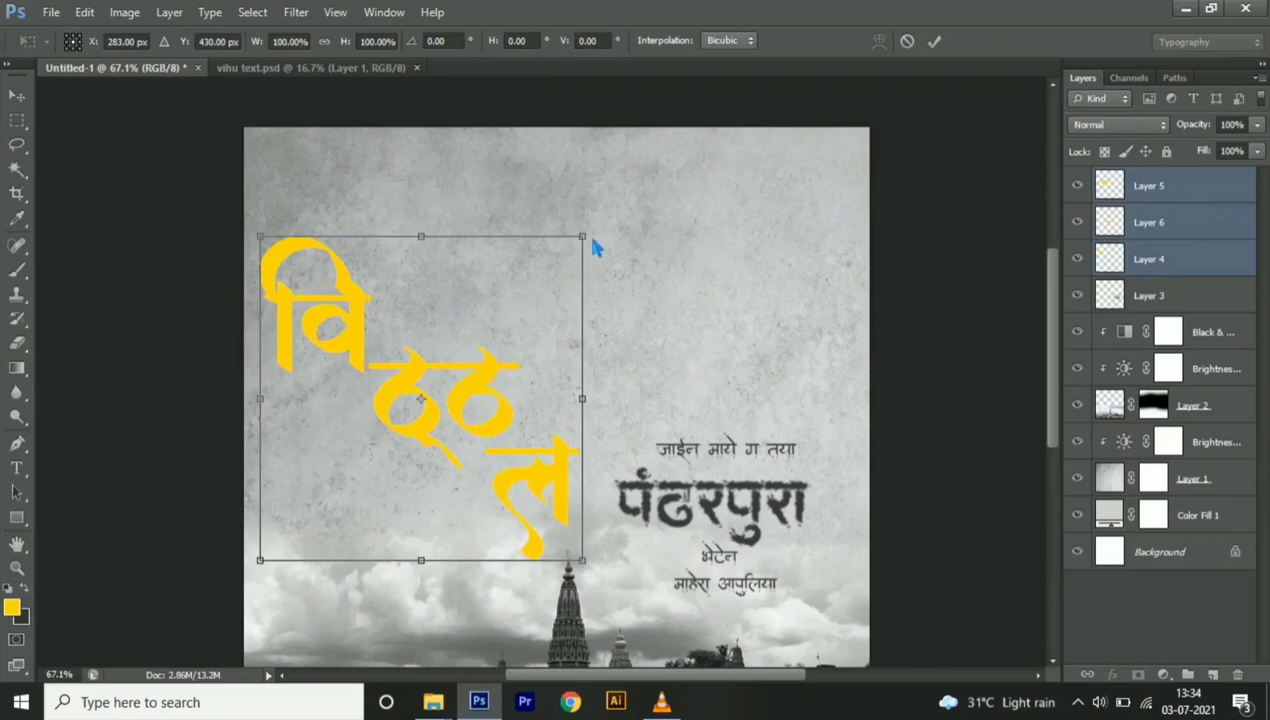
Try scaling the title down, then undo that first scale
drag(593, 247, 505, 414)
scroll(505, 414, down, 2)
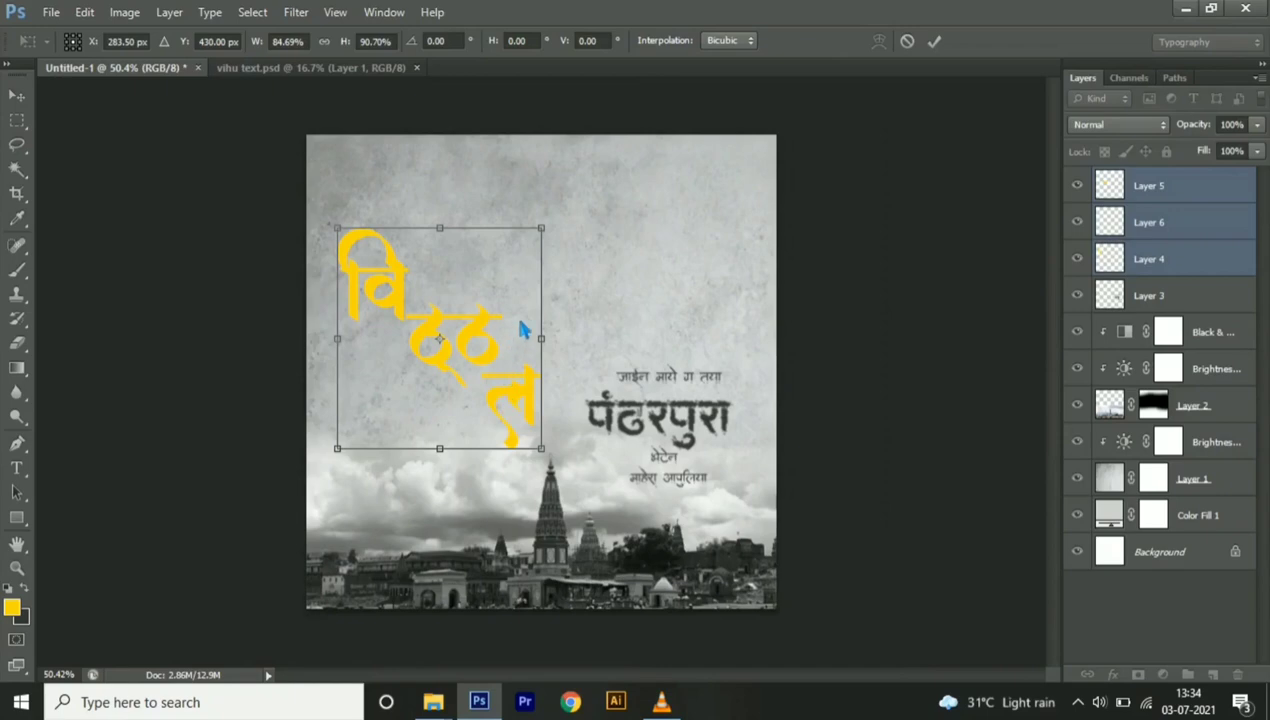
key(alt+space)
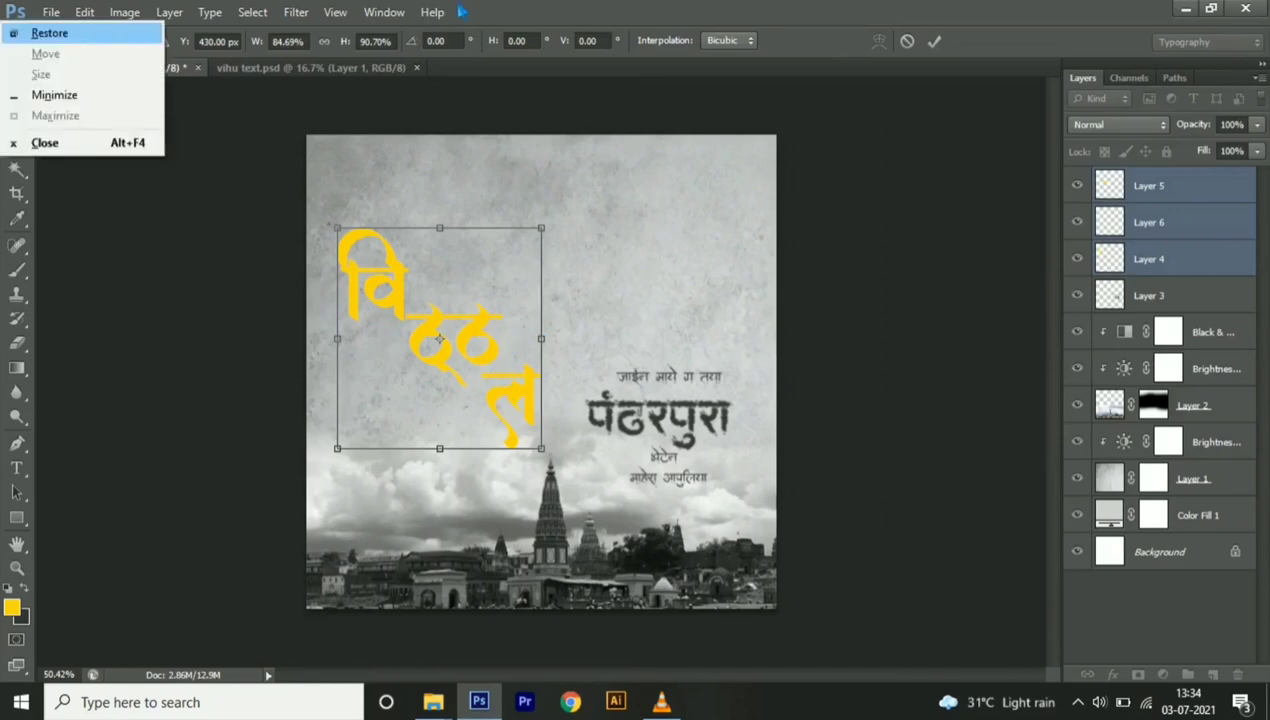
key(Escape)
key(b)
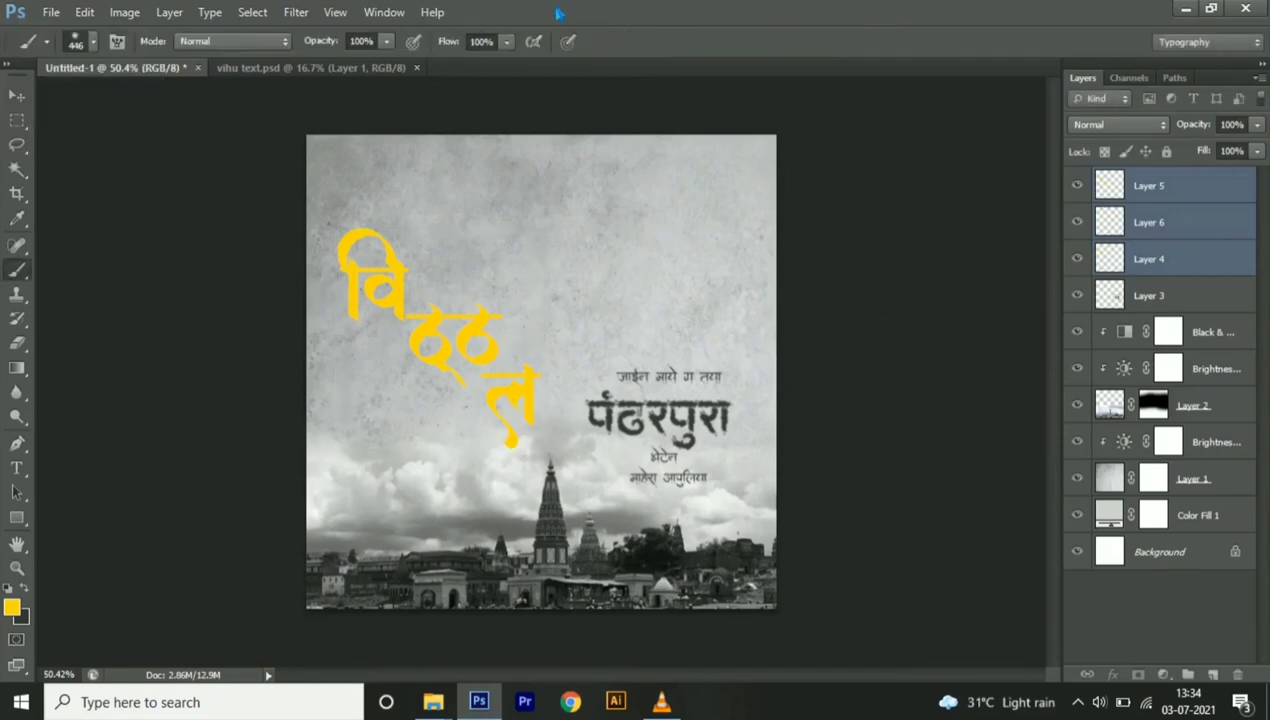
key(ctrl+z)
Scale the yellow title to about 95% and move it lower near the temple spire
key(ctrl+t)
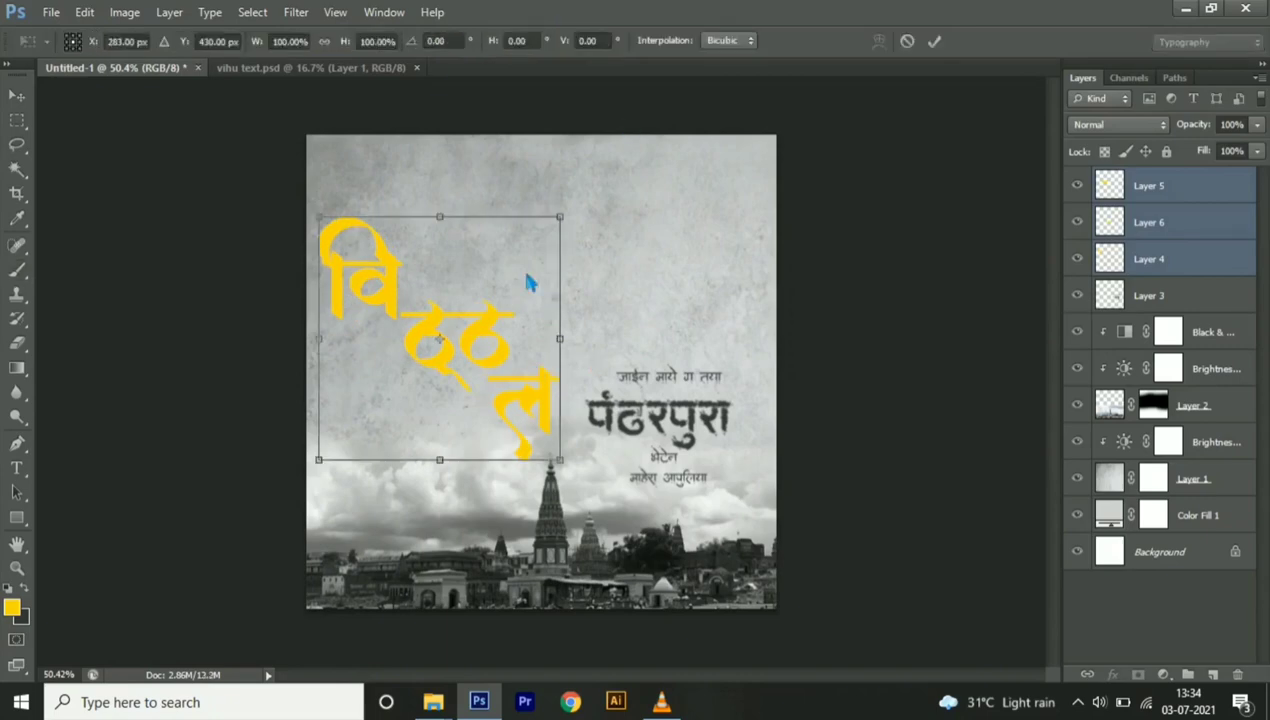
drag(566, 233, 544, 248)
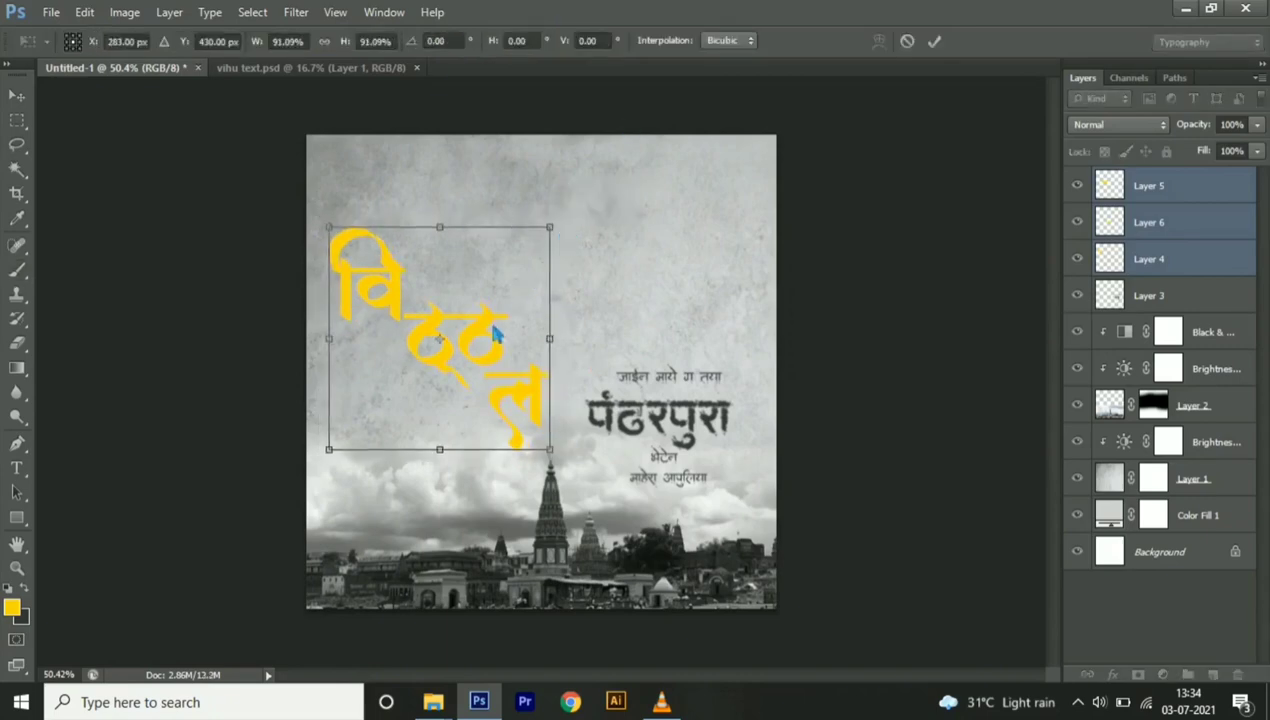
drag(490, 337, 487, 377)
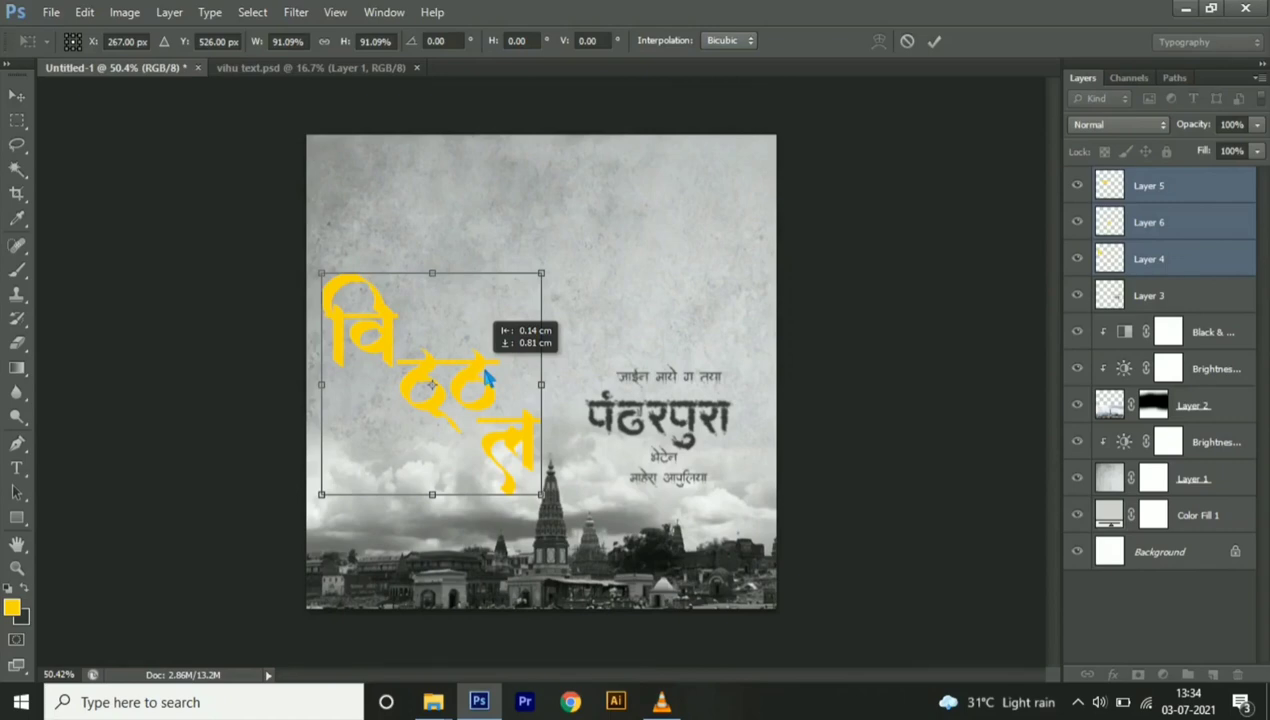
drag(487, 377, 490, 390)
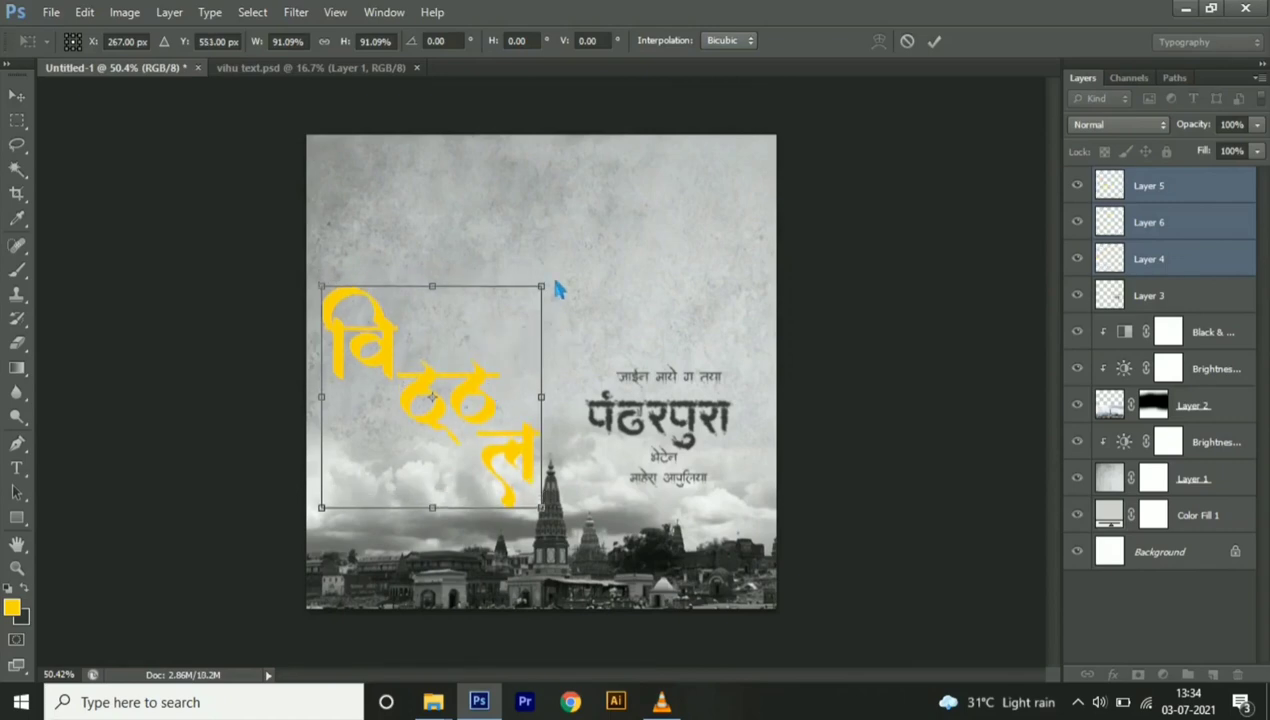
drag(548, 291, 540, 298)
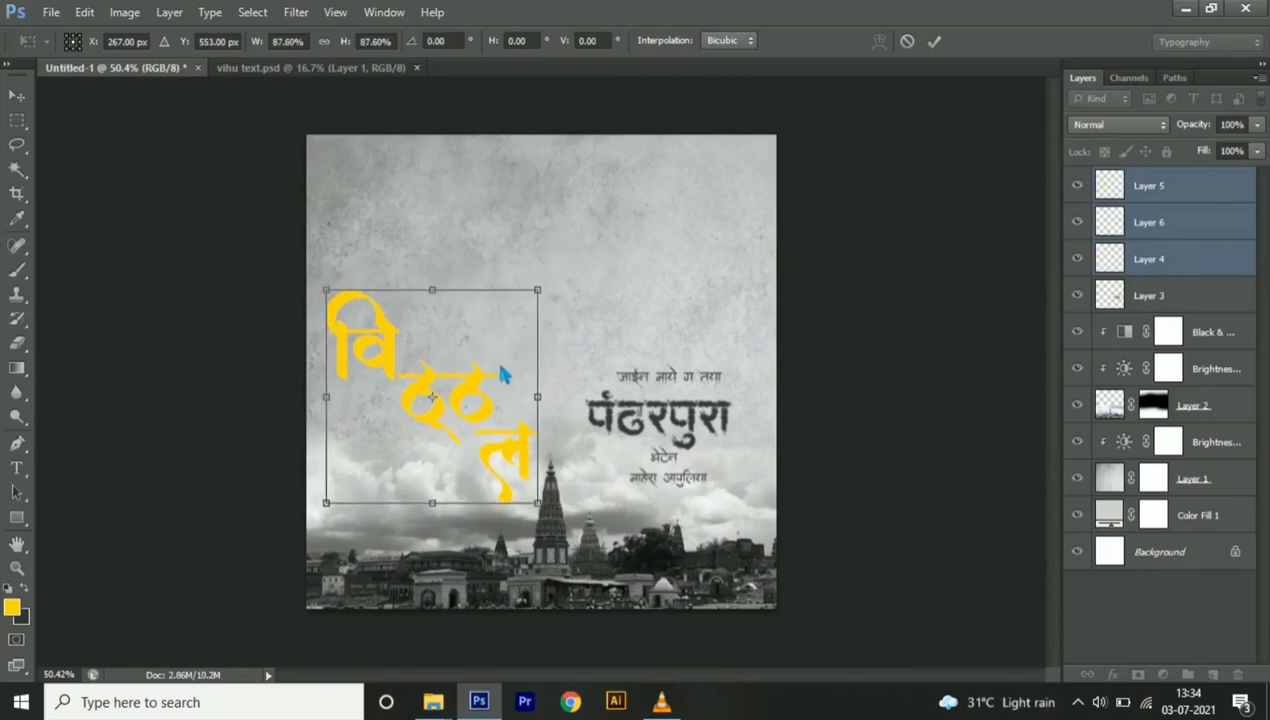
drag(499, 369, 492, 372)
key(Up)
key(Up)
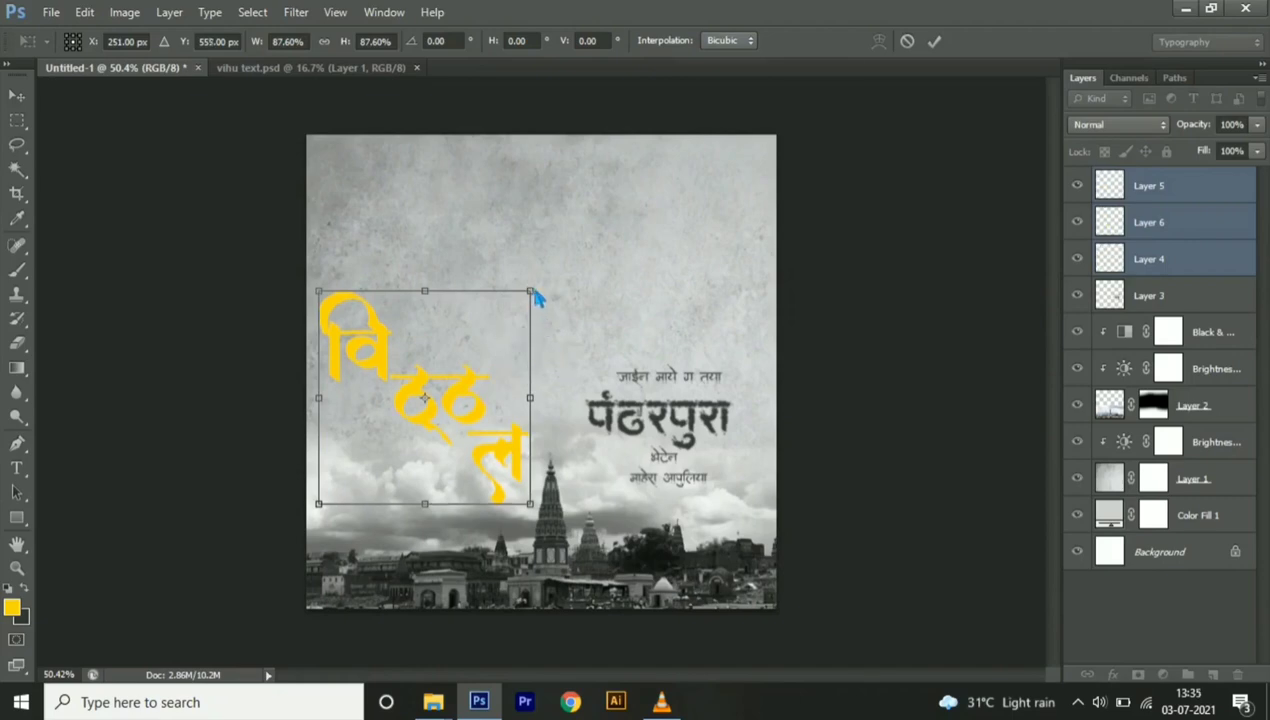
drag(531, 291, 551, 294)
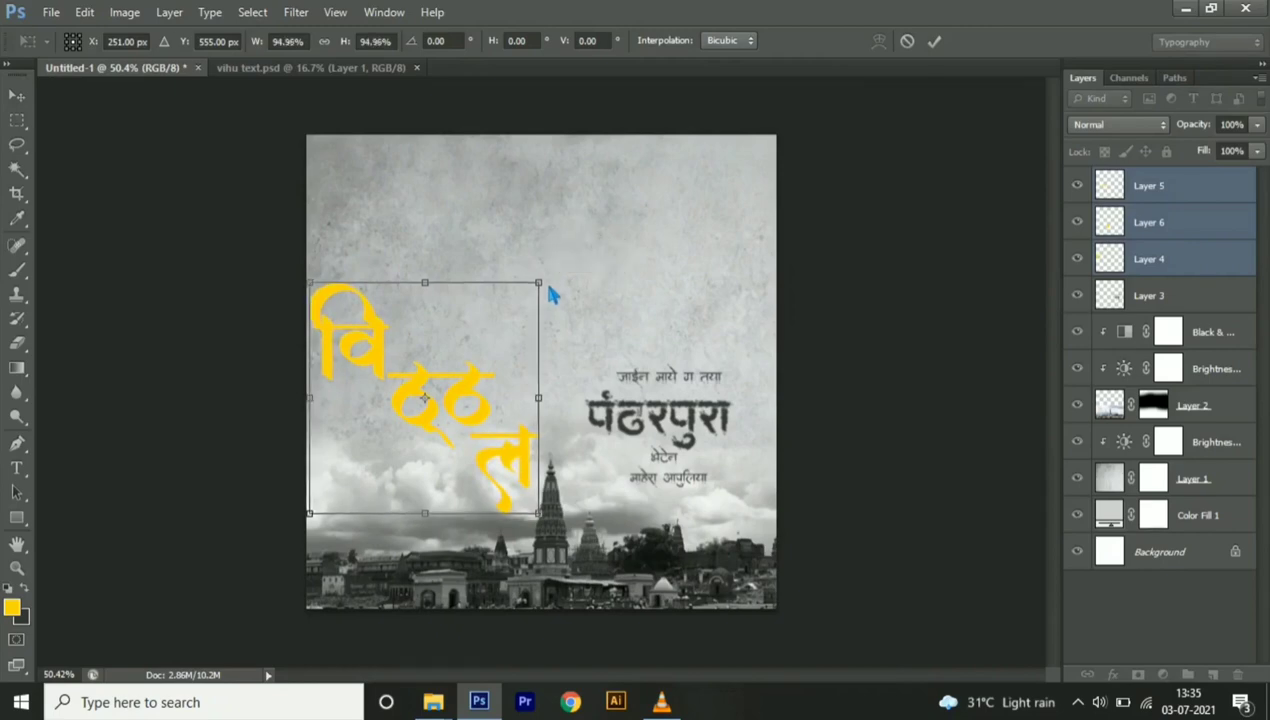
key(b)
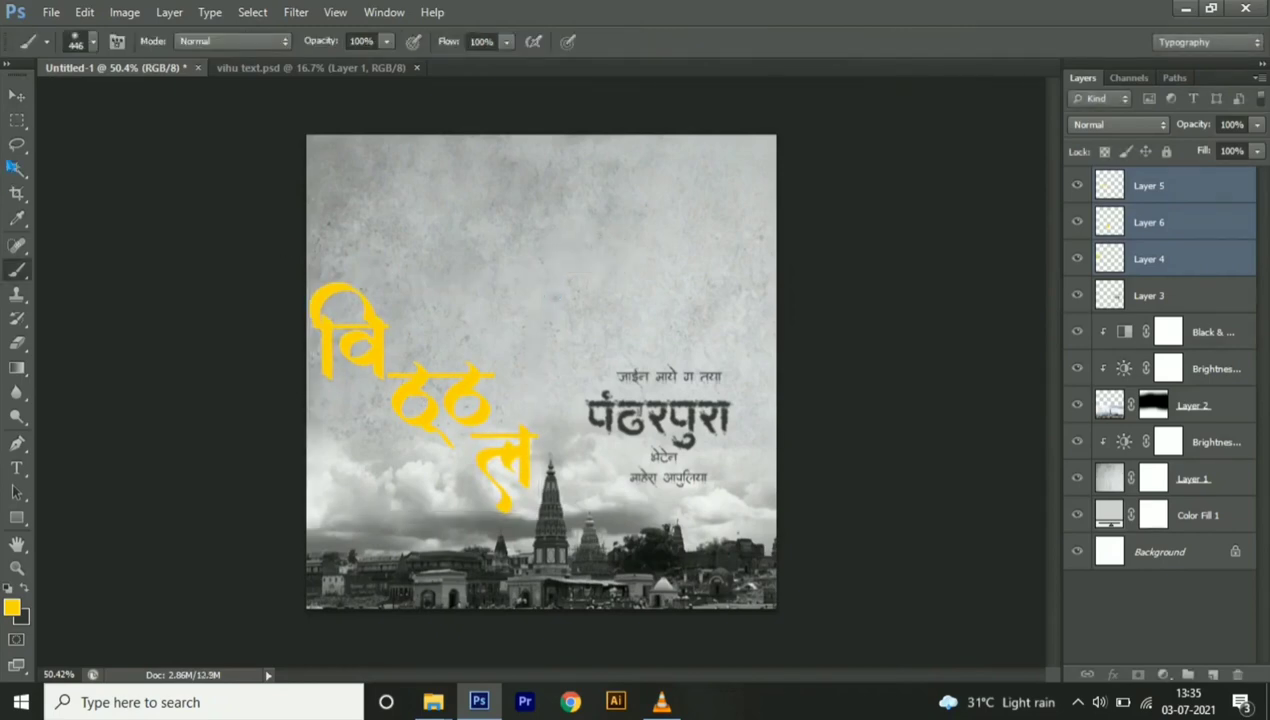
Nudge the title up a few pixels and close vihu text.psd
click(16, 101)
key(shift+Up)
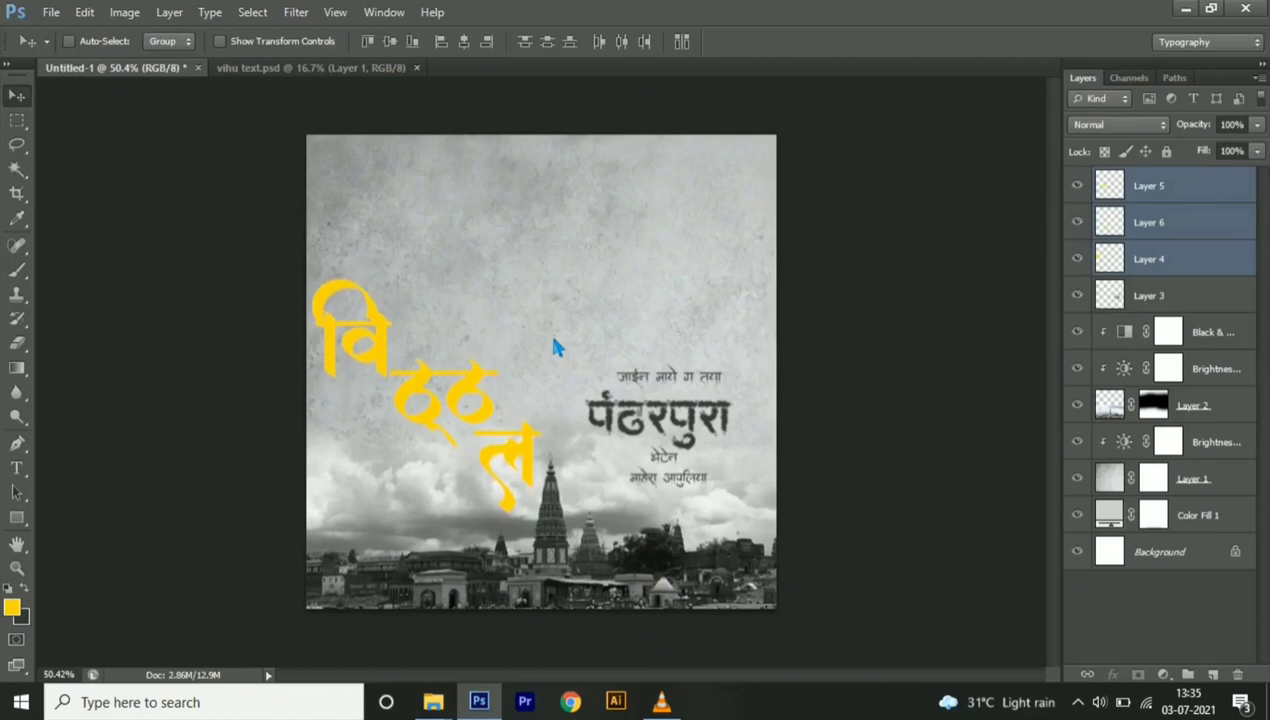
scroll(458, 498, up, 1)
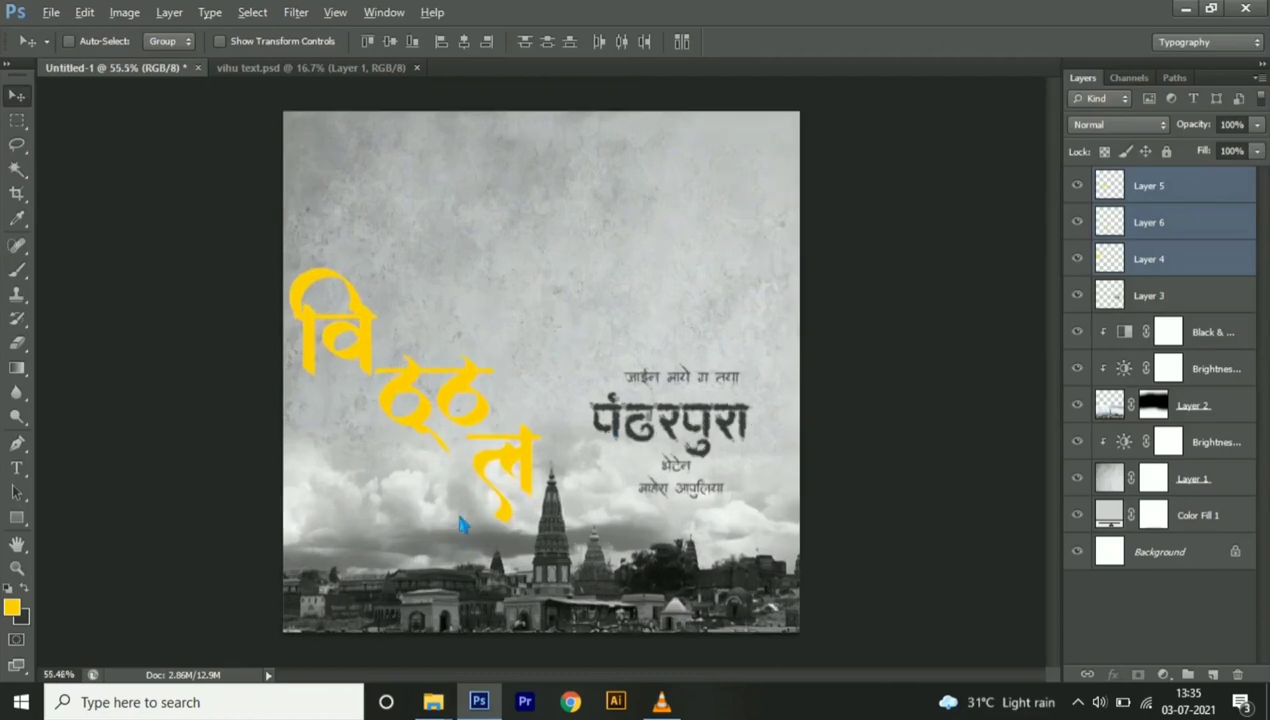
click(416, 67)
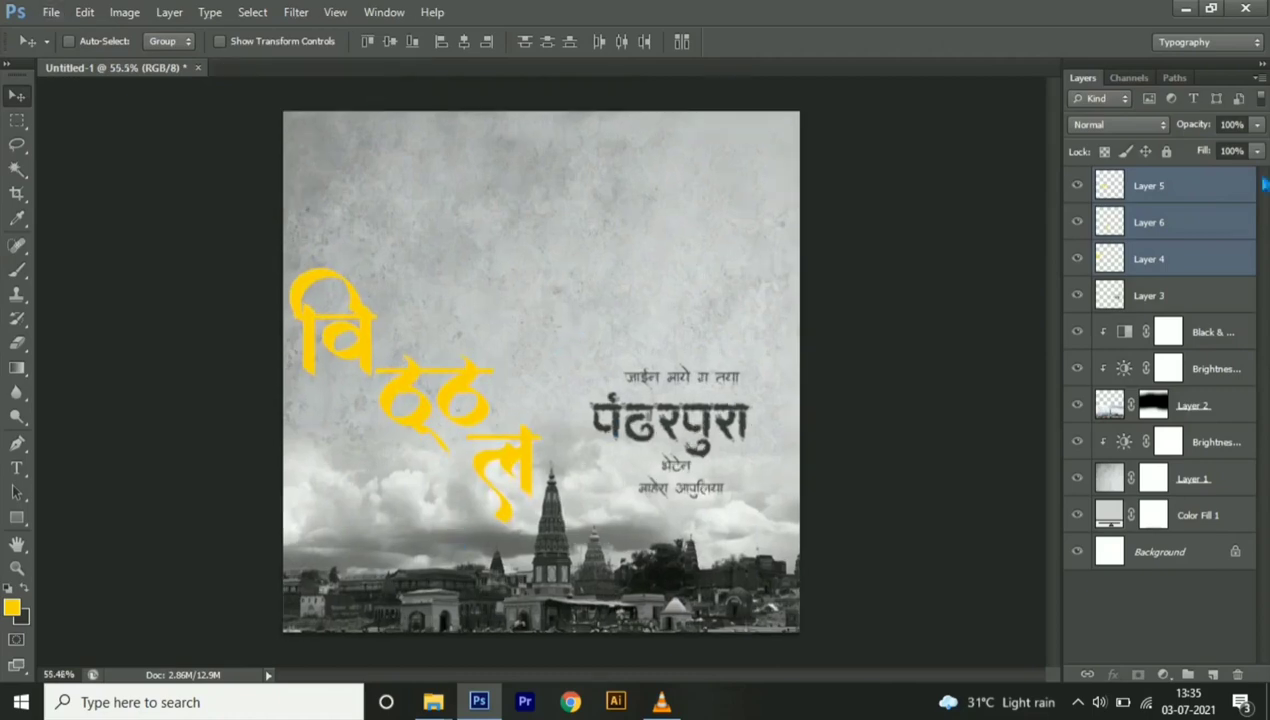
On a new layer, brush dark grey into an elliptical selection near the poster's top centre
click(1207, 186)
click(1238, 674)
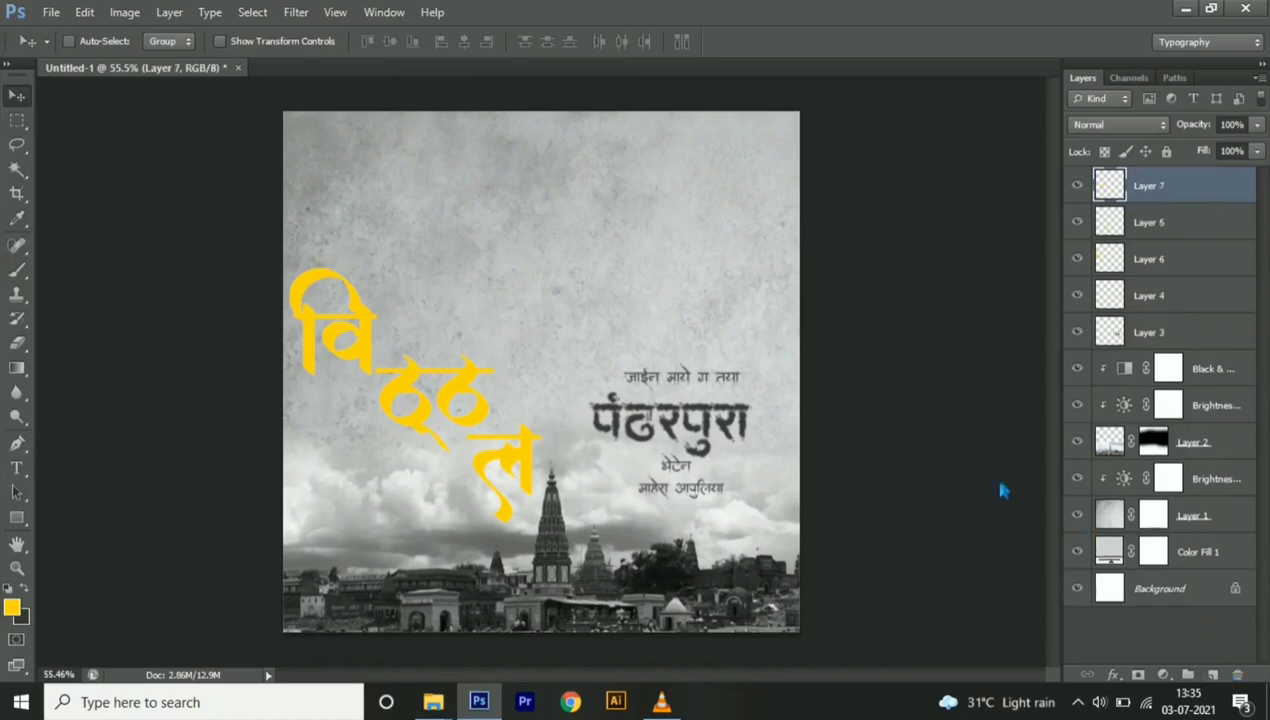
key(m)
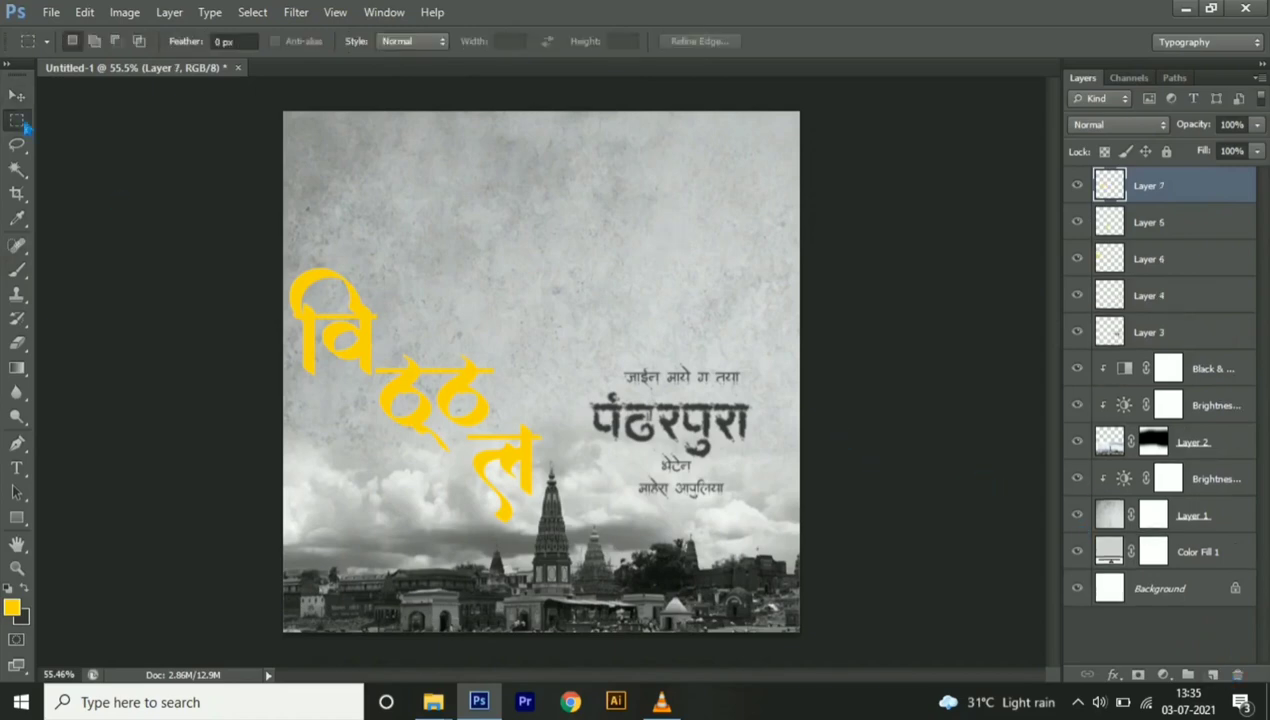
right_click(25, 124)
click(93, 136)
mouse_move(539, 197)
mouse_down()
mouse_move(615, 255)
mouse_move(679, 264)
mouse_up()
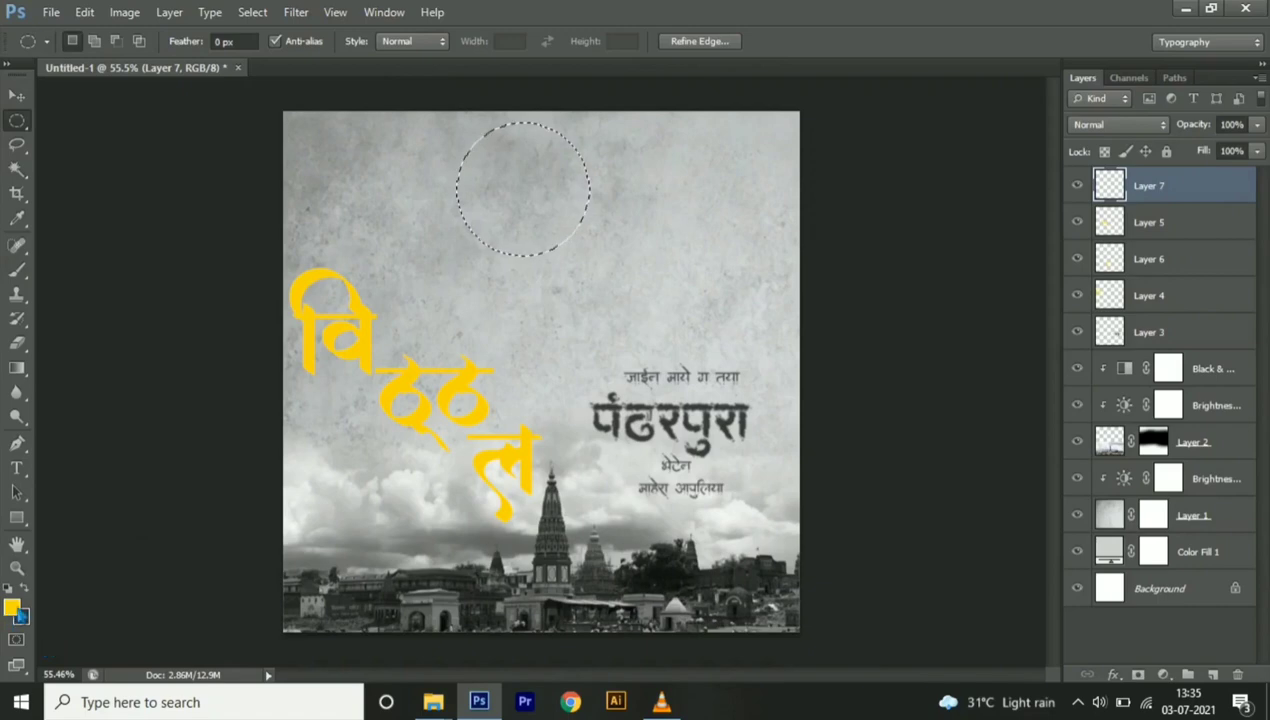
click(24, 587)
key(b)
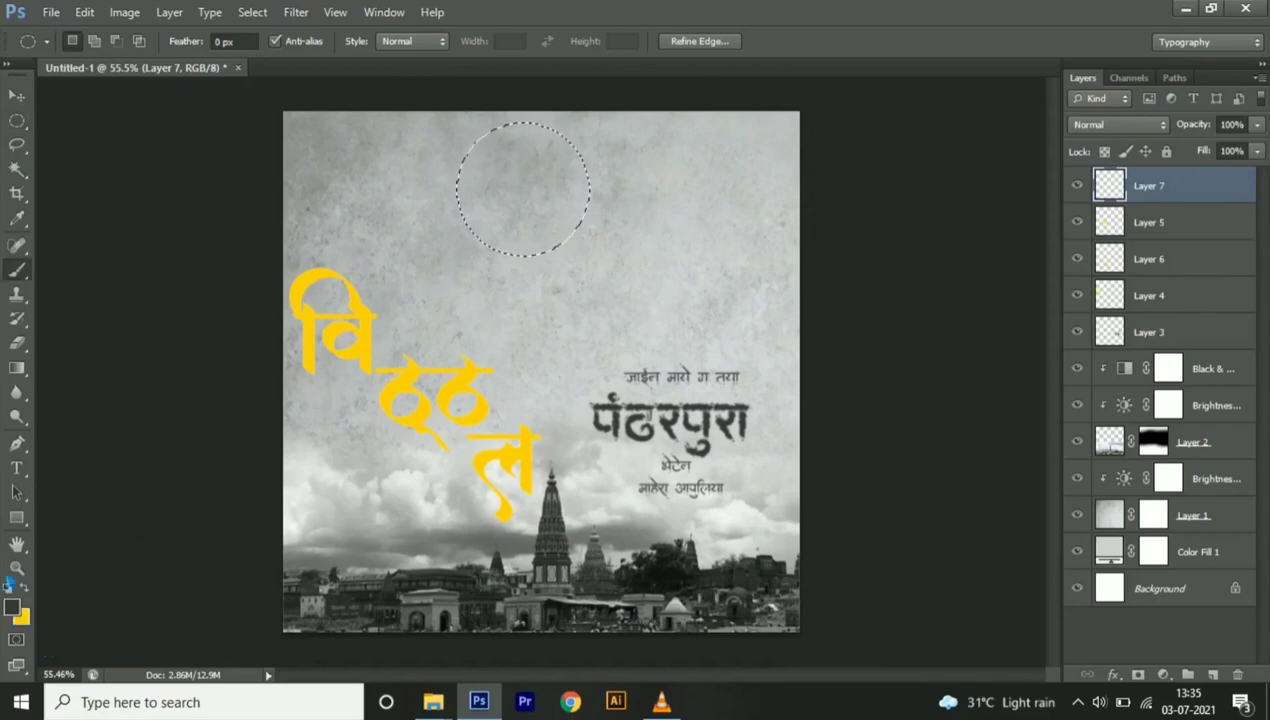
mouse_move(459, 207)
mouse_down()
mouse_move(615, 235)
mouse_move(497, 164)
mouse_up()
key(ctrl+d)
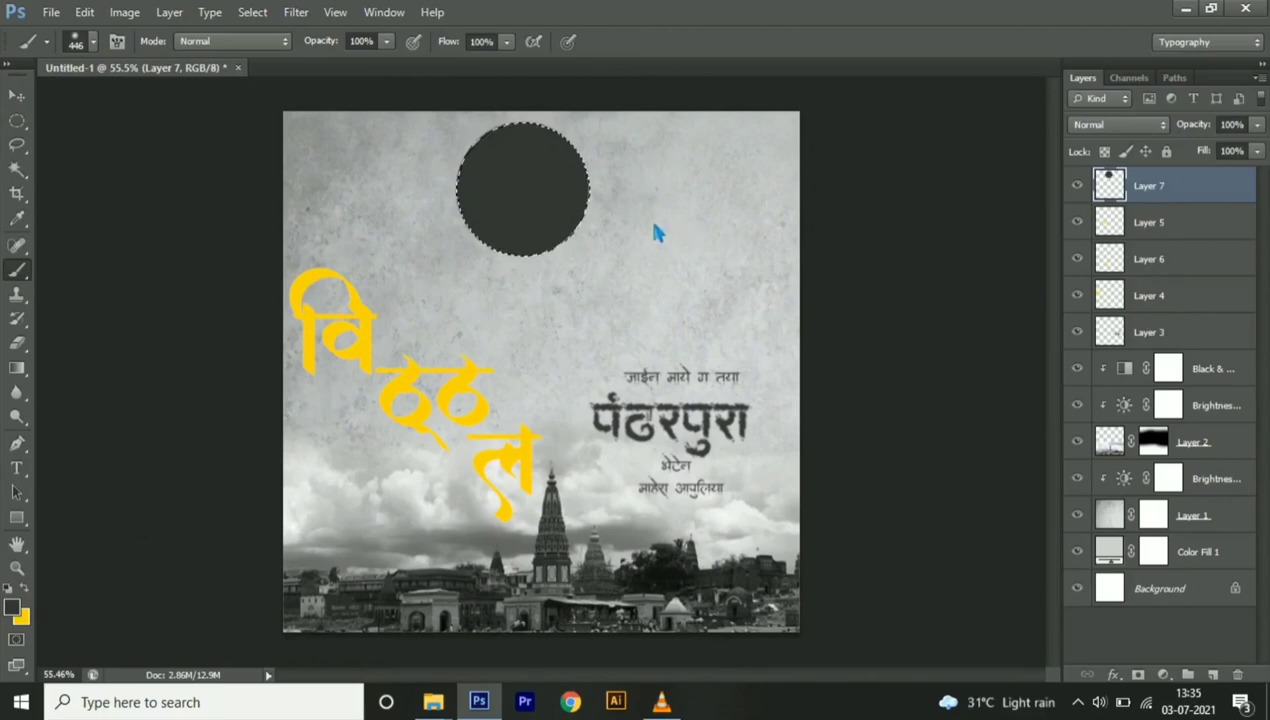
scroll(535, 290, up, 1)
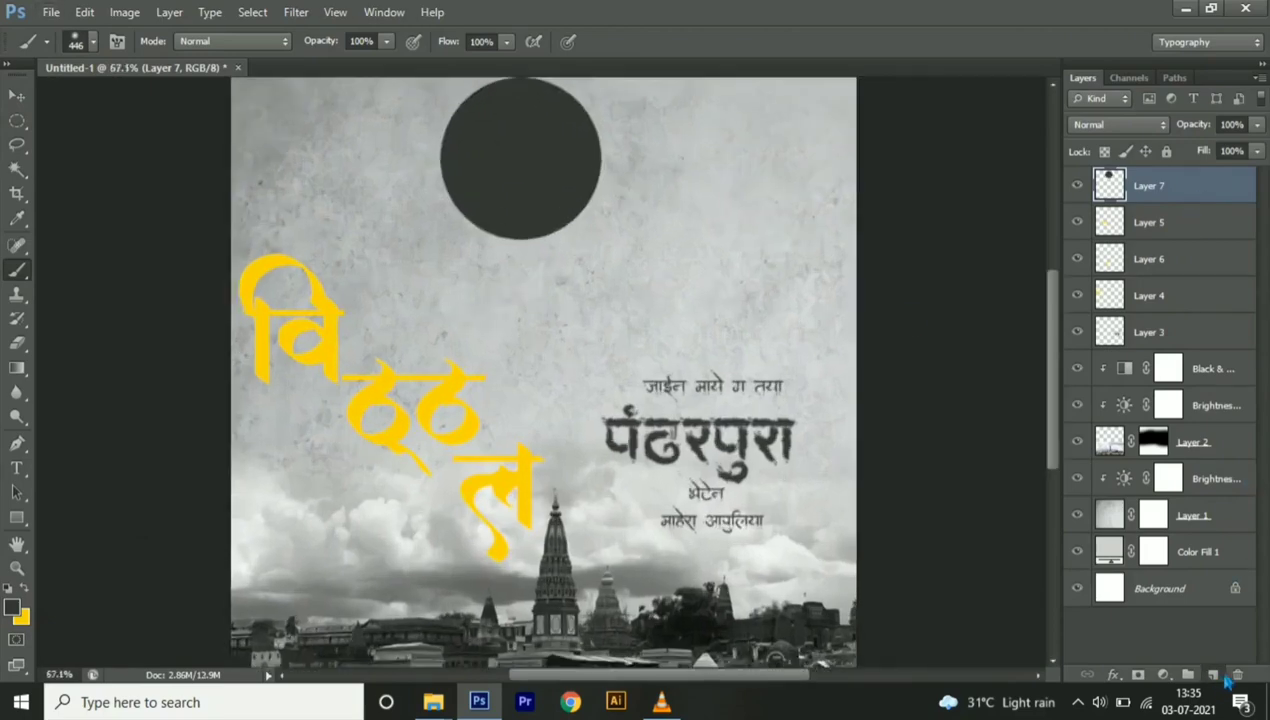
click(1212, 675)
Draw a closed Pen path from the circle's edges tapering down to a point
key(p)
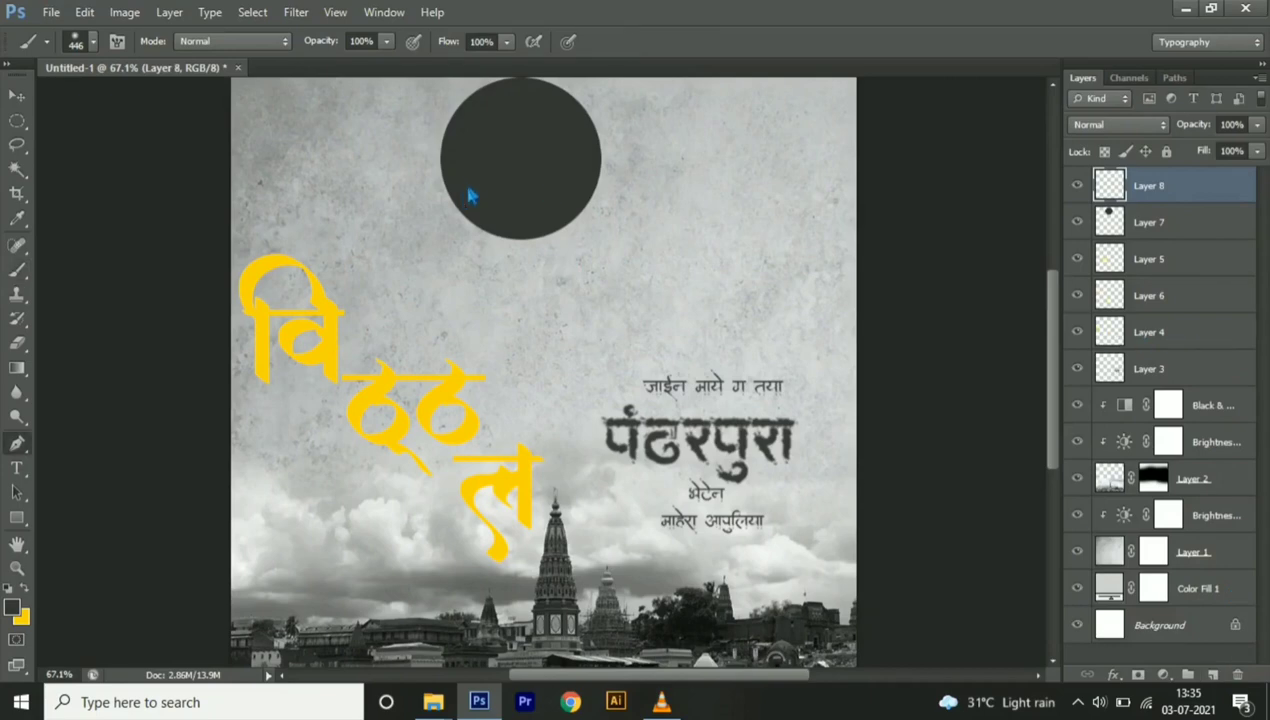
scroll(468, 194, up, 3)
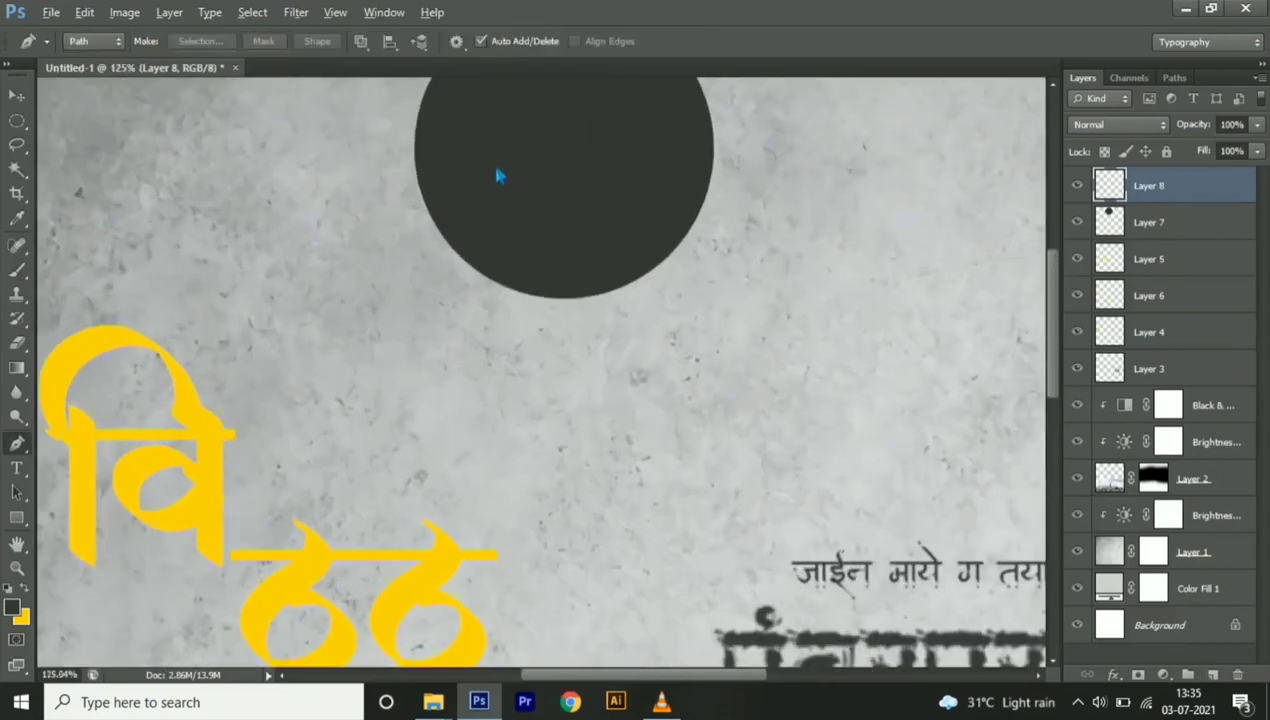
click(421, 160)
mouse_move(555, 531)
mouse_down()
mouse_move(553, 660)
mouse_move(565, 383)
mouse_up()
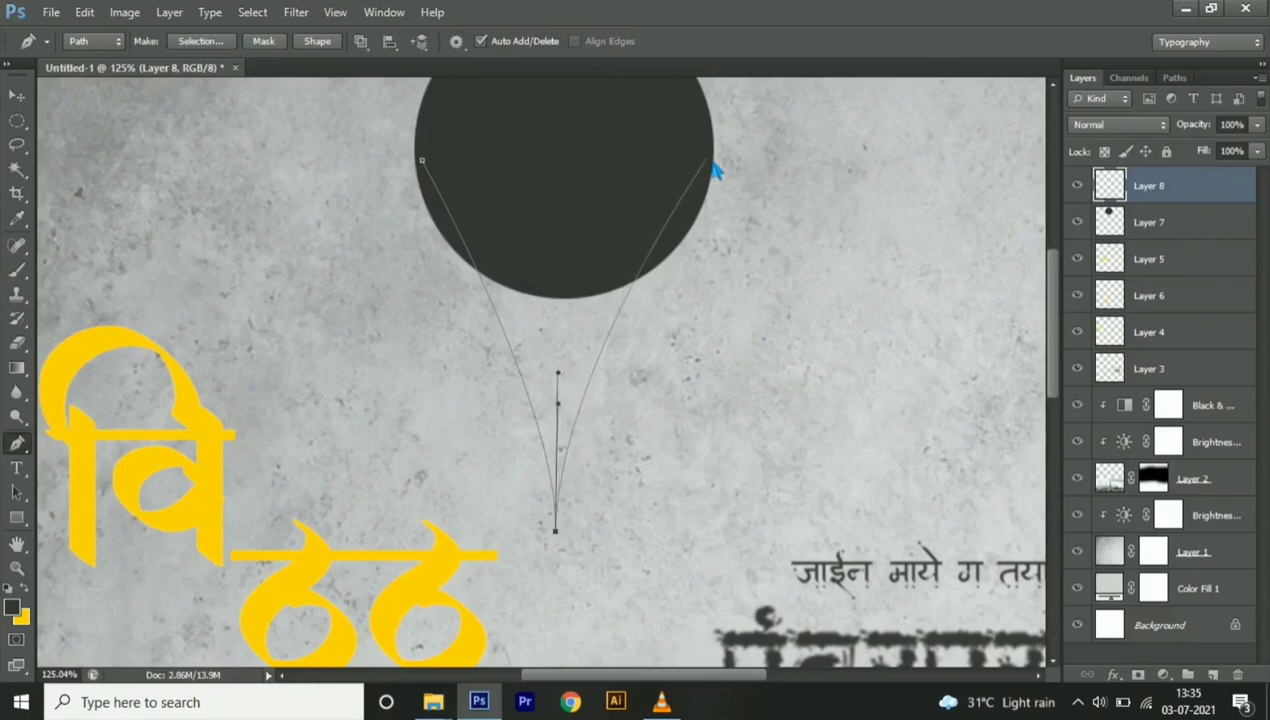
mouse_move(706, 157)
mouse_down()
mouse_move(718, 148)
mouse_move(604, 120)
mouse_up()
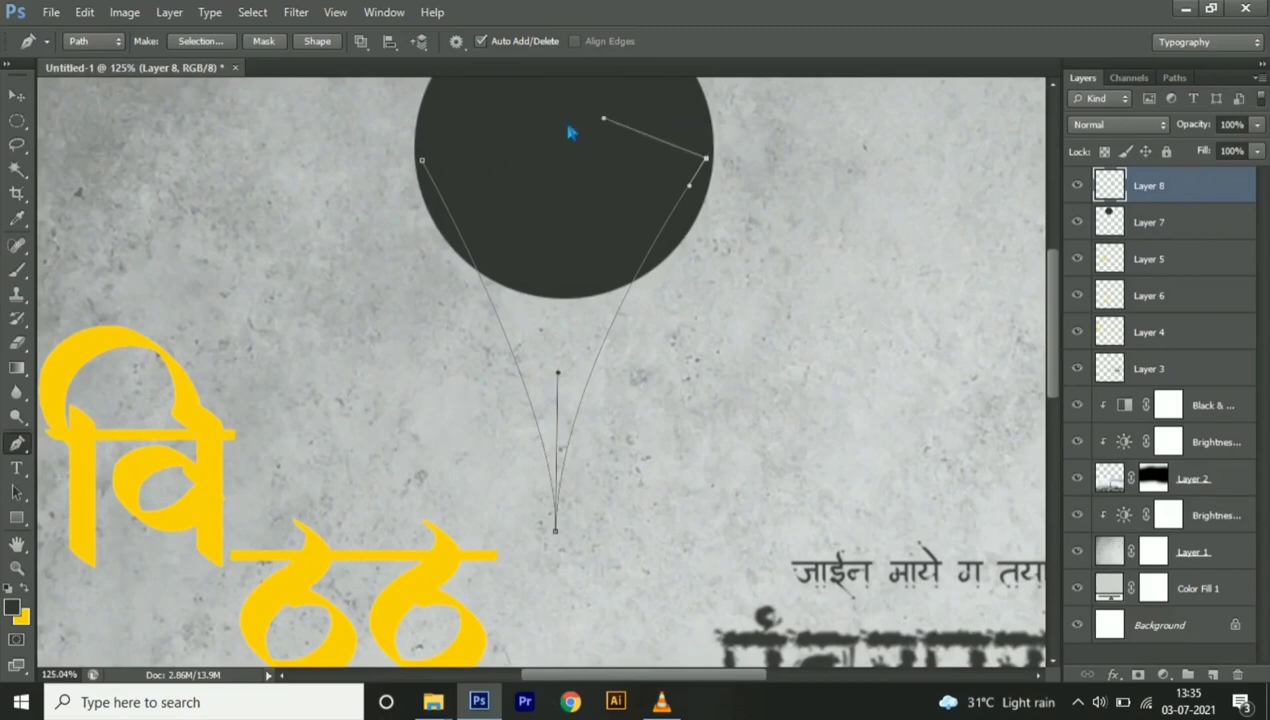
click(422, 161)
scroll(605, 290, down, 4)
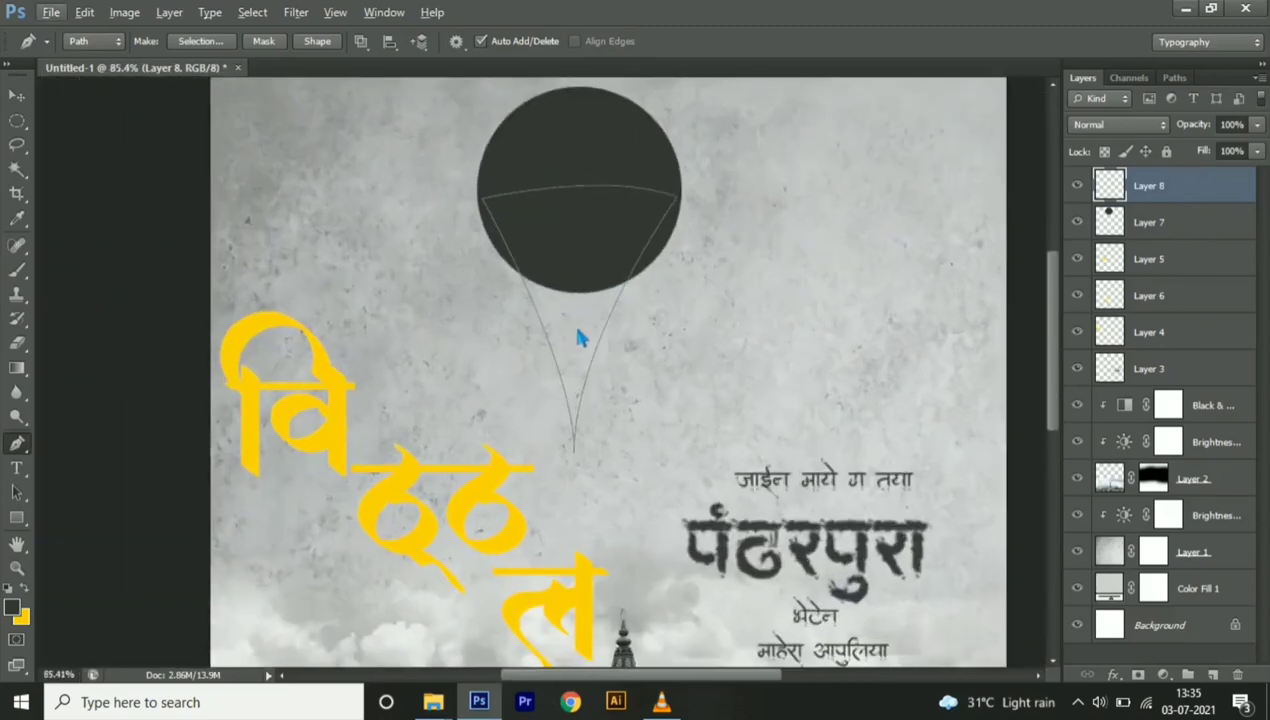
Convert the path to a selection and paint it dark grey as the pin's tail
ctrl+click(1118, 197)
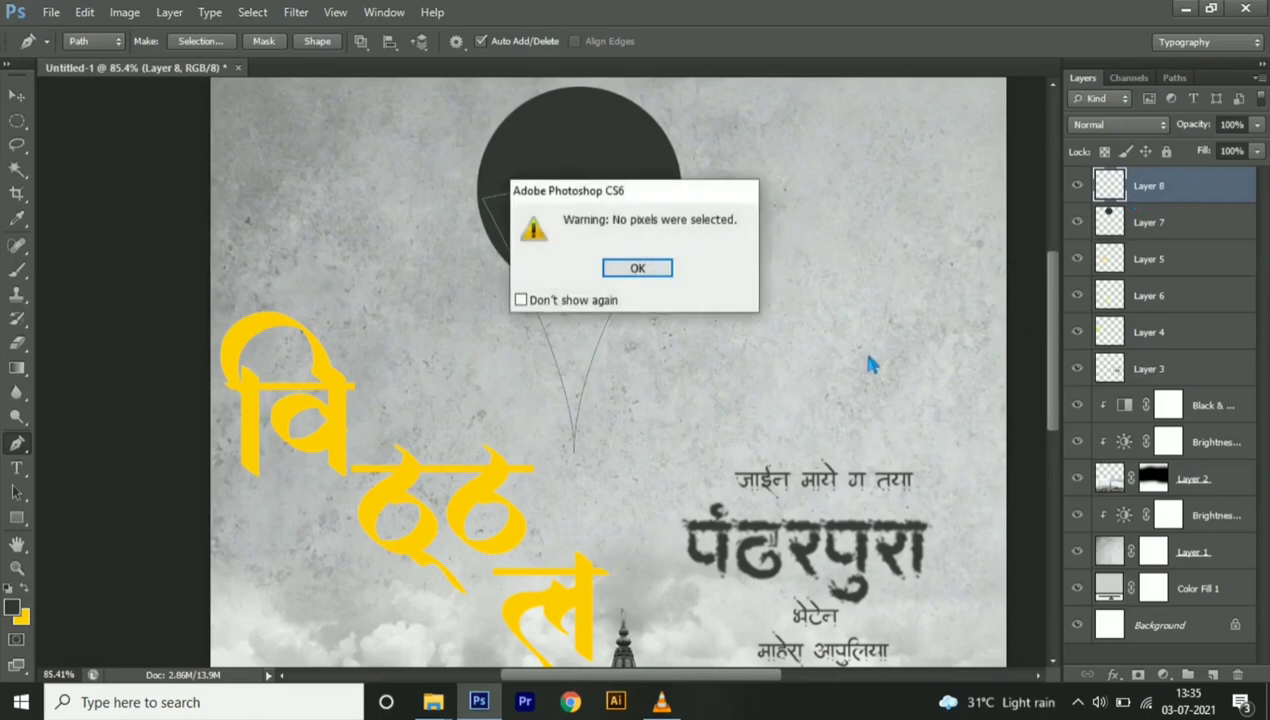
click(637, 267)
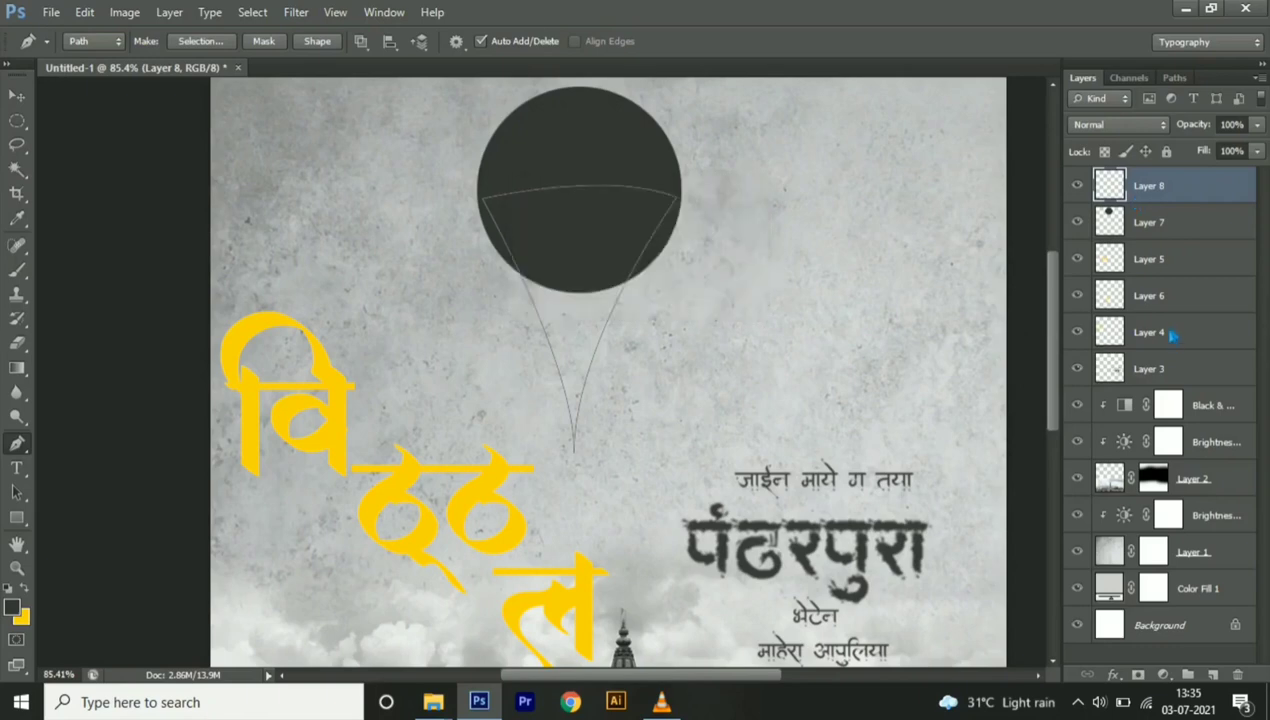
key(ctrl+Return)
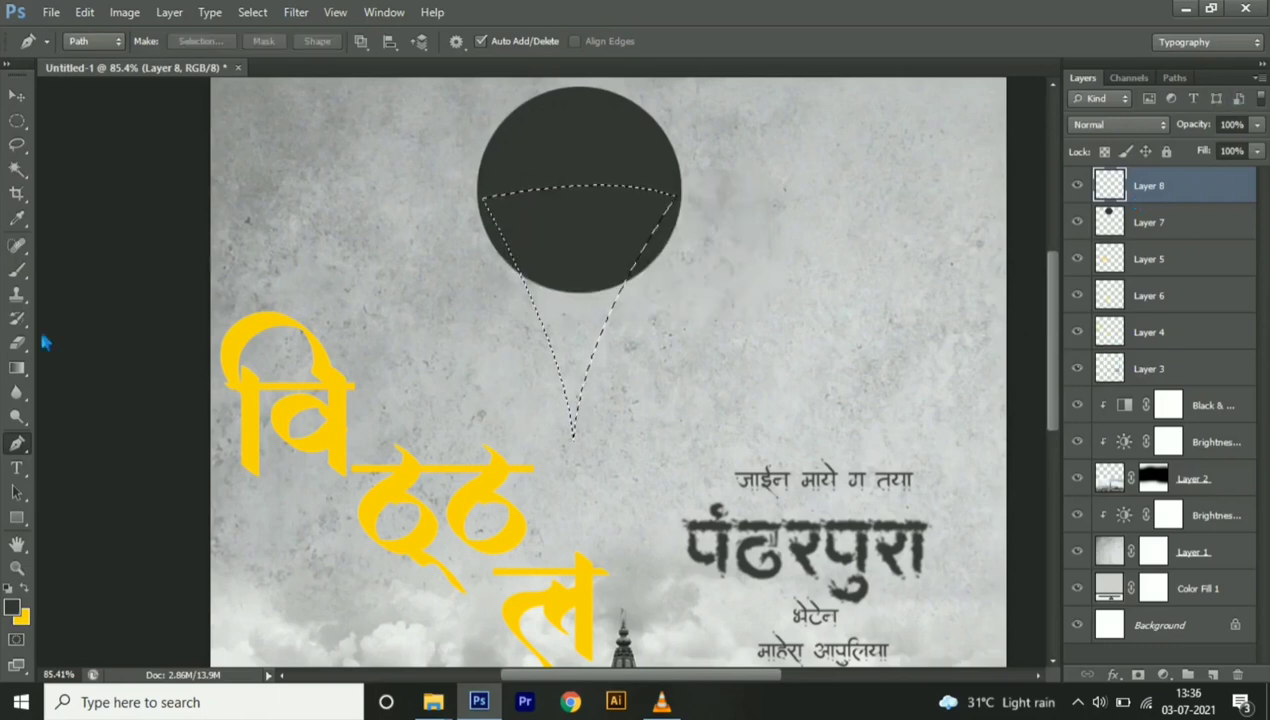
click(17, 270)
click(125, 281)
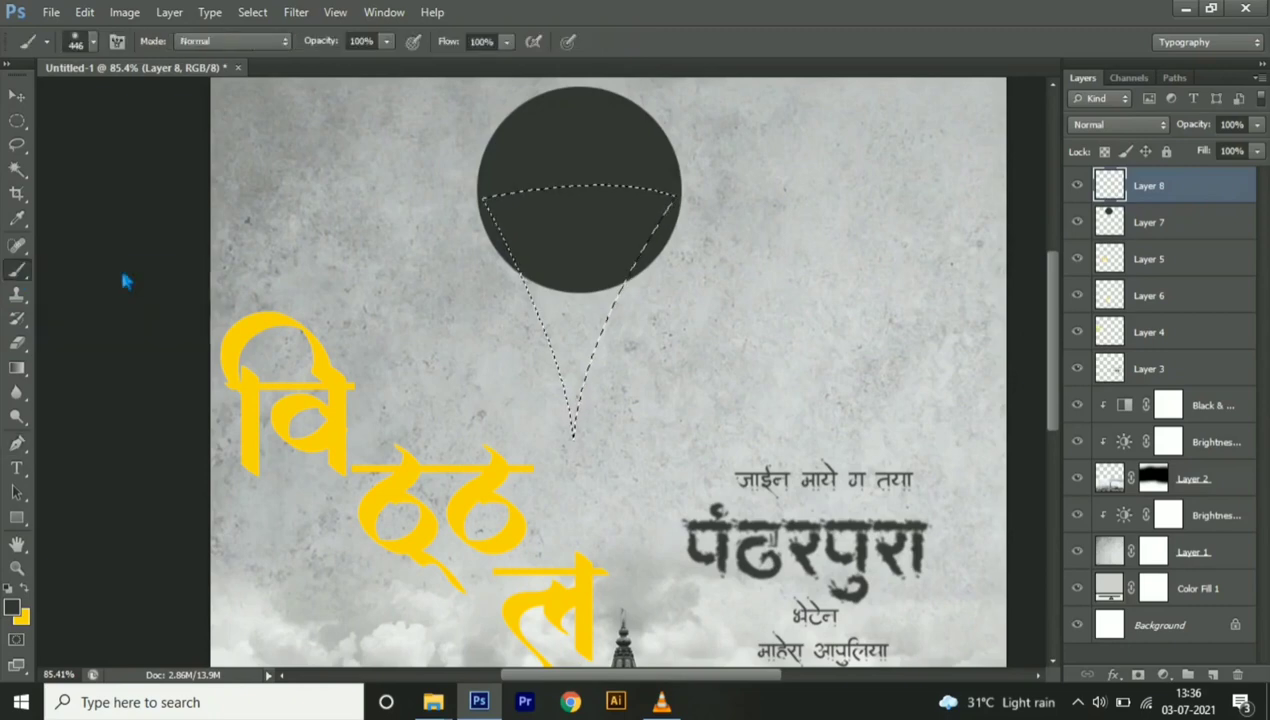
mouse_move(490, 283)
mouse_down()
mouse_move(499, 278)
mouse_move(581, 405)
mouse_move(567, 197)
mouse_up()
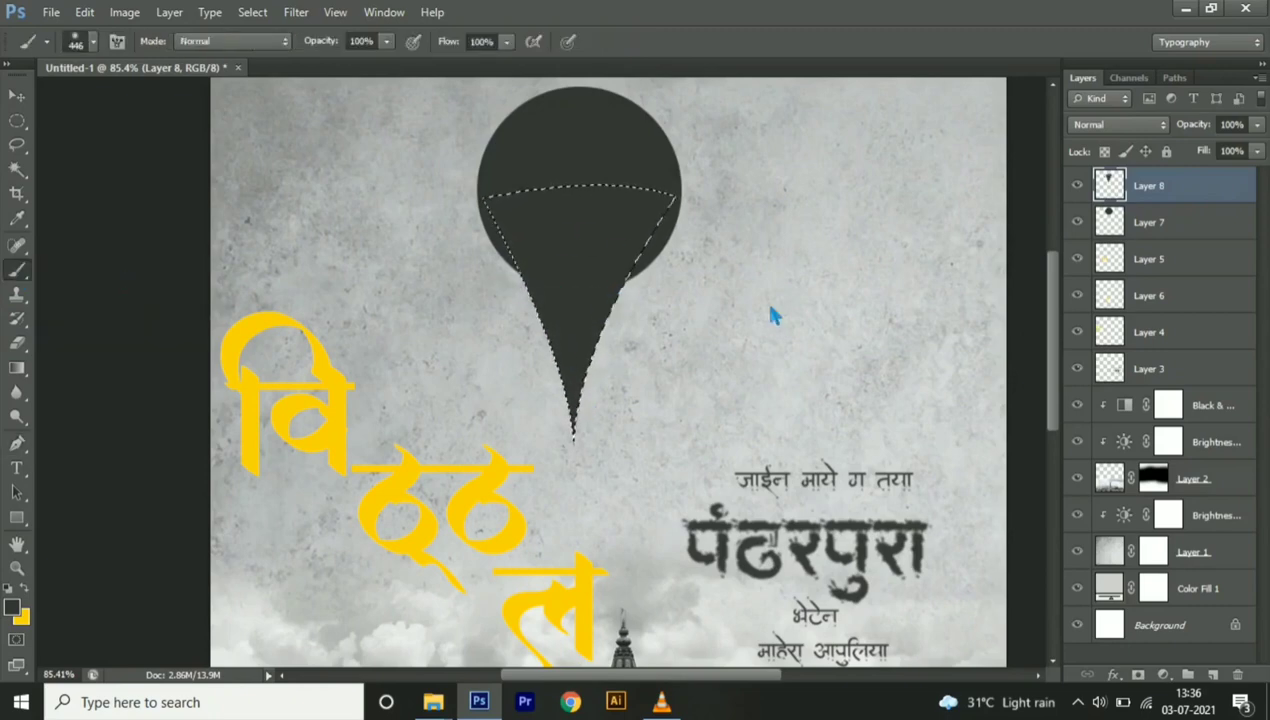
key(ctrl+d)
Scale the circle and tail layers together to about 92% and nudge the pin into place
key(v)
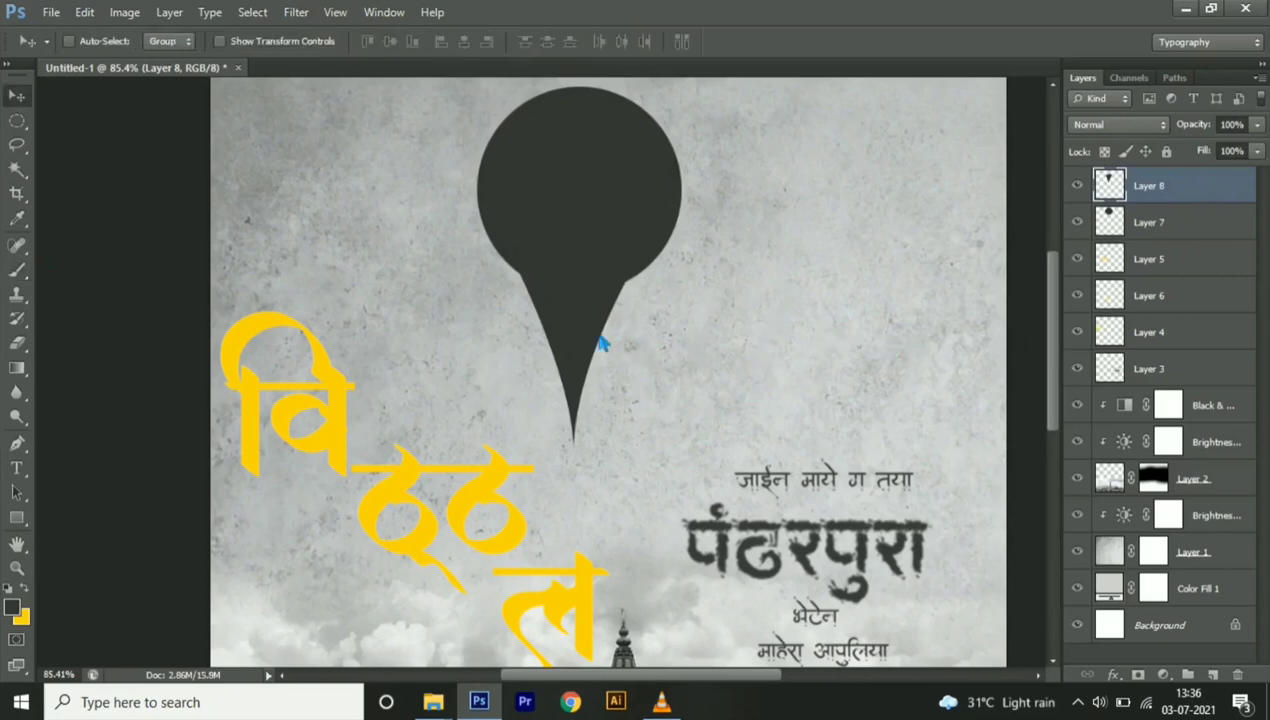
drag(578, 341, 581, 357)
scroll(690, 427, down, 2)
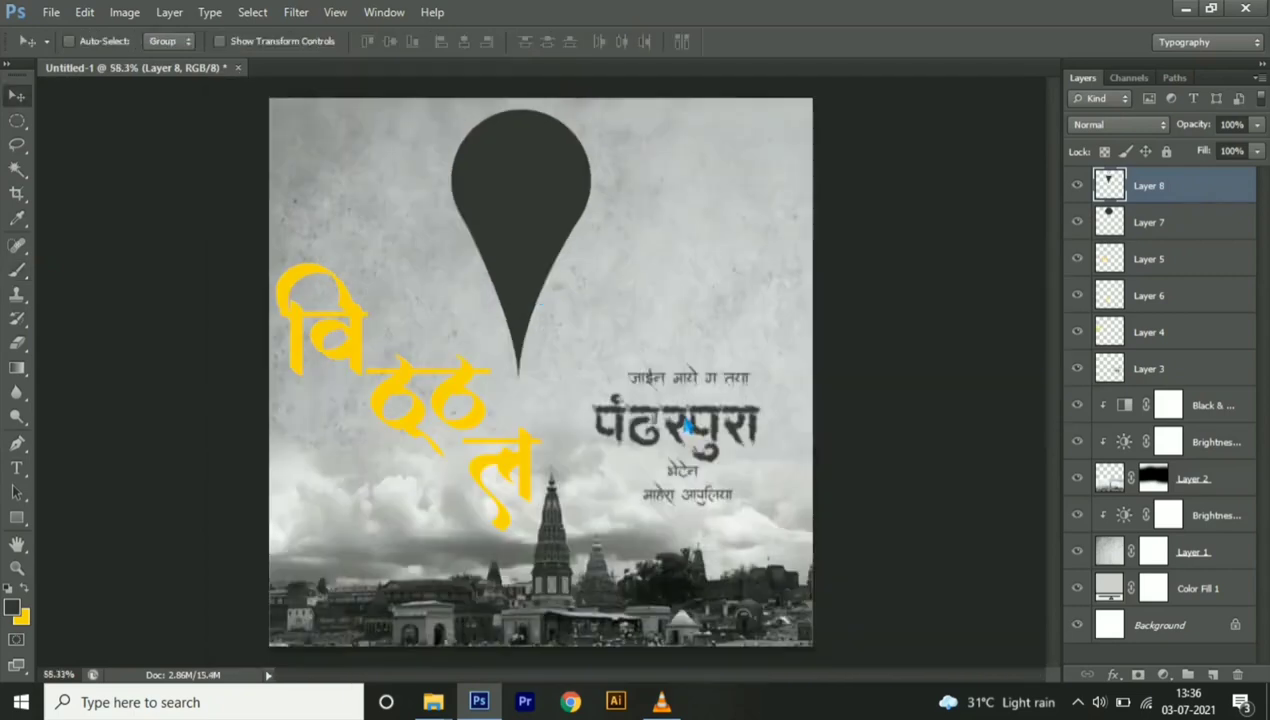
shift+click(1148, 225)
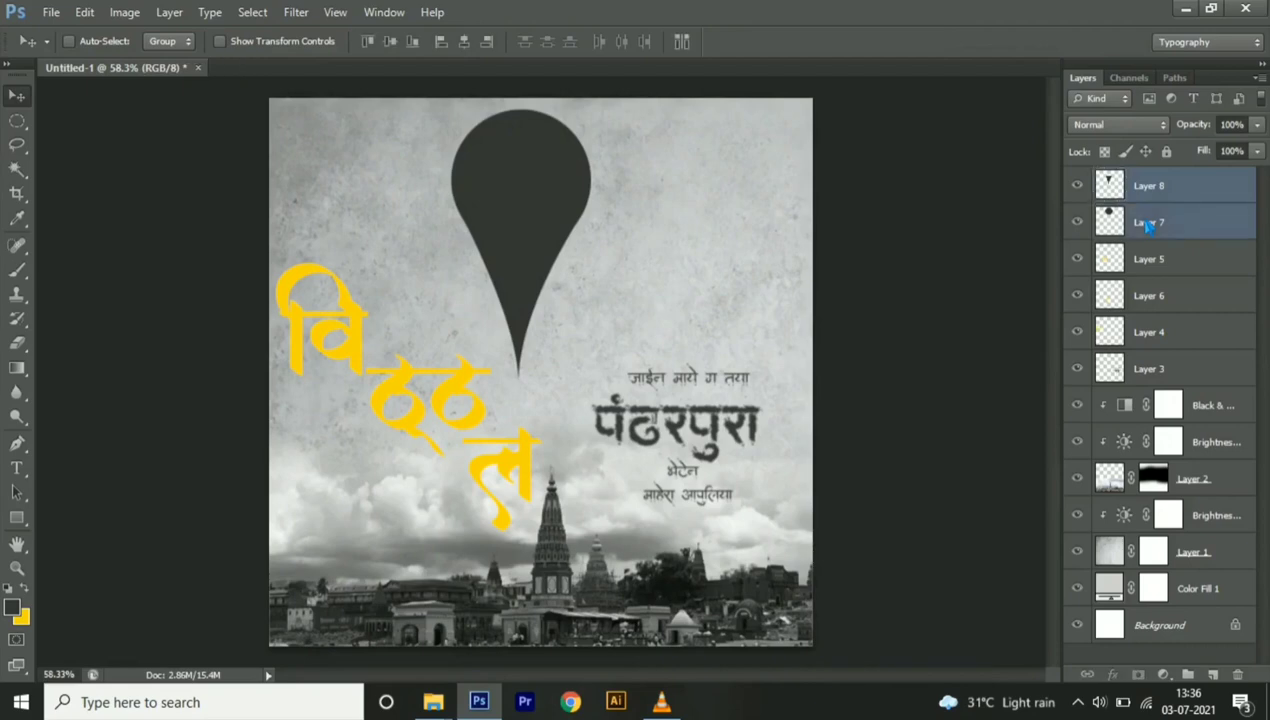
key(ctrl+t)
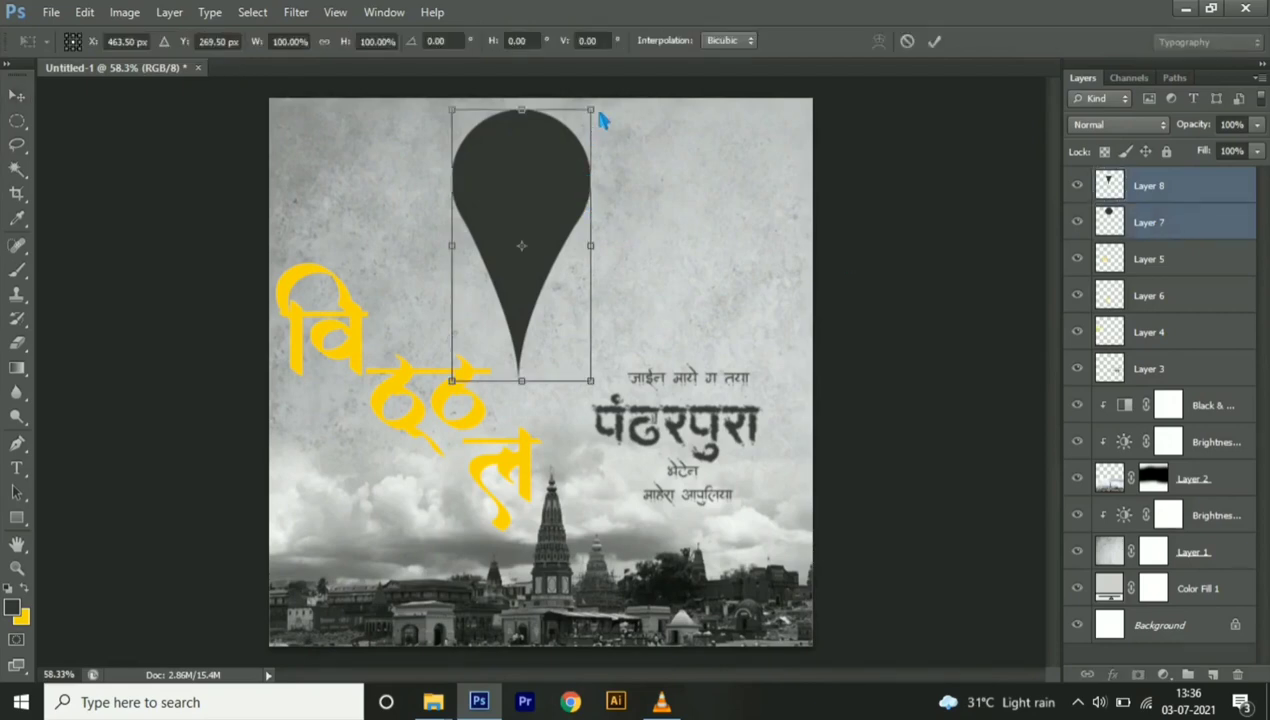
mouse_move(600, 120)
mouse_down()
mouse_move(559, 176)
mouse_move(567, 233)
mouse_move(546, 231)
mouse_up()
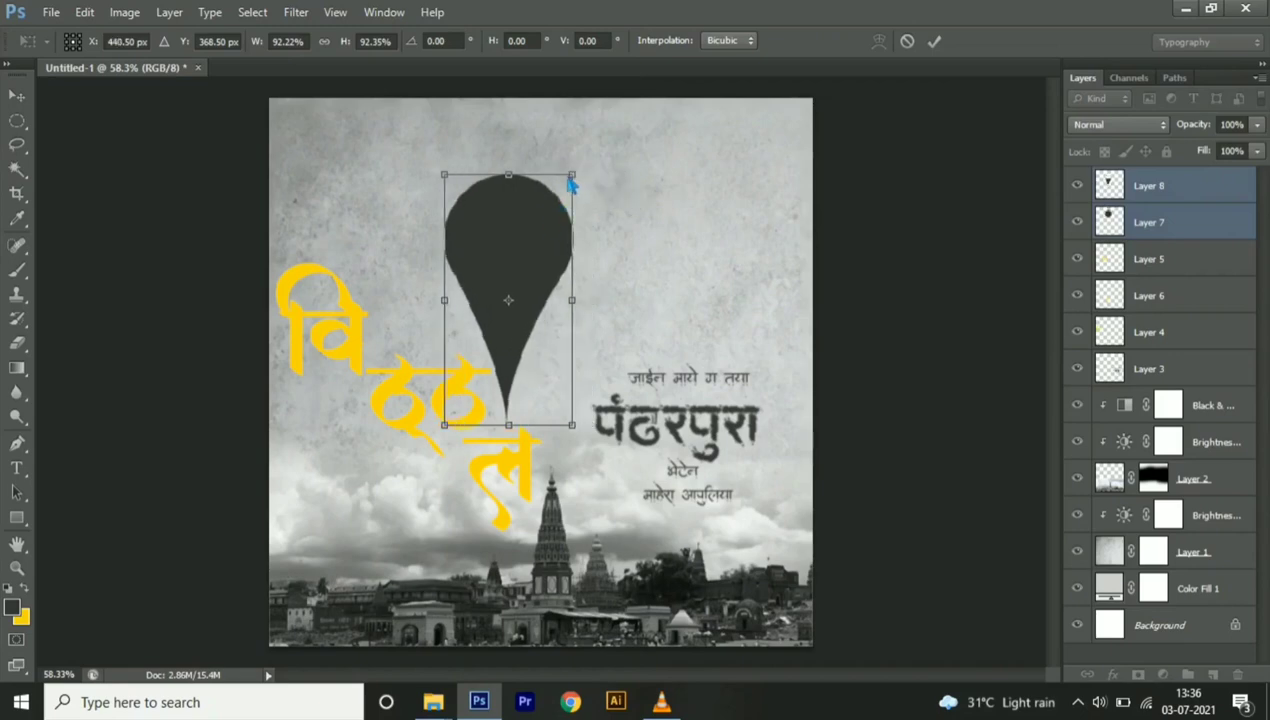
key(Return)
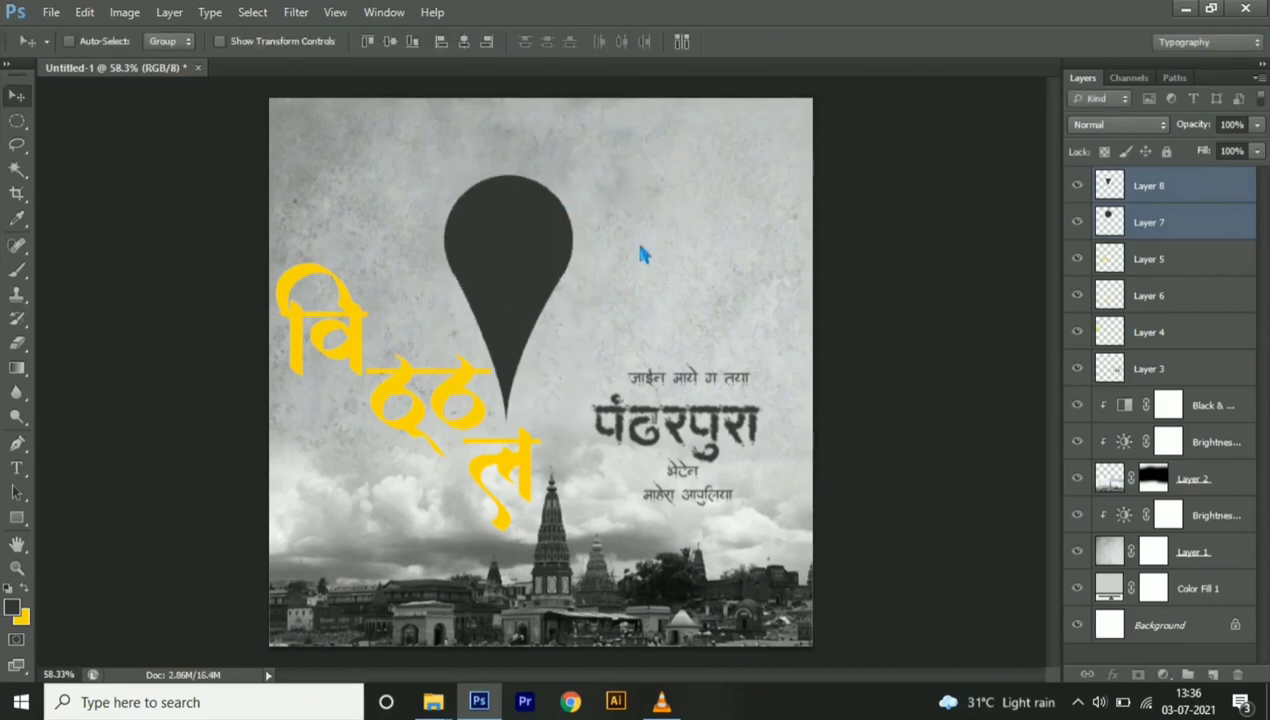
key(Right)
key(Right)
key(Right)
key(Down)
key(Down)
key(Down)
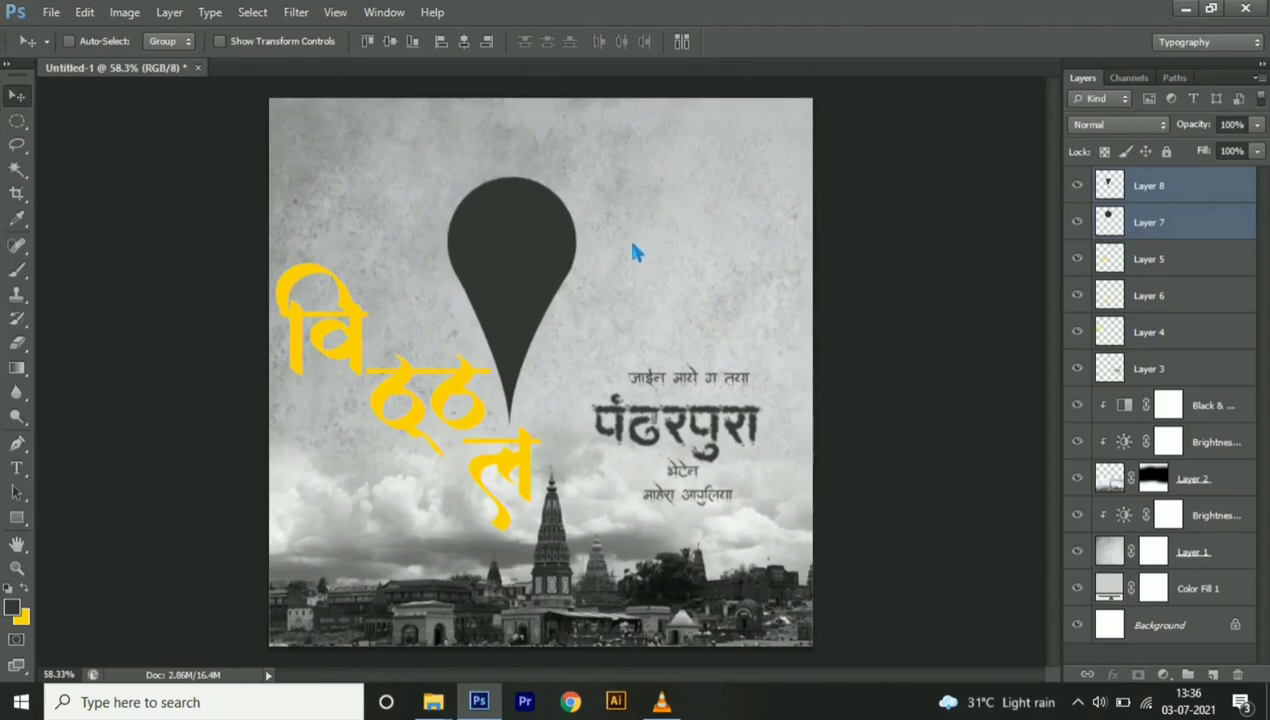
key(Down)
key(Down)
key(Down)
key(Down)
key(Down)
key(Down)
key(Down)
key(Down)
key(Down)
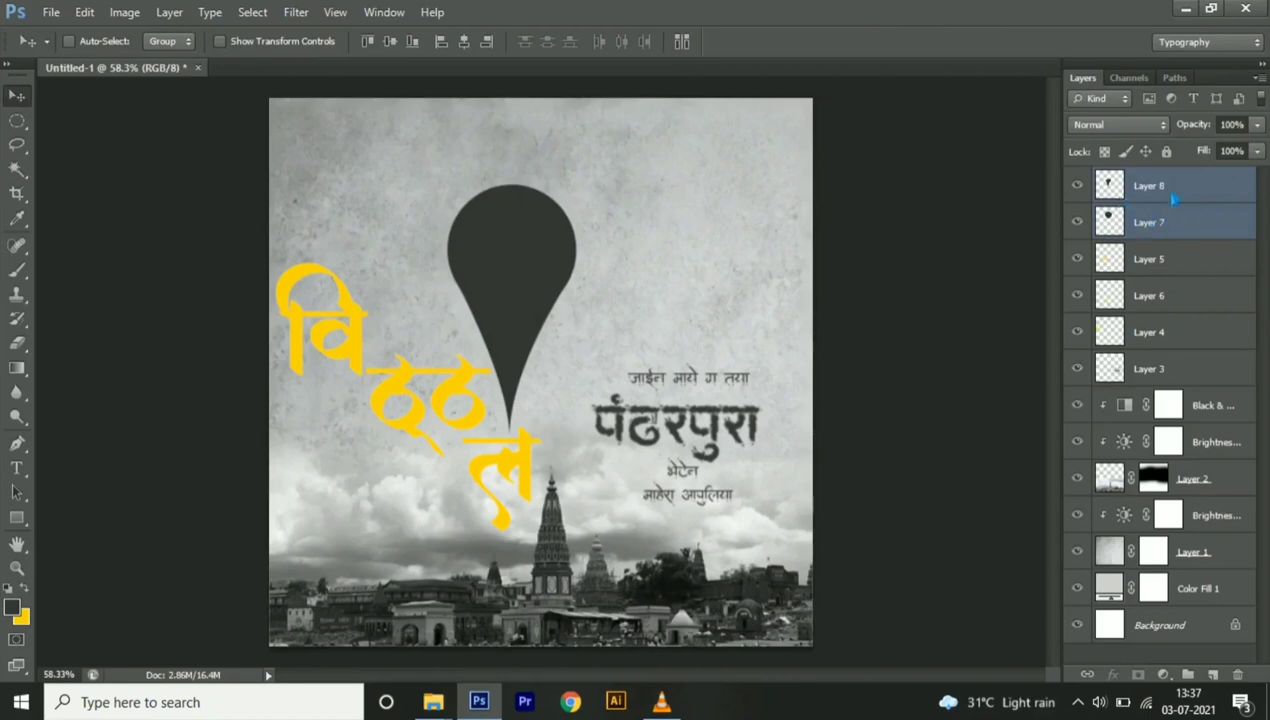
Merge the circle and tail into one layer and load the pin outline as a selection
right_click(1175, 200)
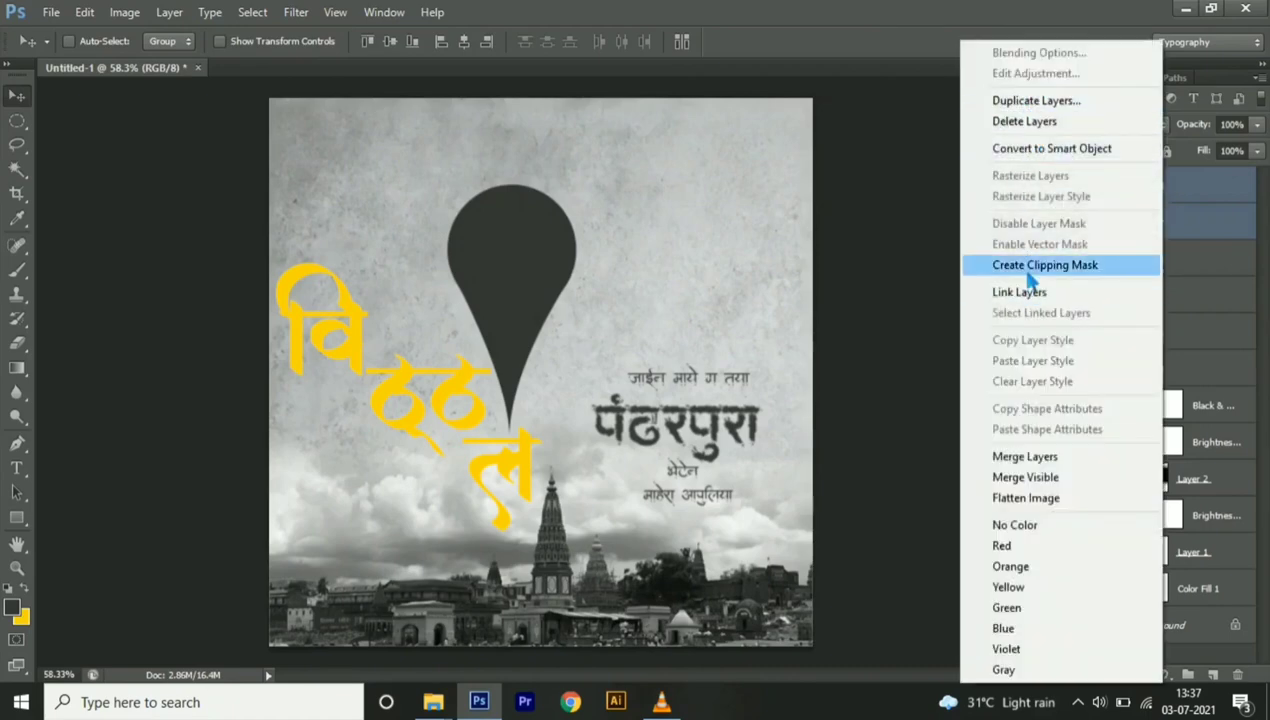
click(1093, 462)
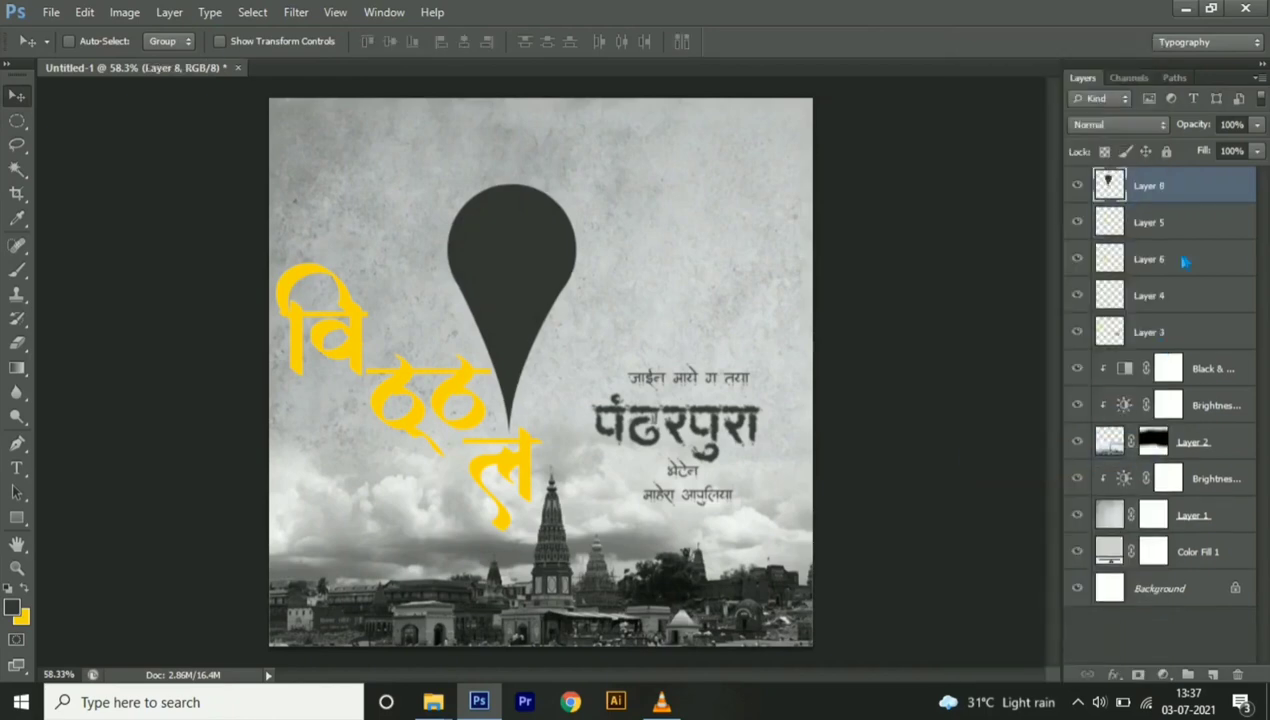
ctrl+click(1108, 185)
key(b)
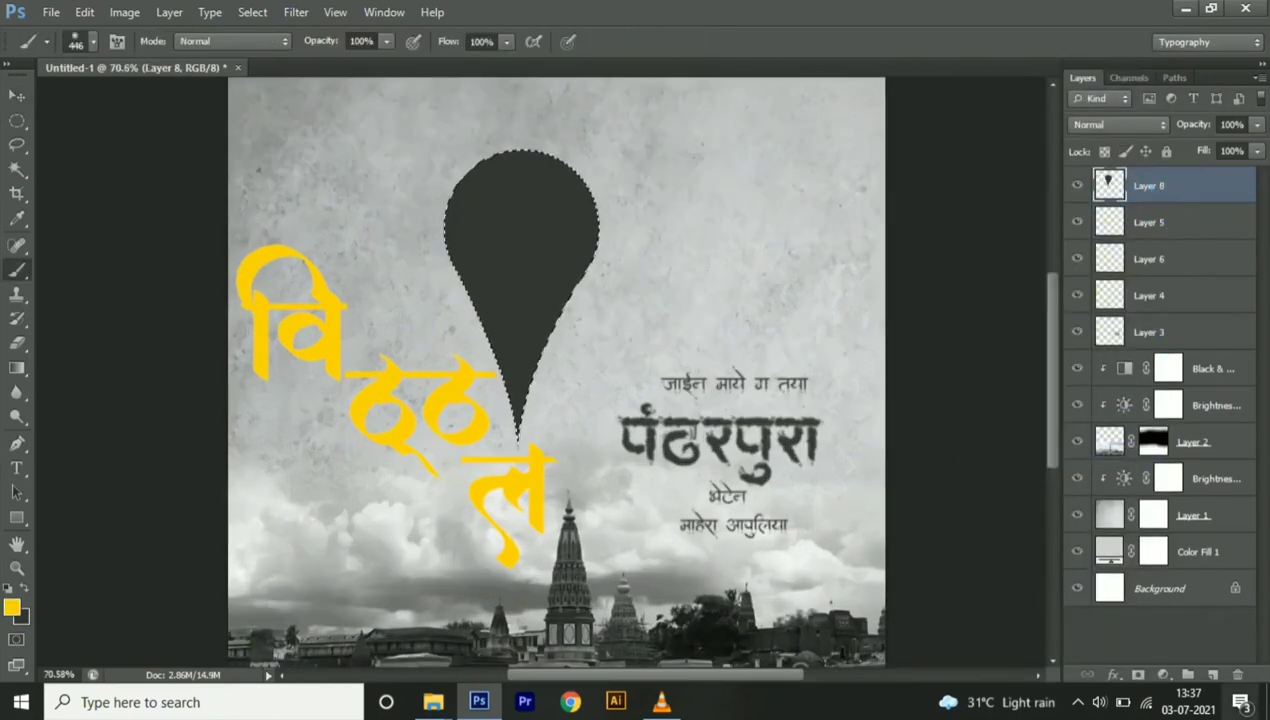
On new Layer 9, hide dark pin Layer 8, paint the pin selection yellow, and deselect
click(1213, 676)
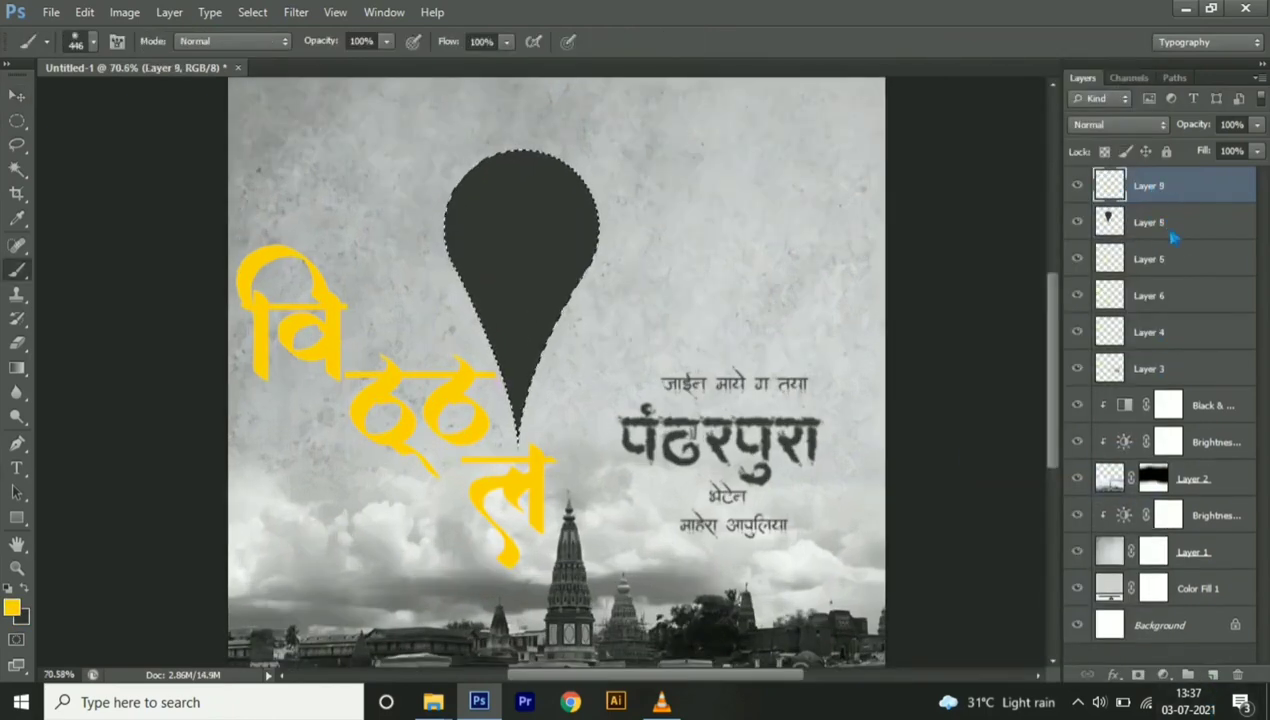
click(1077, 222)
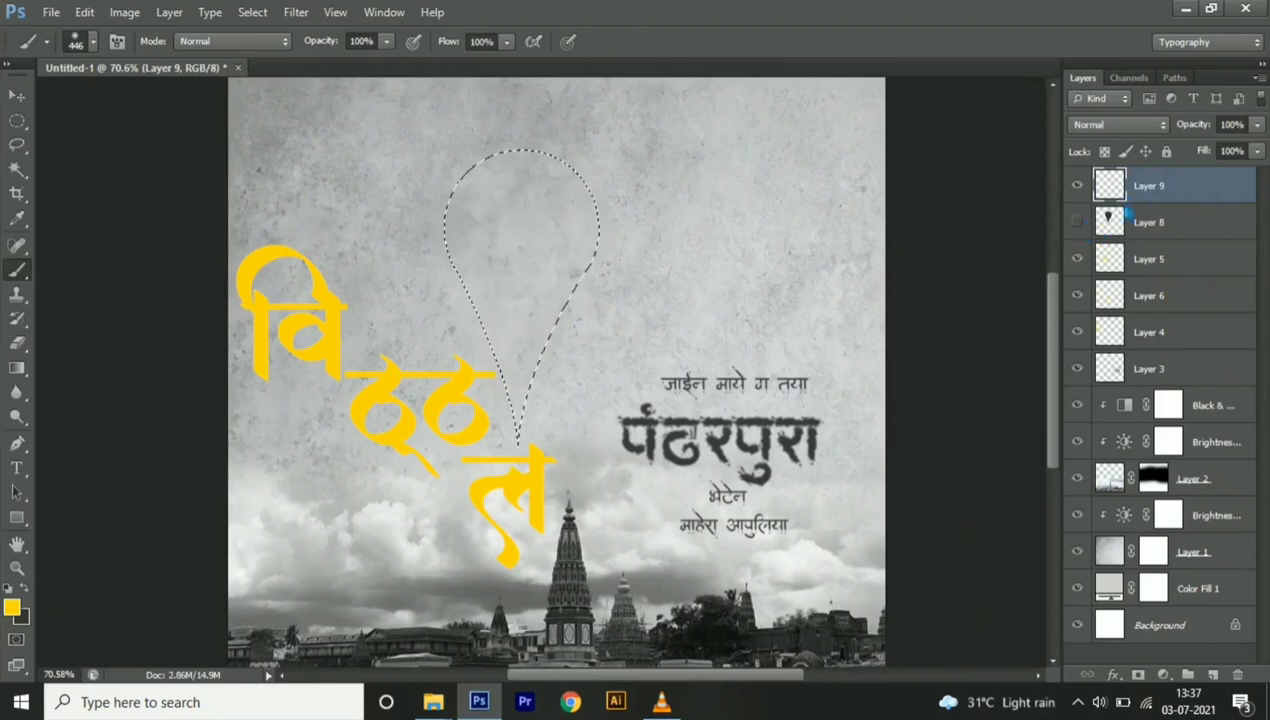
drag(481, 299, 470, 310)
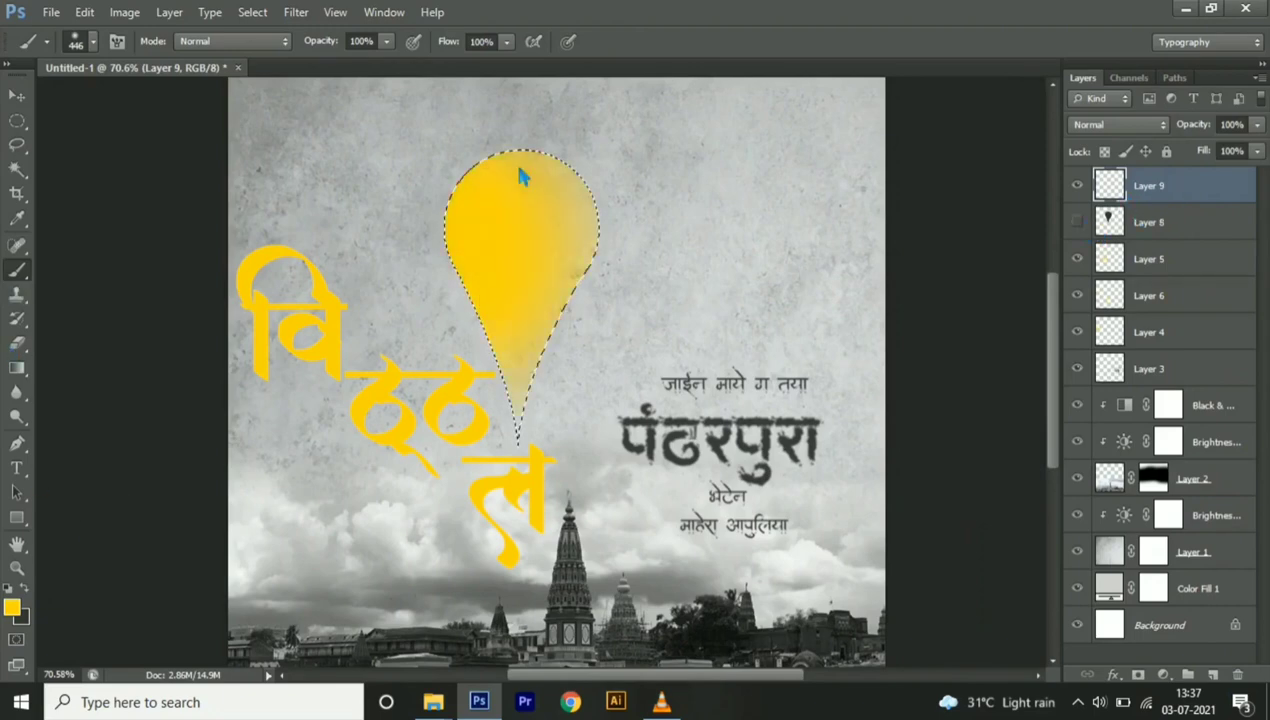
key(ctrl+d)
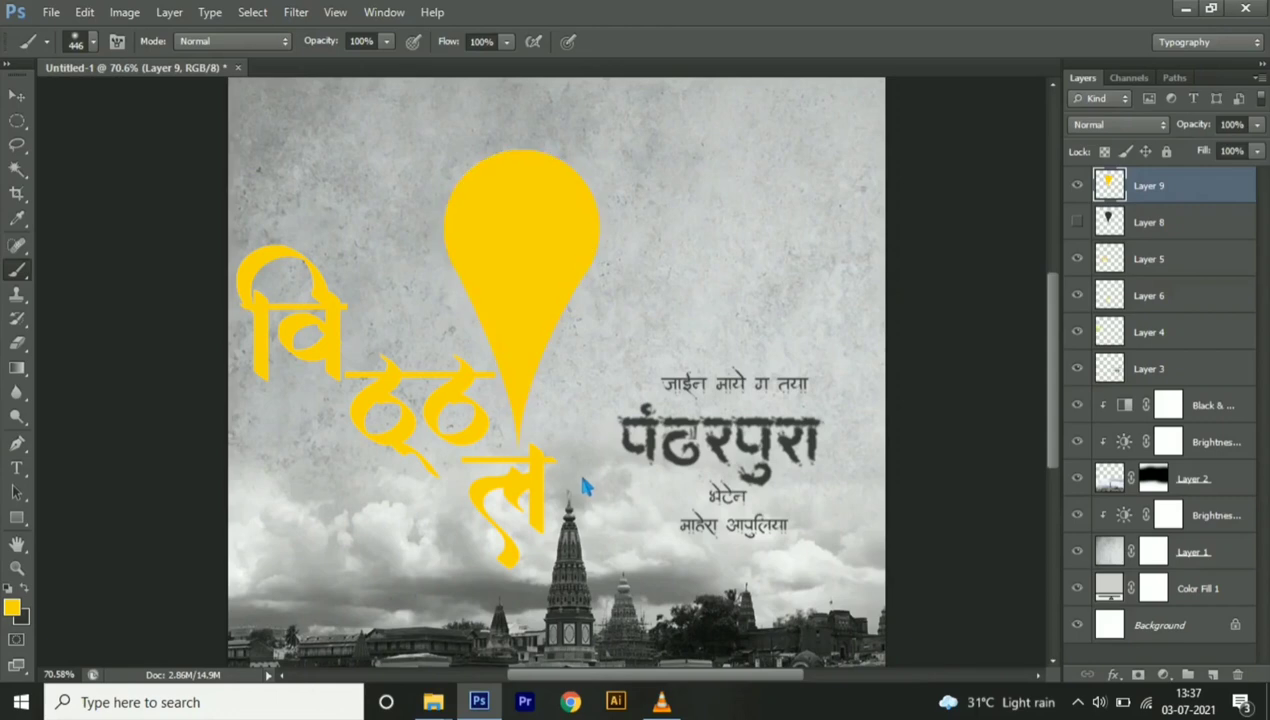
scroll(527, 428, down, 1)
scroll(527, 428, down, 1)
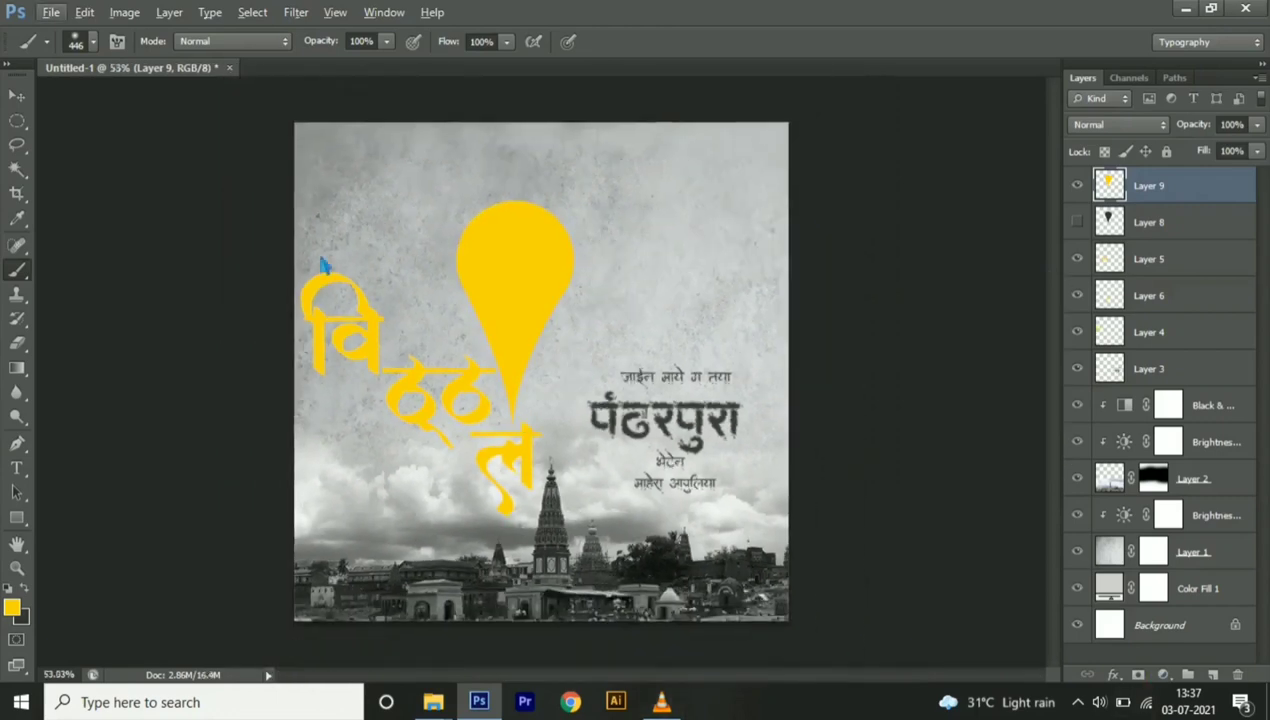
Open vithal.psd from the Yt folder
click(52, 12)
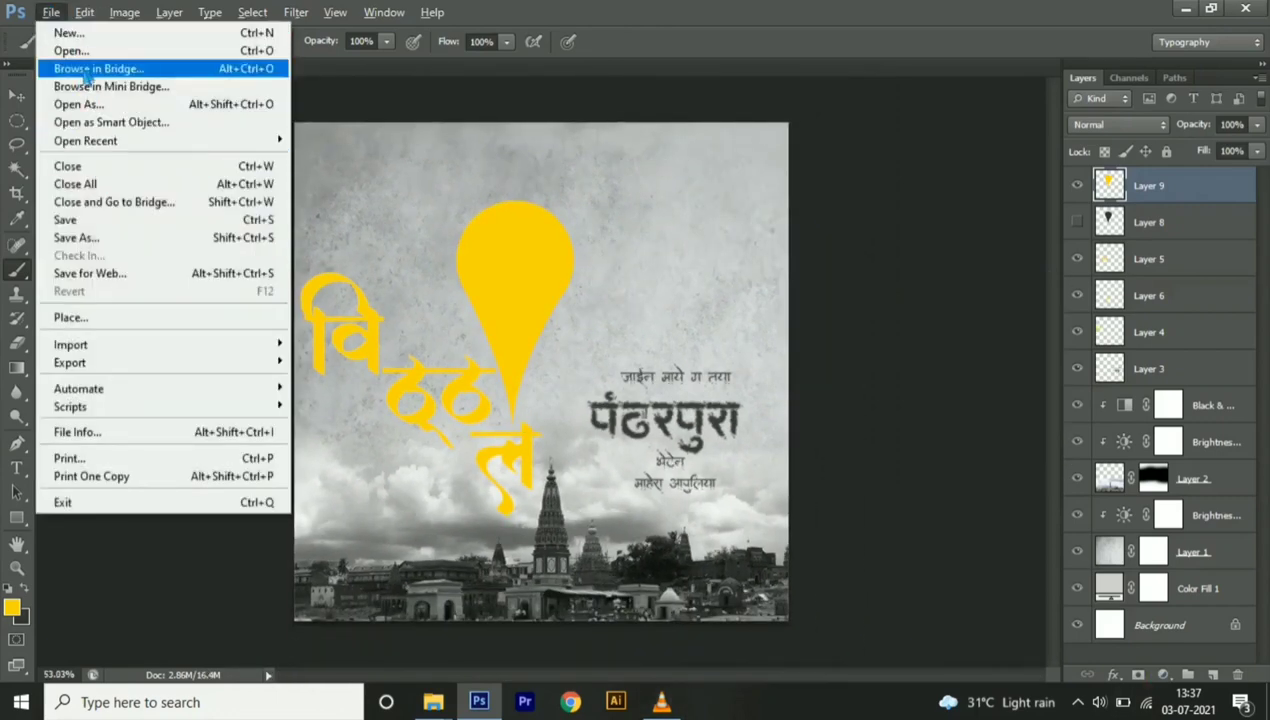
click(72, 50)
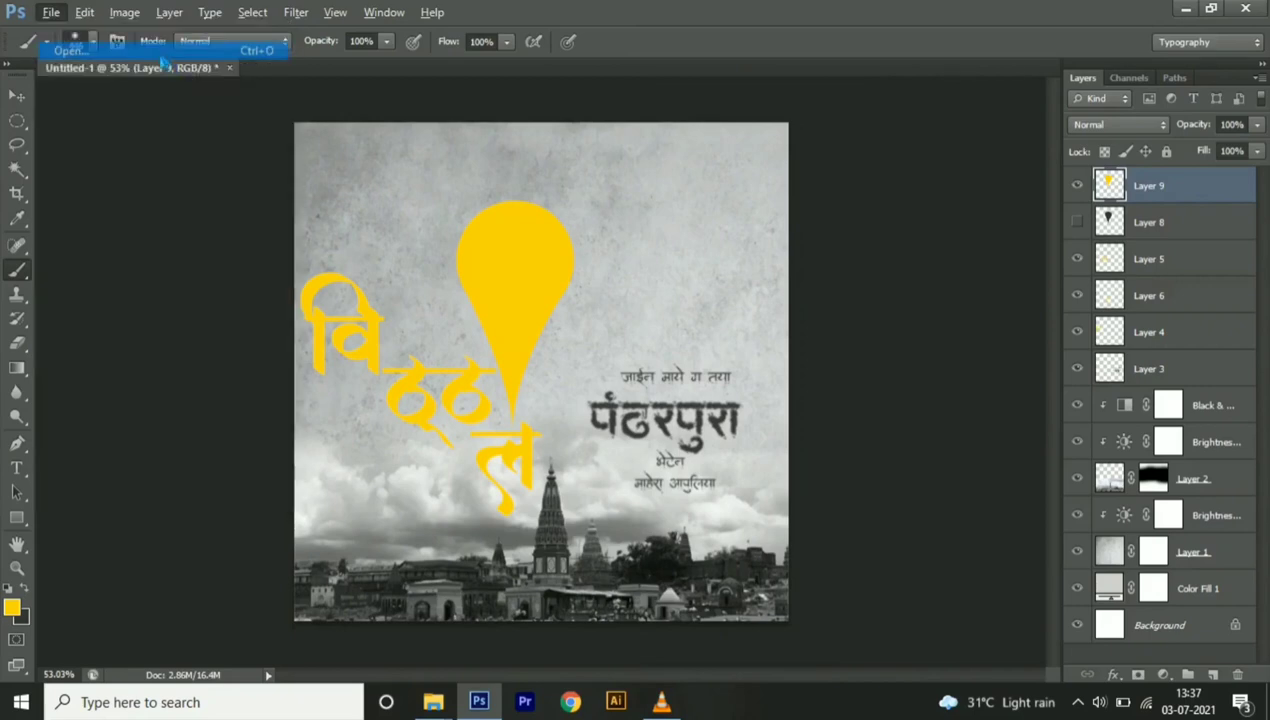
click(420, 160)
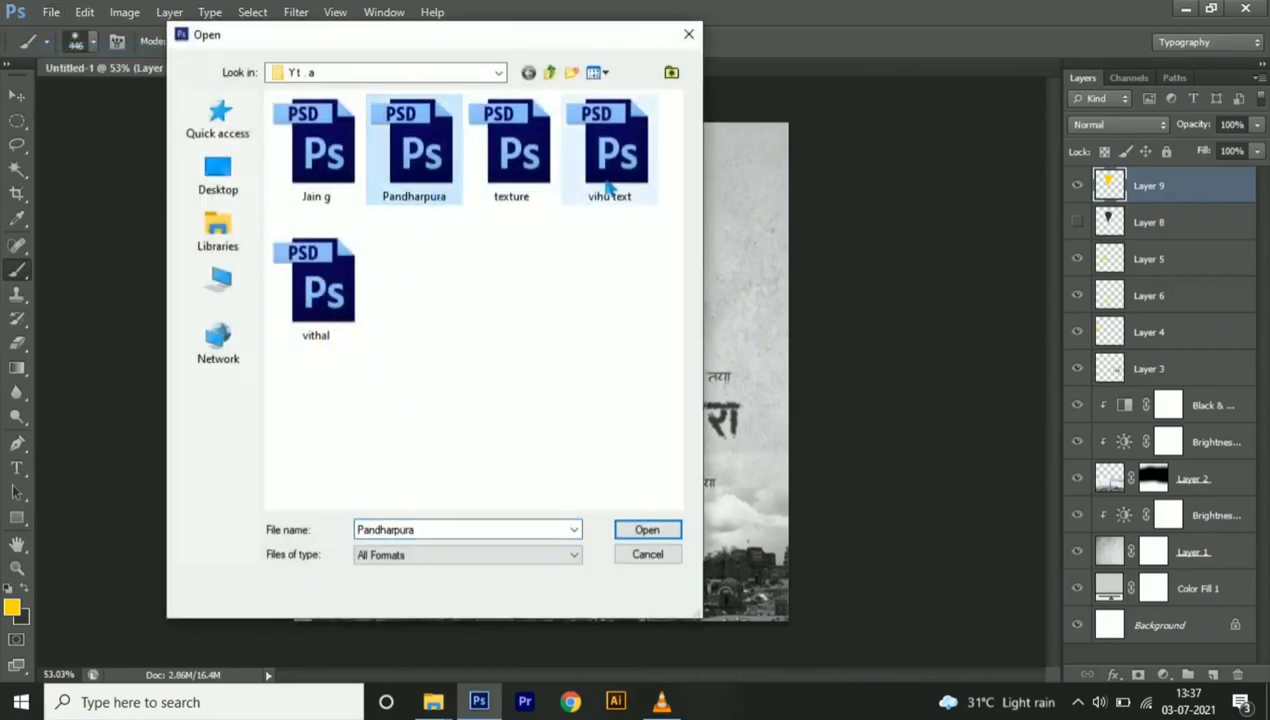
click(605, 185)
click(325, 295)
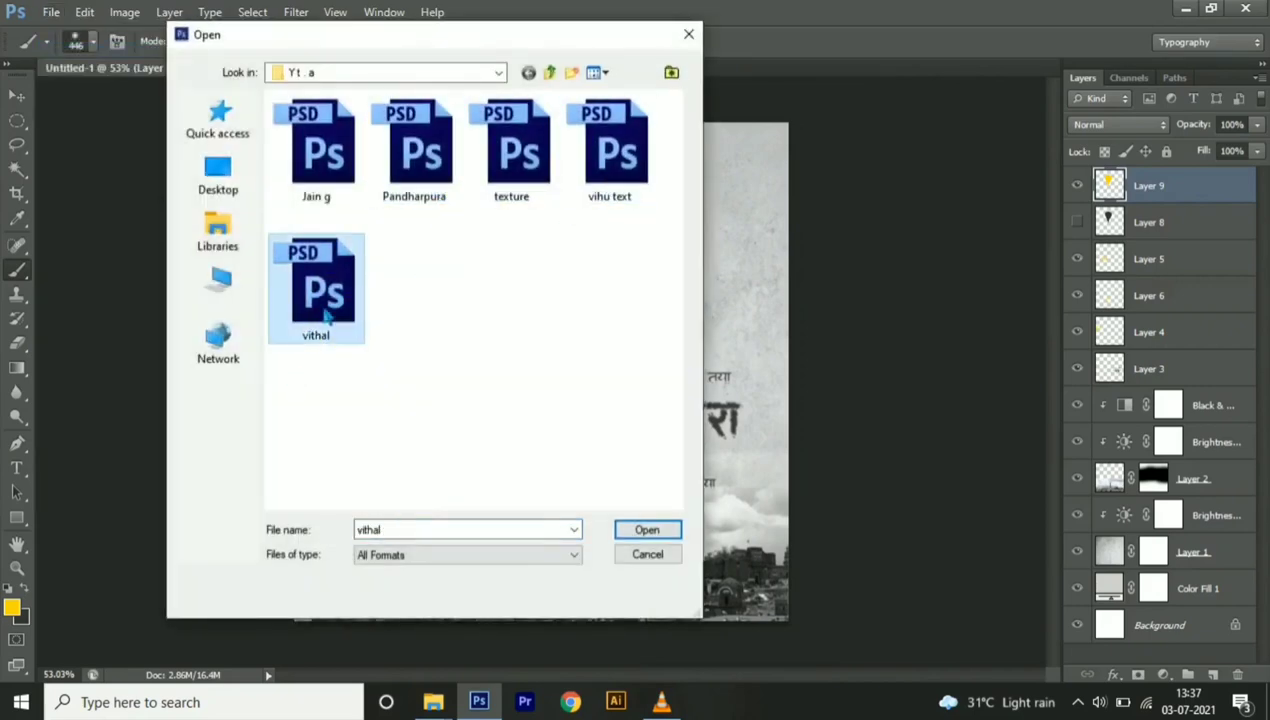
click(628, 536)
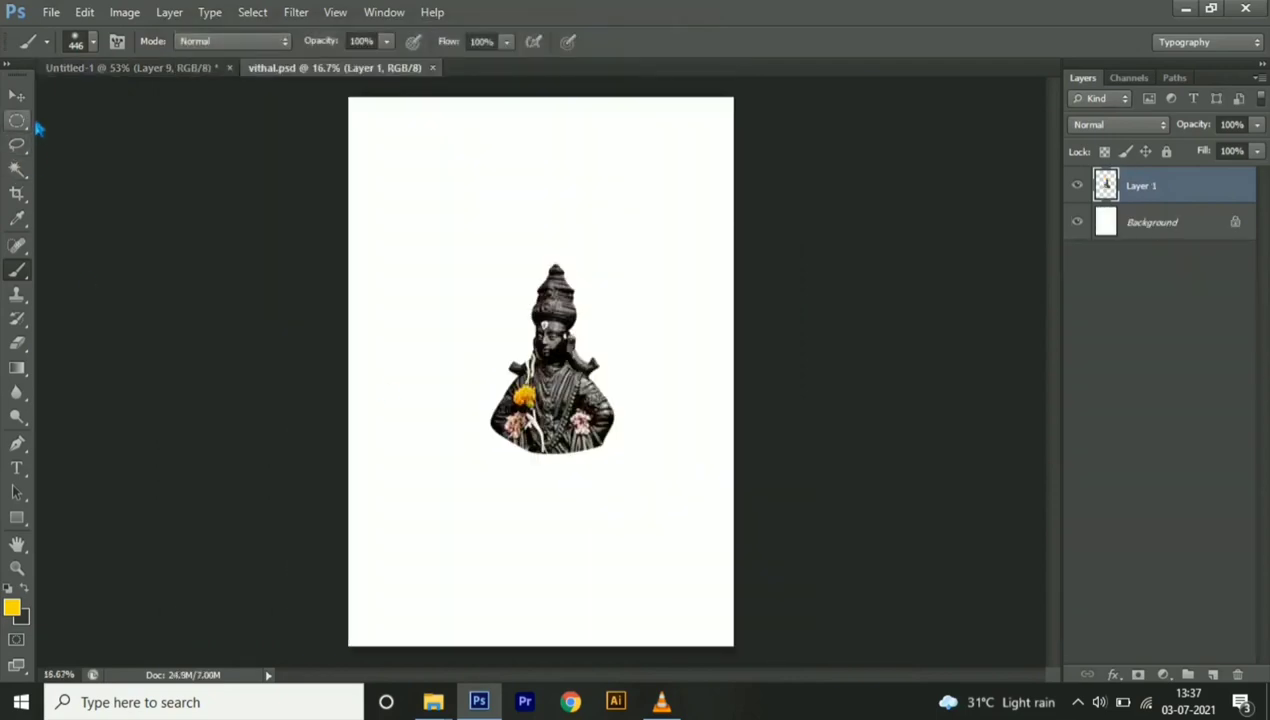
click(17, 96)
Drag the Vitthal idol onto the poster and scale it down to about 34%
drag(550, 360, 449, 300)
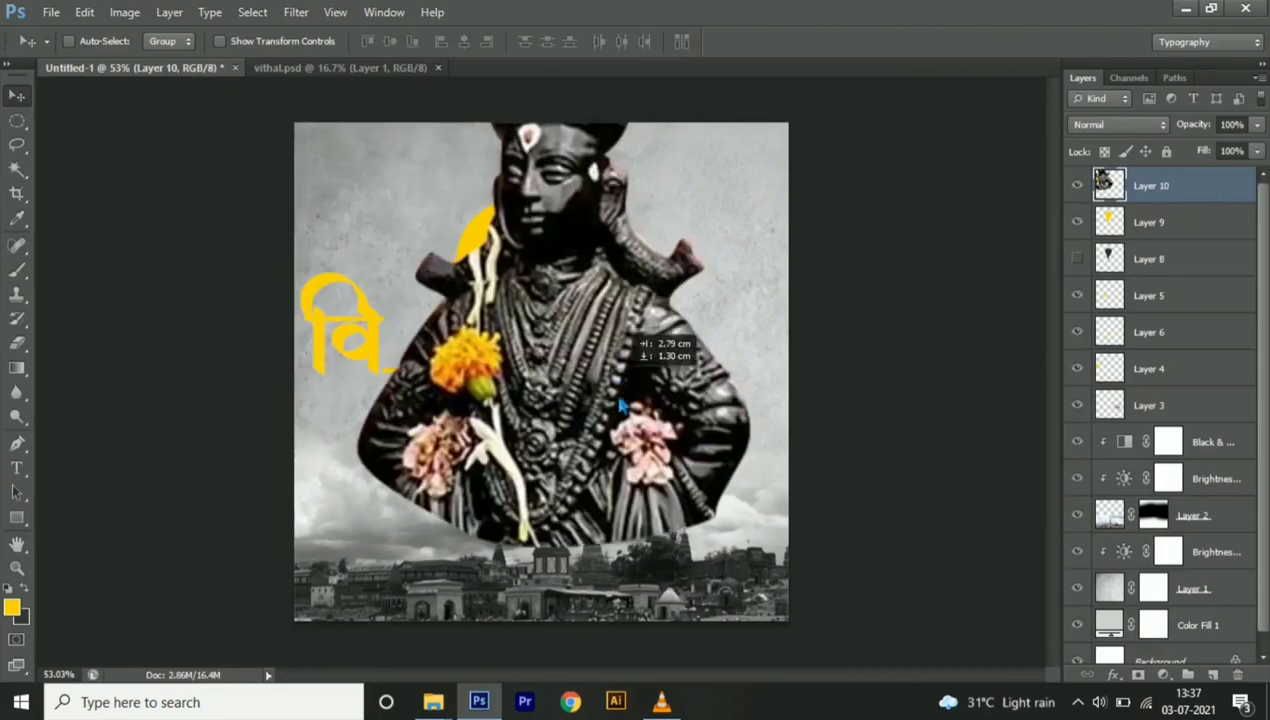
drag(449, 300, 614, 404)
key(ctrl+t)
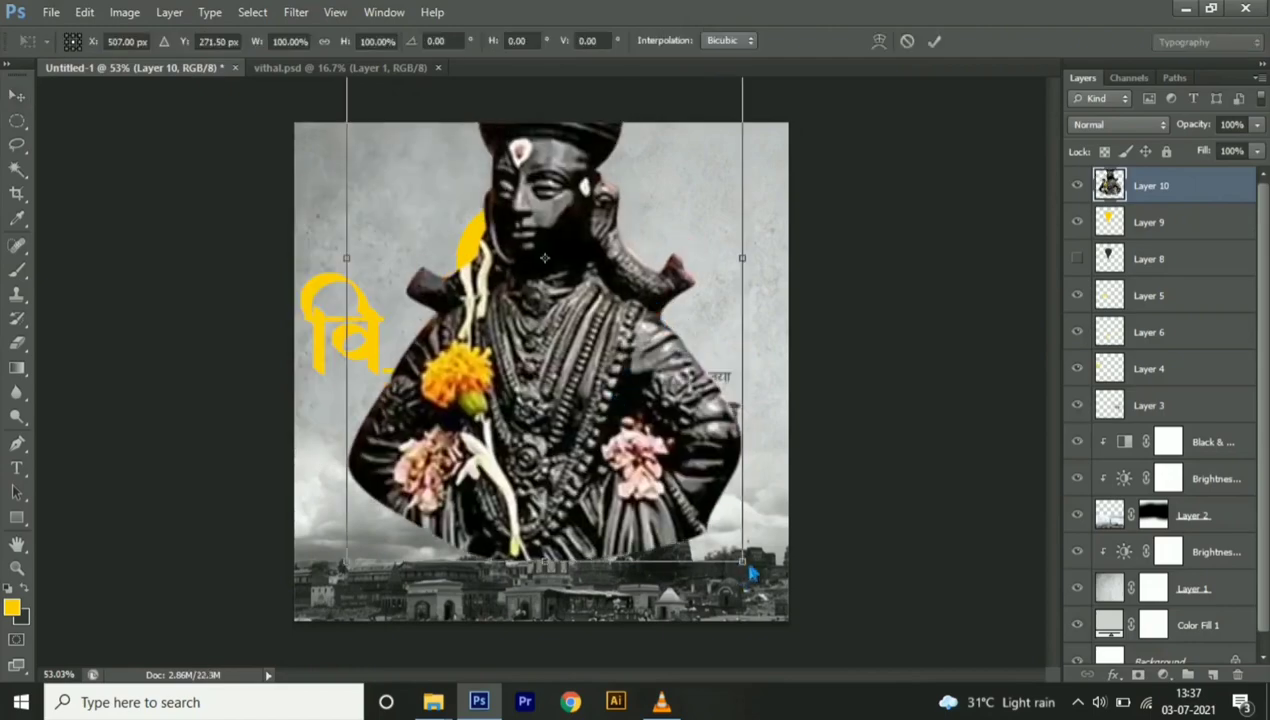
drag(752, 572, 629, 356)
scroll(810, 292, up, 5)
scroll(810, 292, down, 2)
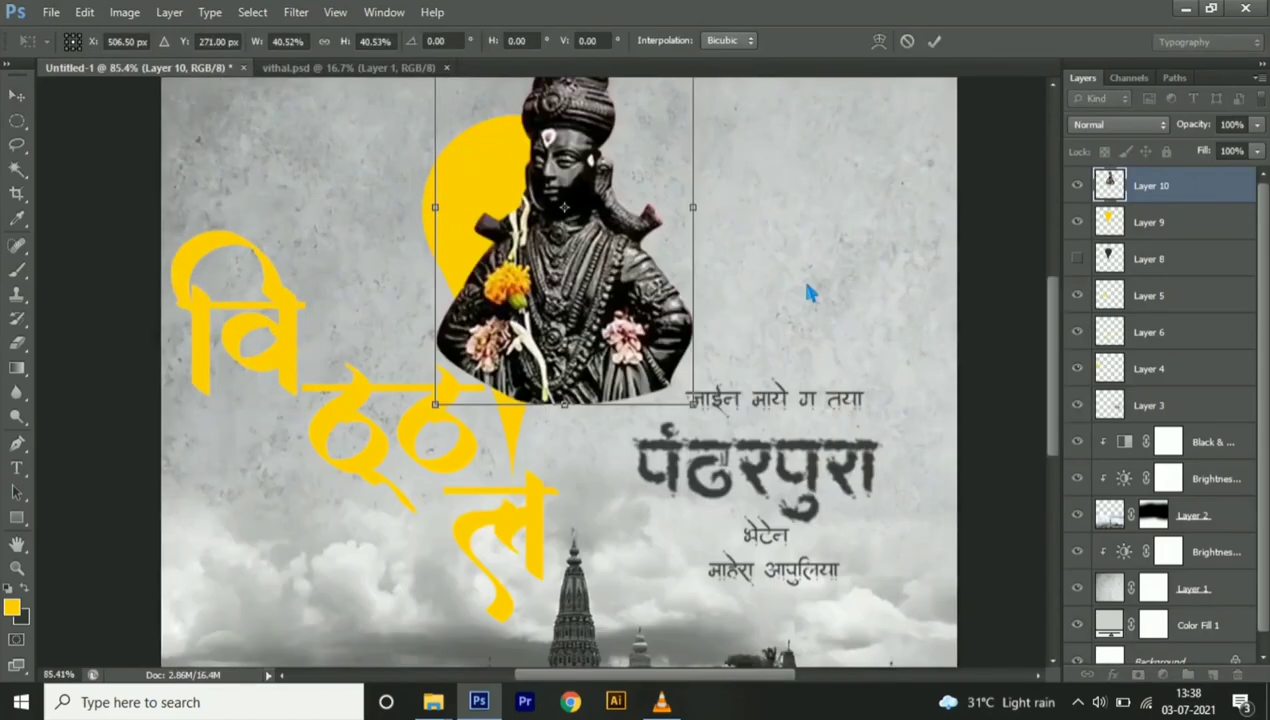
scroll(818, 425, up, 3)
scroll(642, 443, up, 1)
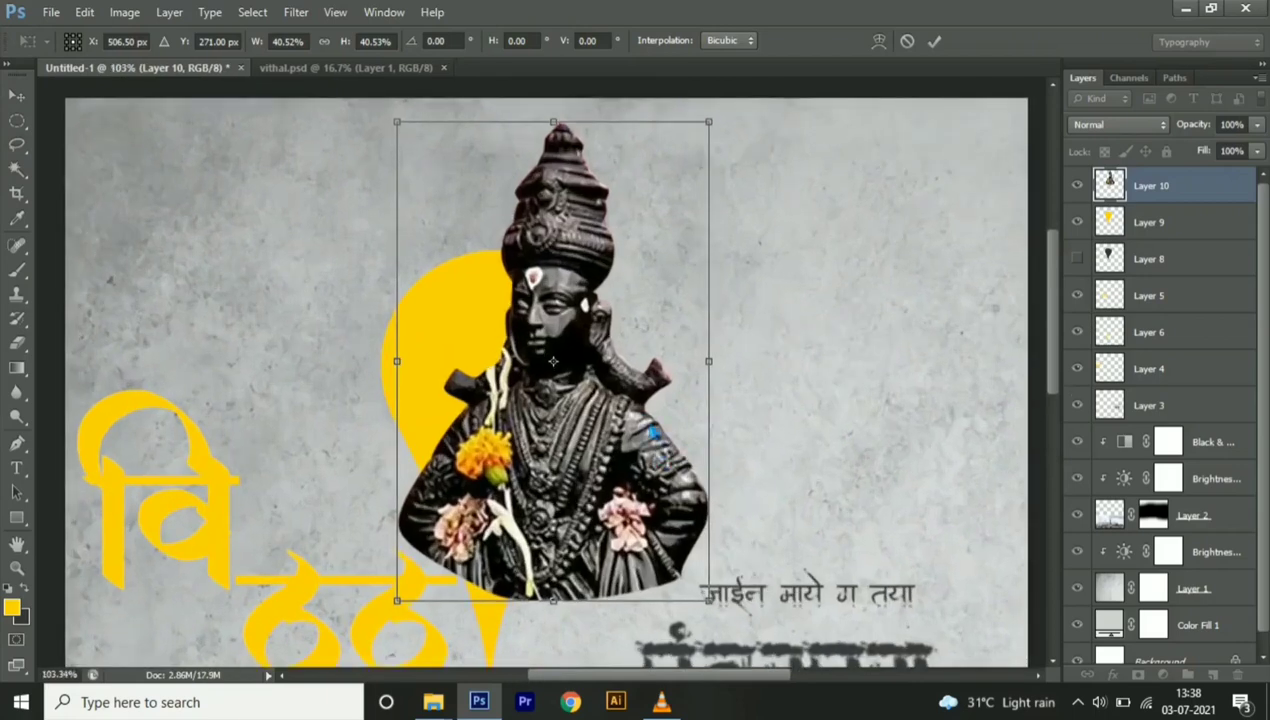
drag(710, 123, 683, 161)
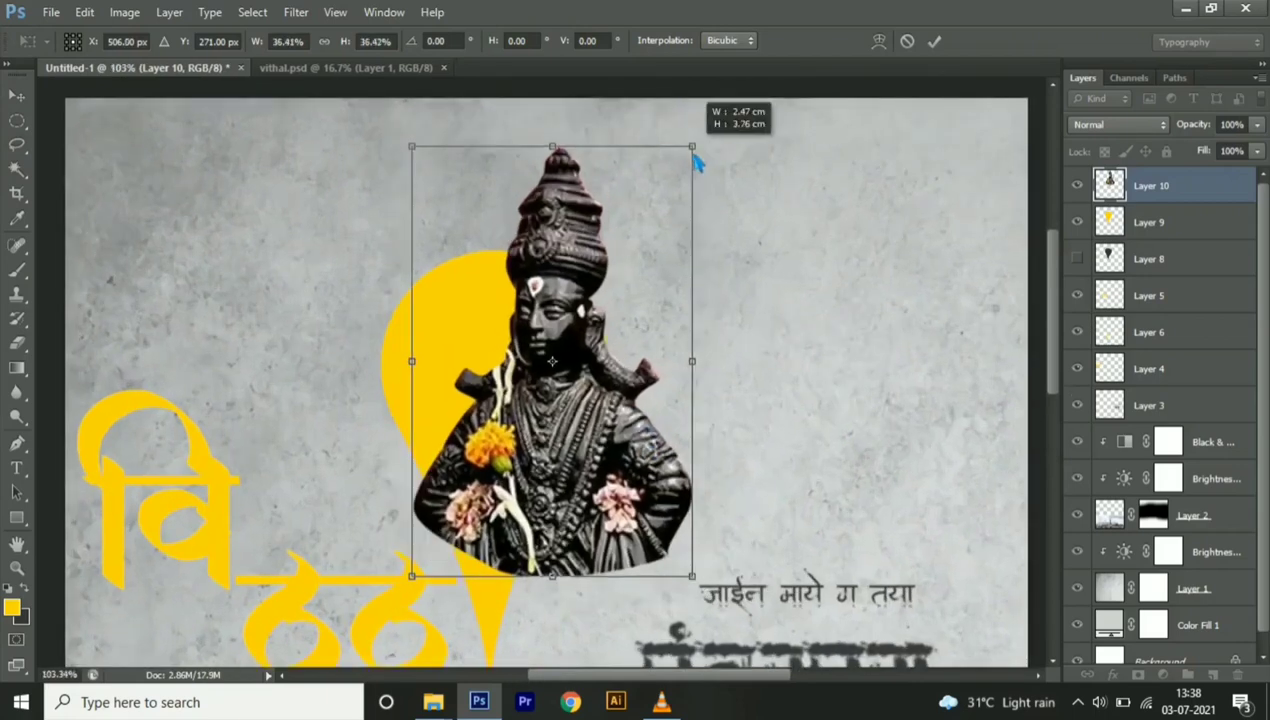
Move the transform pivot to the idol's right edge and flip it horizontally
scroll(640, 325, down, 1)
key(alt+space)
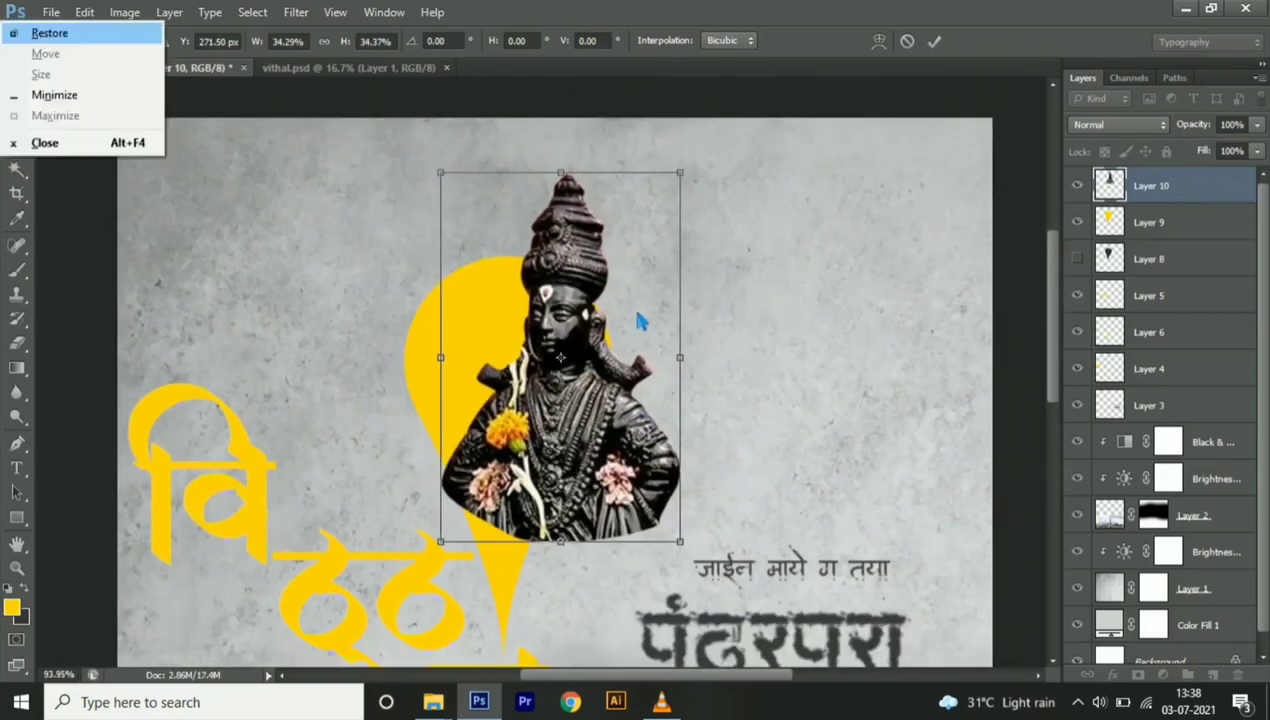
key(Escape)
drag(575, 368, 686, 370)
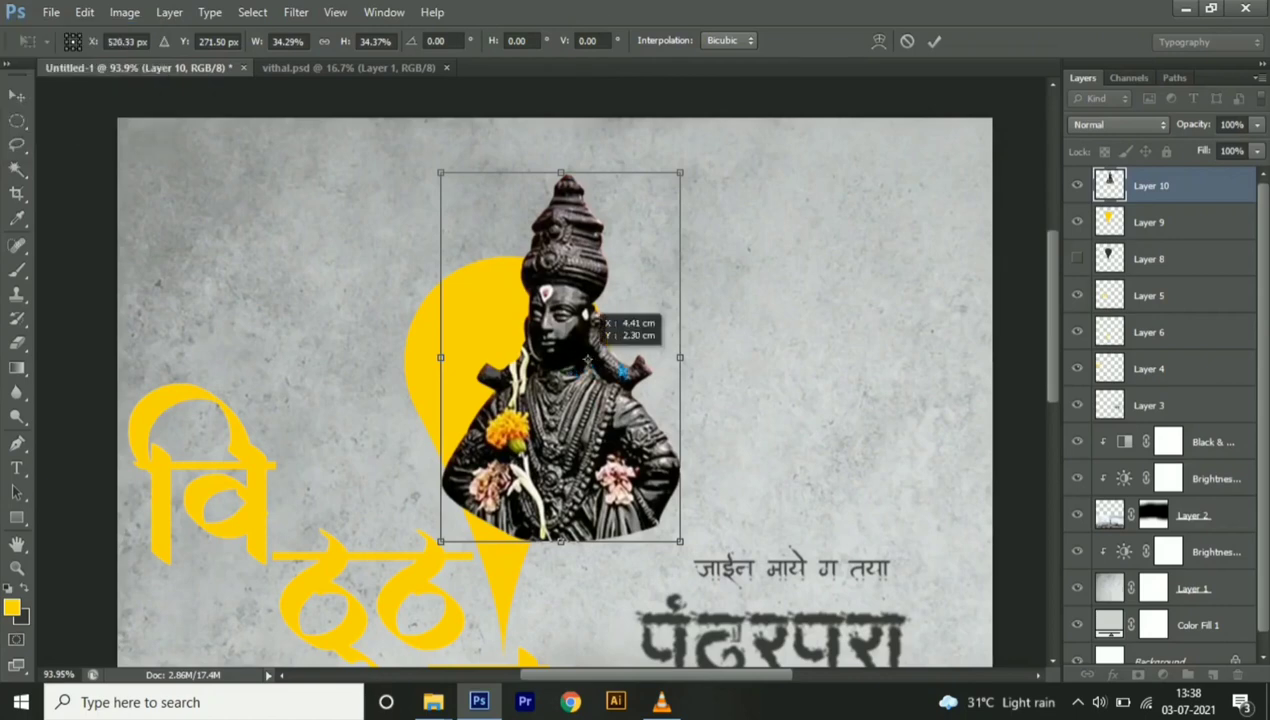
right_click(686, 370)
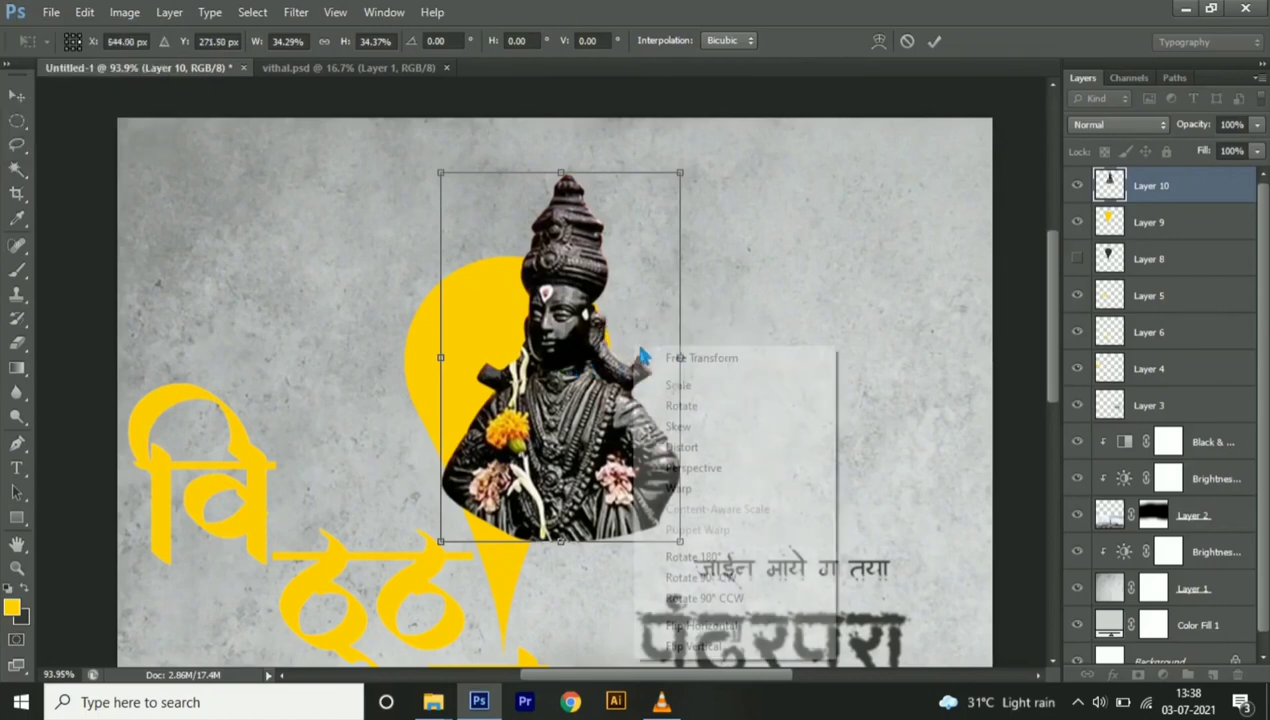
click(700, 624)
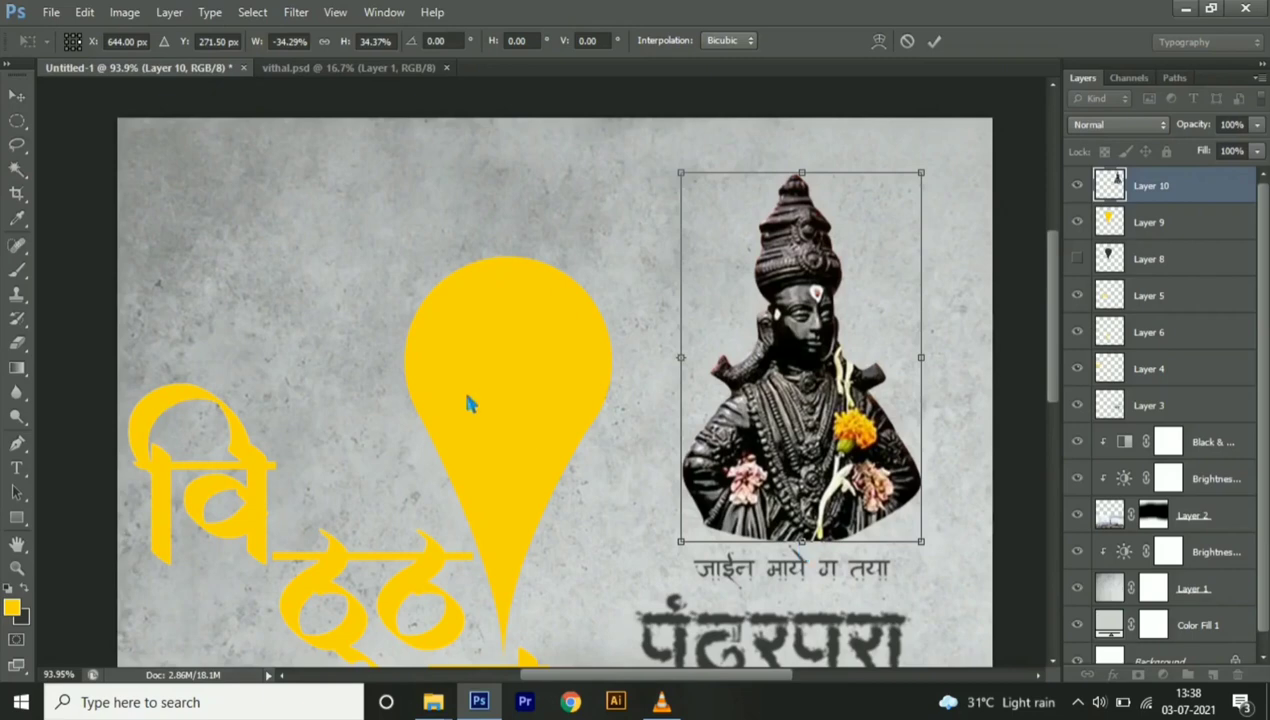
Commit the flip, move the statue onto the yellow pin, and set opacity to 50%
key(Return)
drag(912, 377, 549, 258)
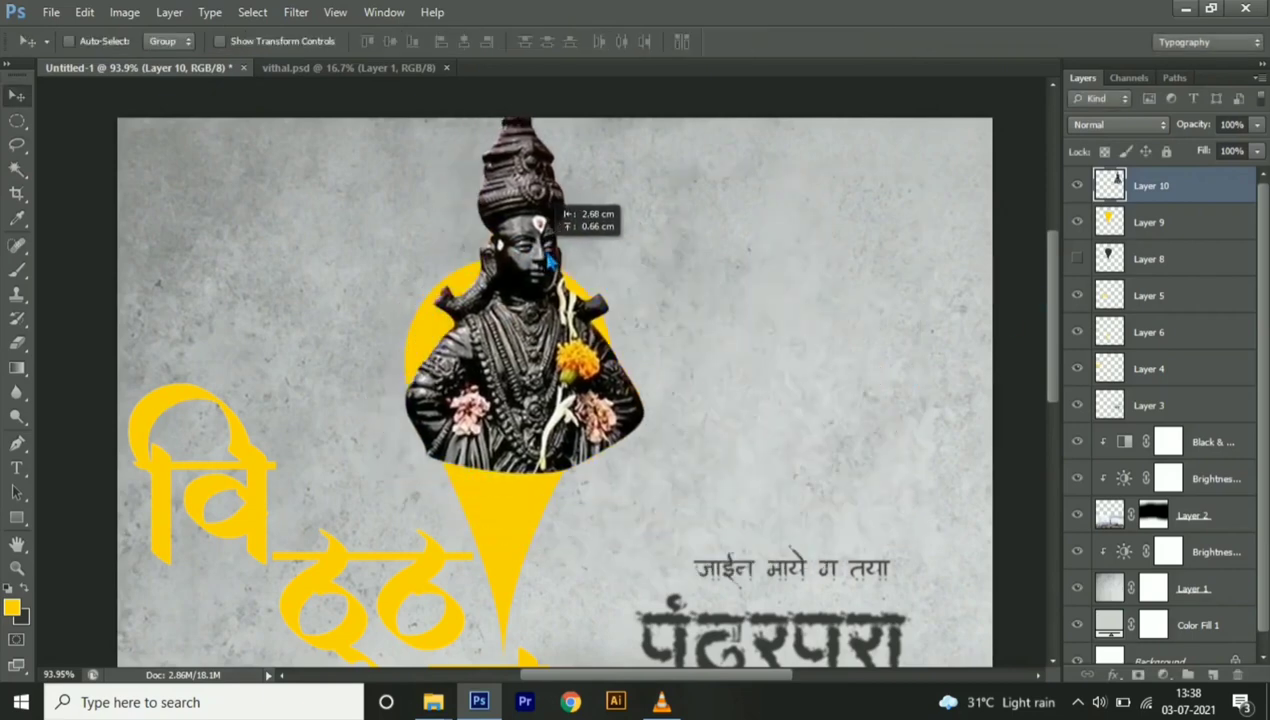
key(ctrl+0)
key(5)
Enlarge the statue to about 130% and nudge it into the pin's circle
key(ctrl+t)
drag(660, 204, 660, 282)
drag(705, 203, 726, 181)
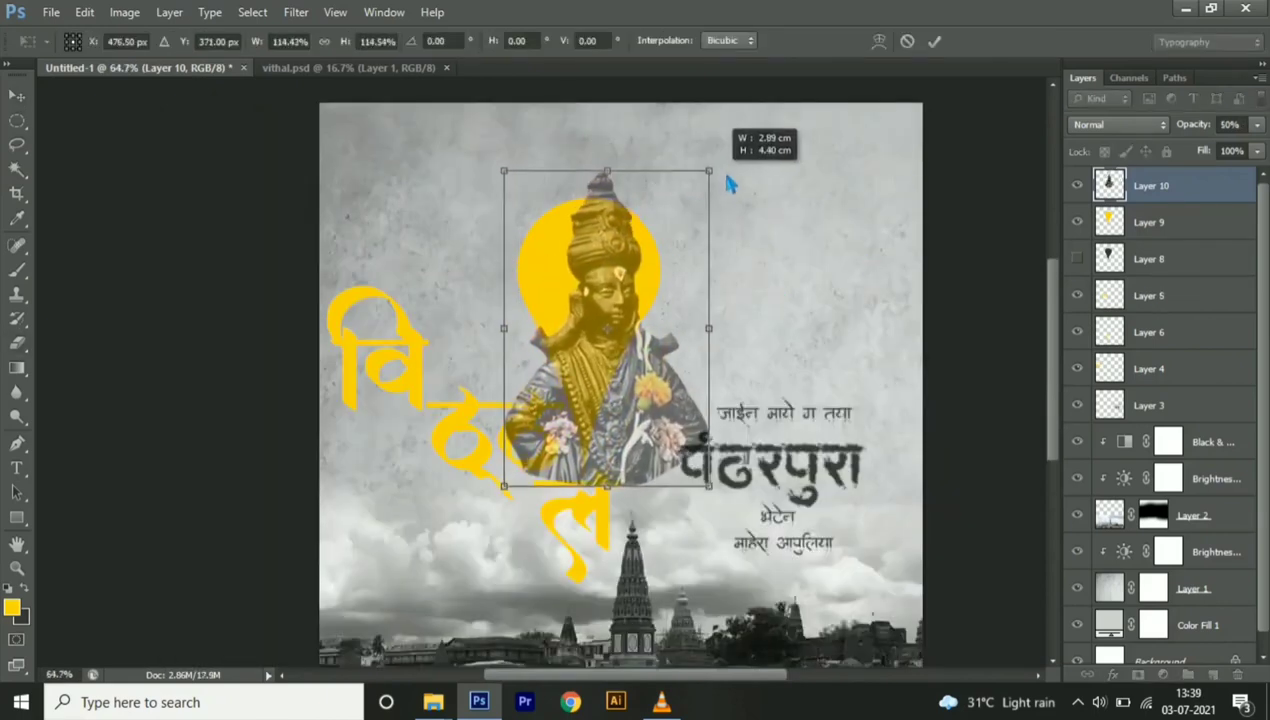
mouse_move(689, 261)
mouse_down()
mouse_move(689, 215)
mouse_move(655, 210)
mouse_move(682, 216)
mouse_up()
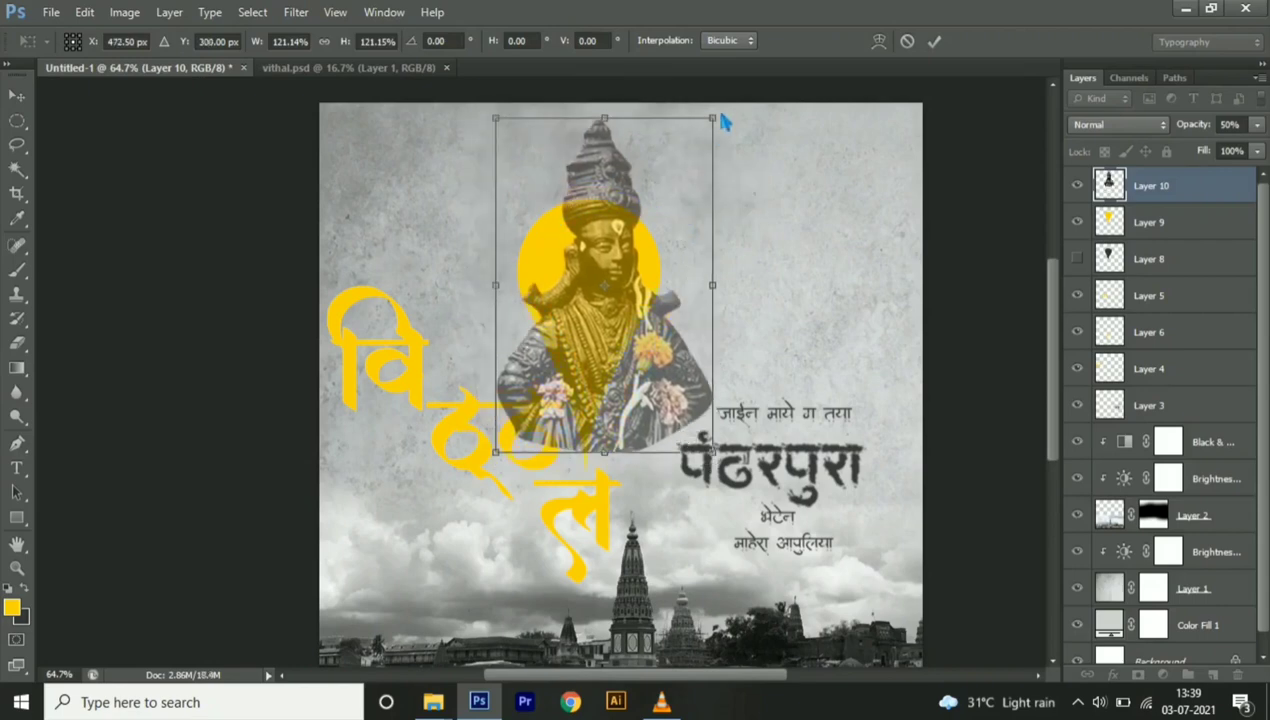
mouse_move(713, 117)
mouse_down()
mouse_move(731, 104)
mouse_move(725, 126)
mouse_up()
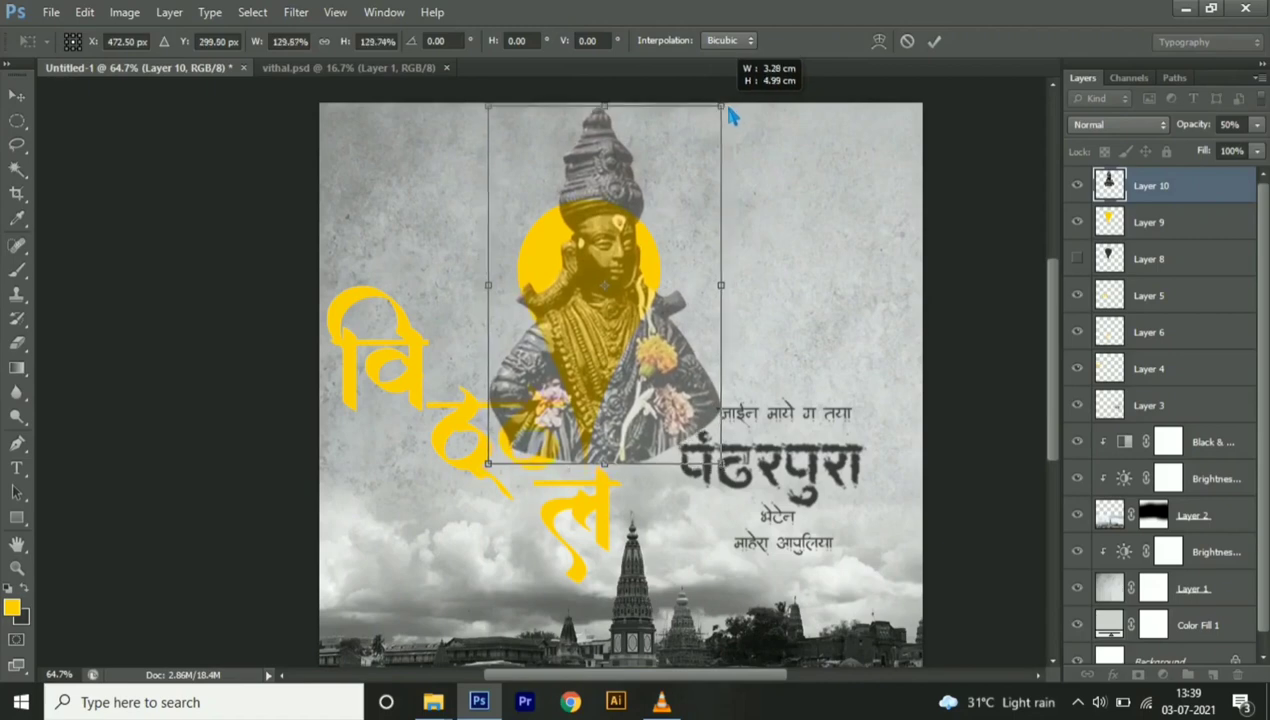
key(Down)
key(Down)
key(Down)
key(Down)
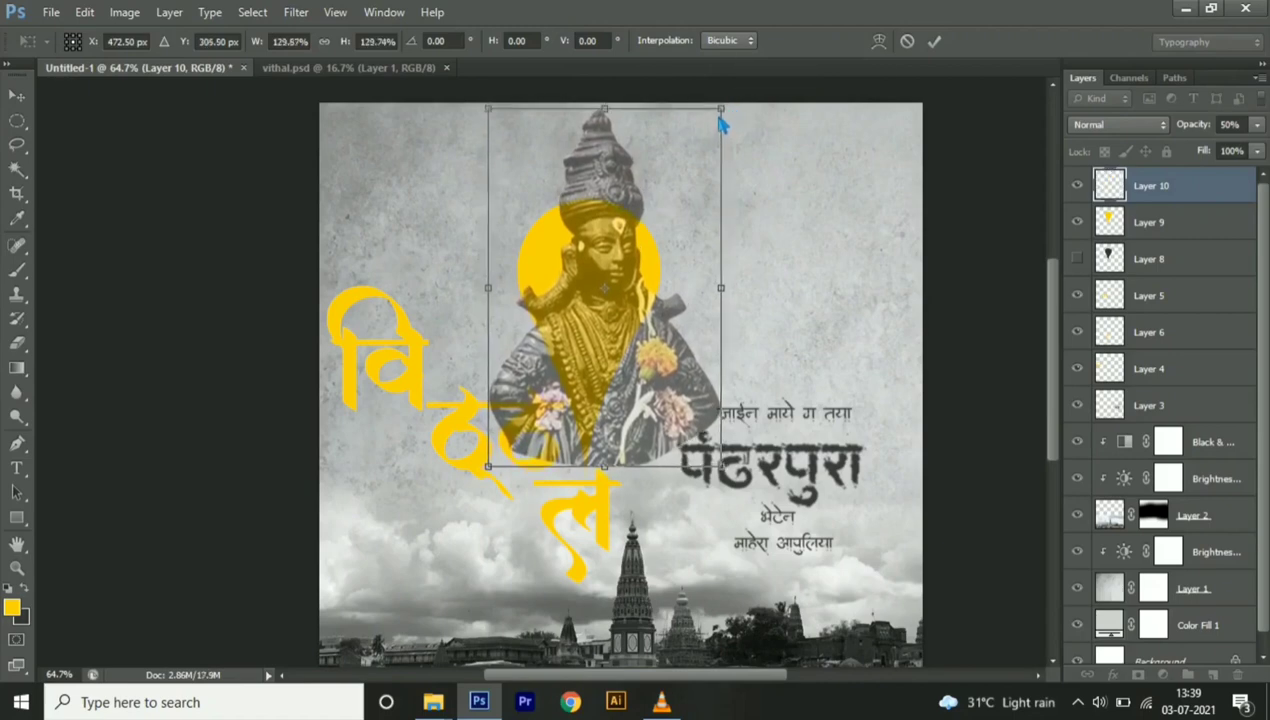
key(Down)
key(Down)
key(Right)
key(Right)
key(Right)
key(Right)
key(Right)
key(Down)
key(Down)
key(Down)
key(Down)
key(Down)
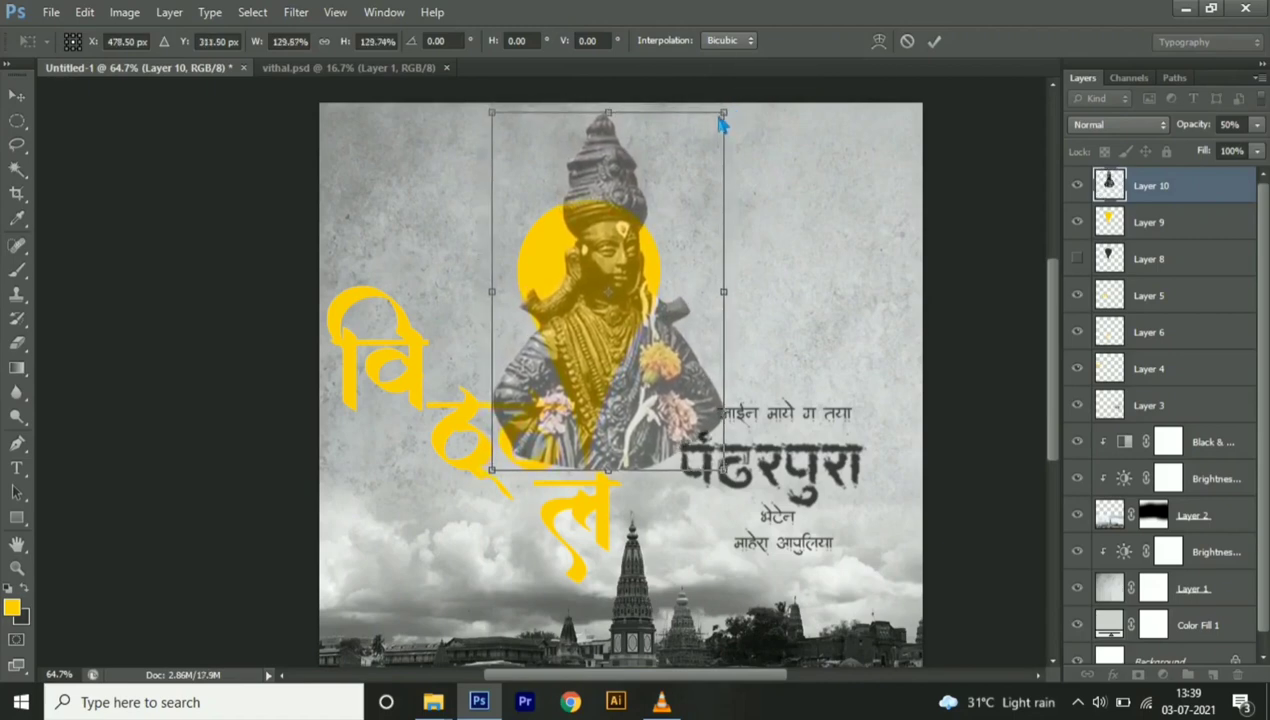
key(Down)
key(Down)
key(Down)
key(Down)
key(Down)
key(Down)
key(Down)
key(Down)
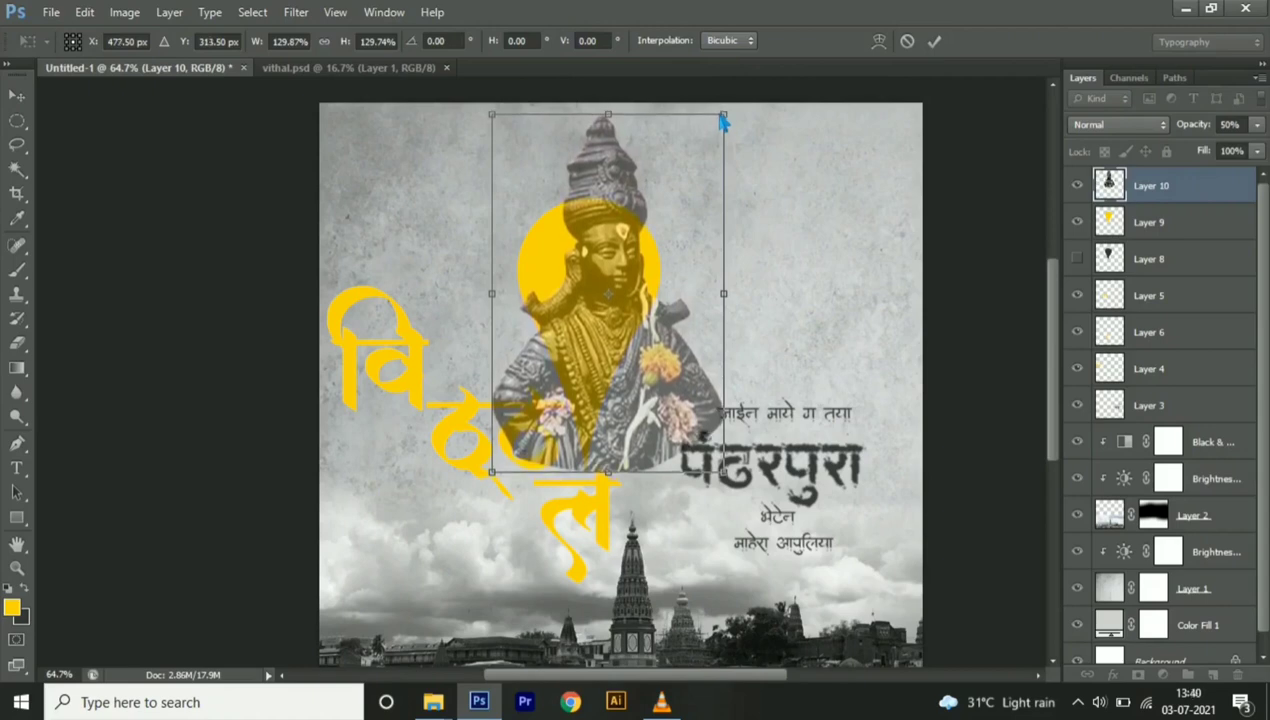
key(Return)
Start a Pen path along the pin's edge down to its curved bottom tip
key(e)
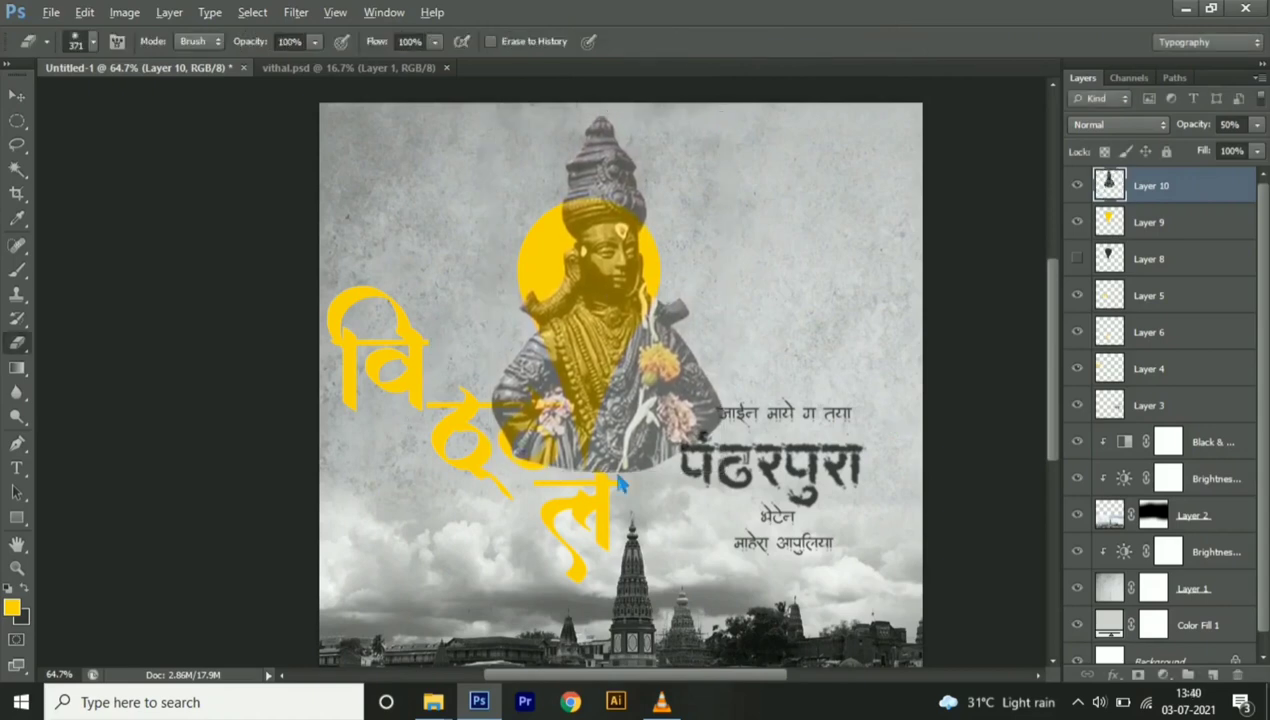
scroll(618, 482, up, 2)
key(p)
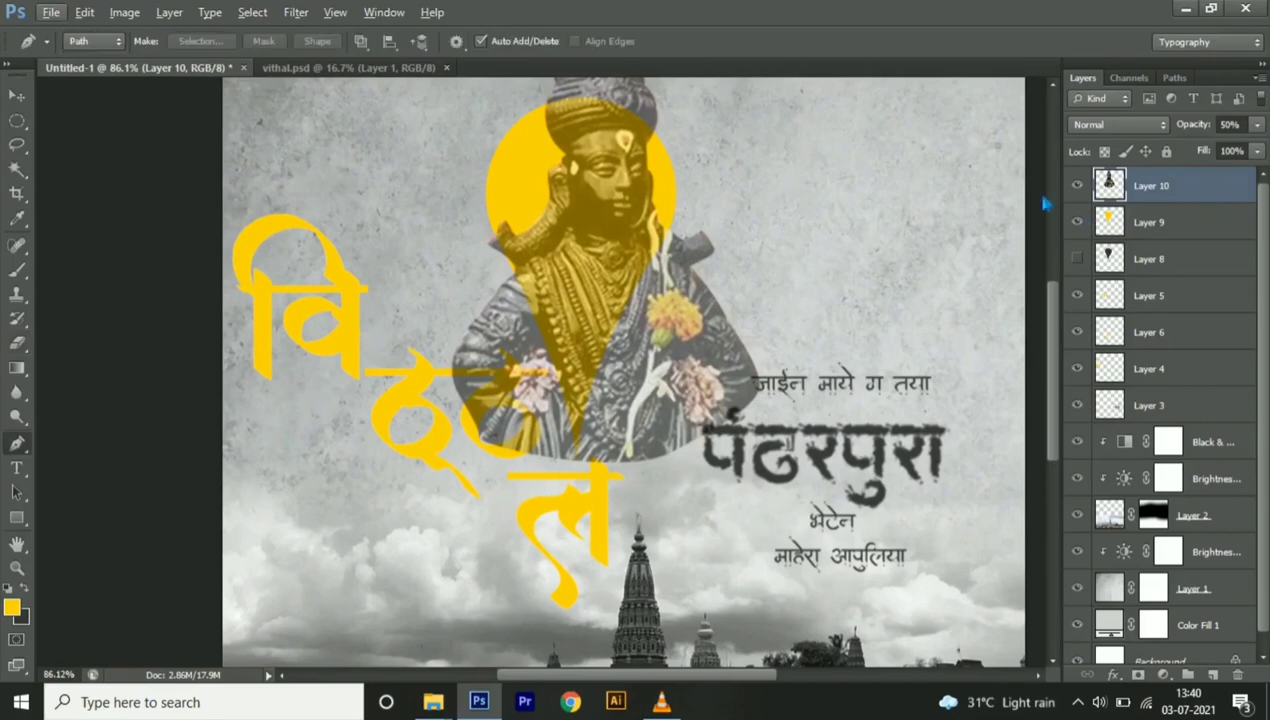
scroll(600, 368, up, 4)
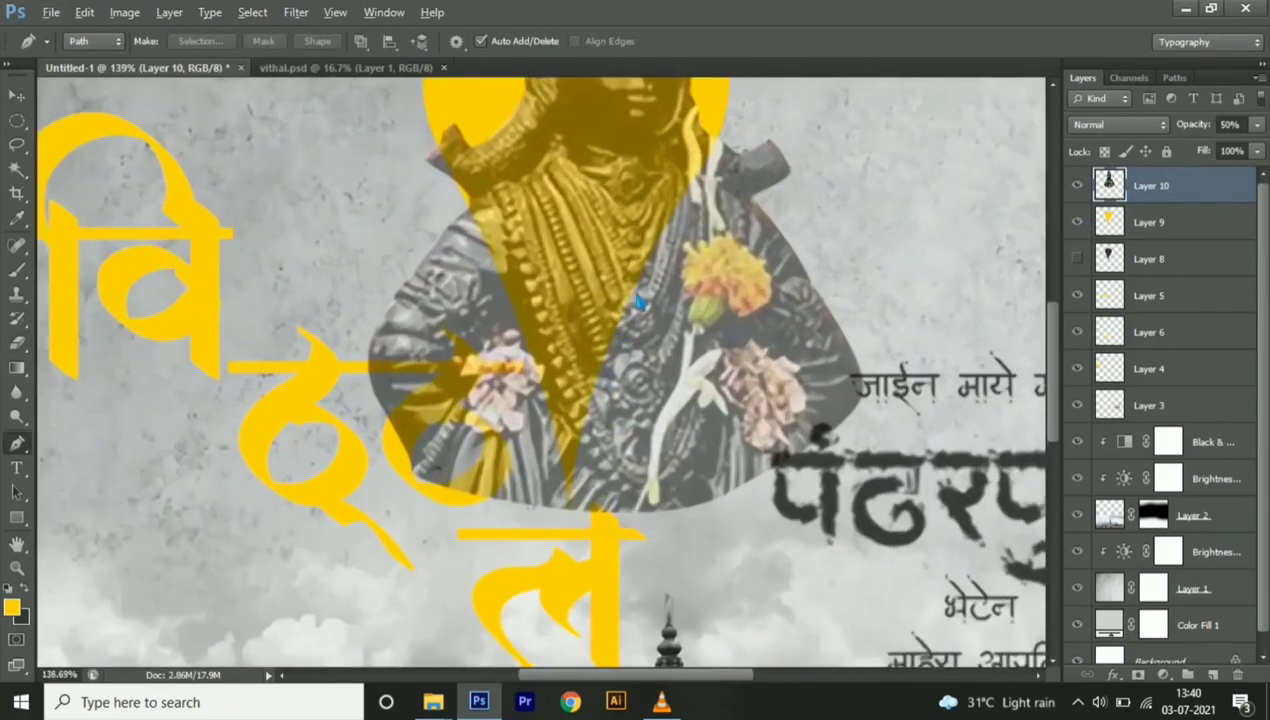
click(724, 122)
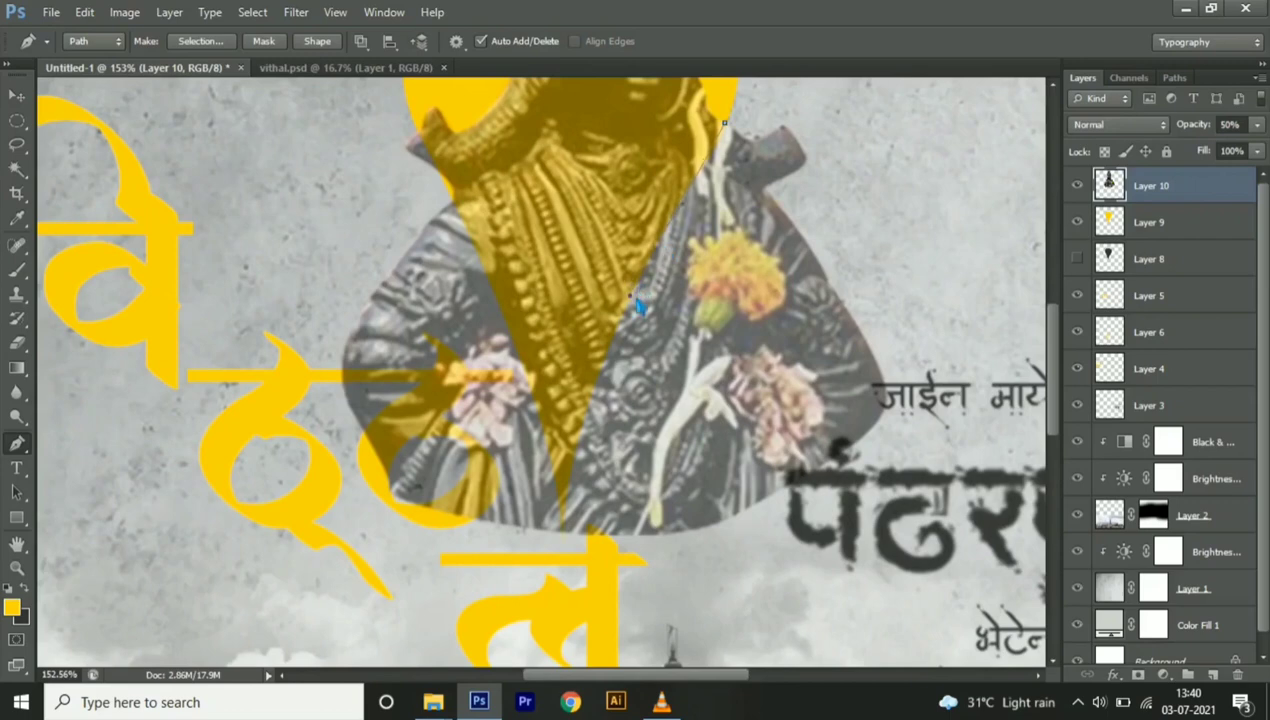
click(565, 537)
drag(563, 547, 560, 450)
drag(540, 348, 568, 457)
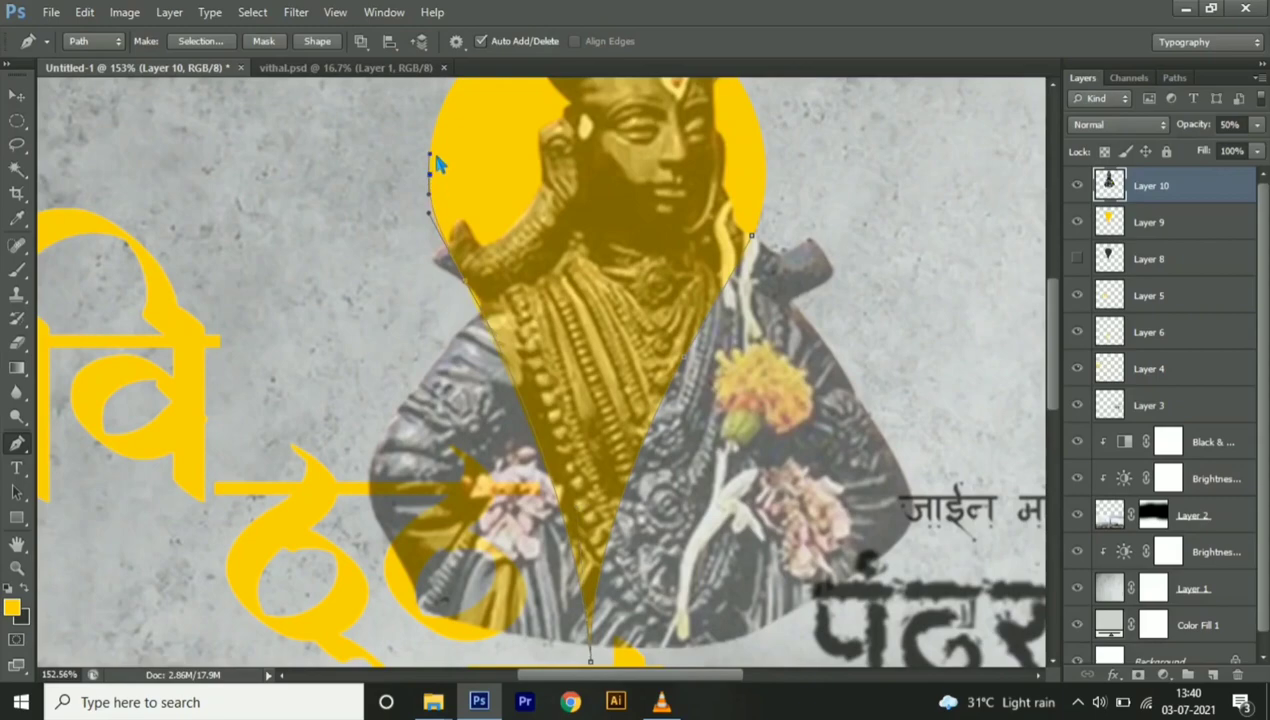
Loop the path around the area right of the pin, close it, and load it as a selection
scroll(437, 165, down, 2)
scroll(341, 269, down, 2)
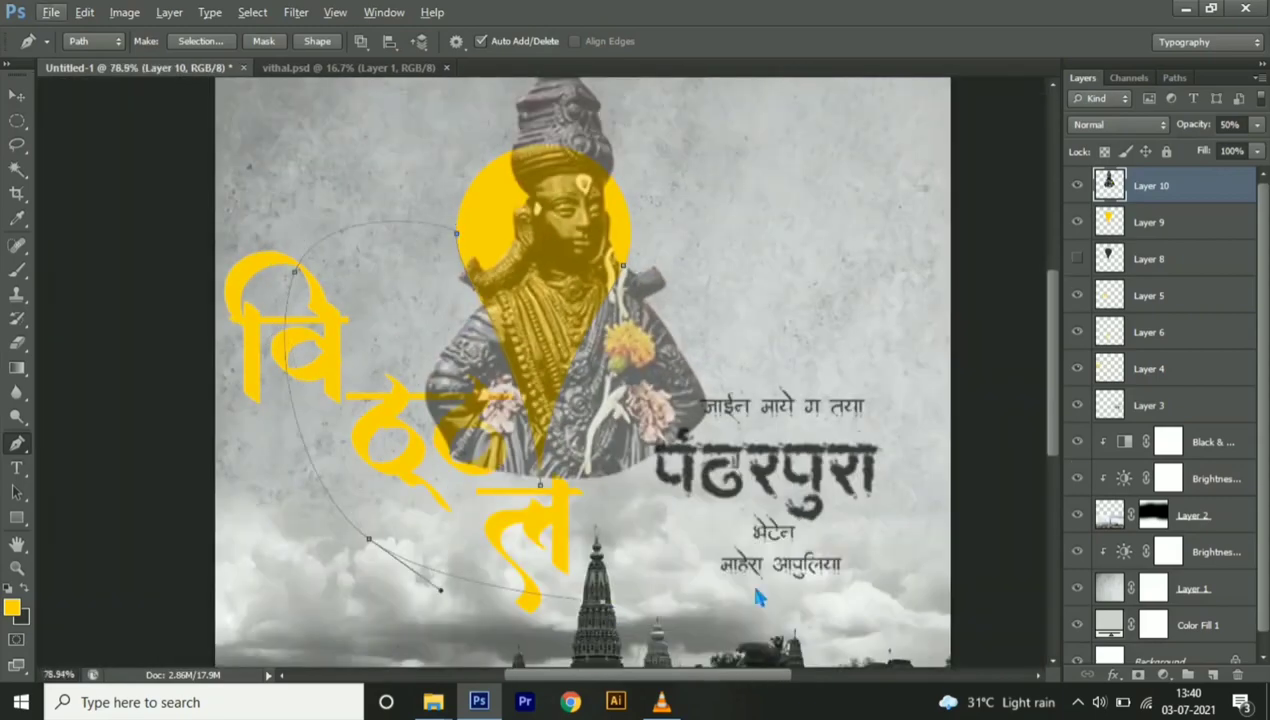
drag(864, 290, 867, 286)
click(784, 172)
drag(690, 157, 648, 210)
click(622, 267)
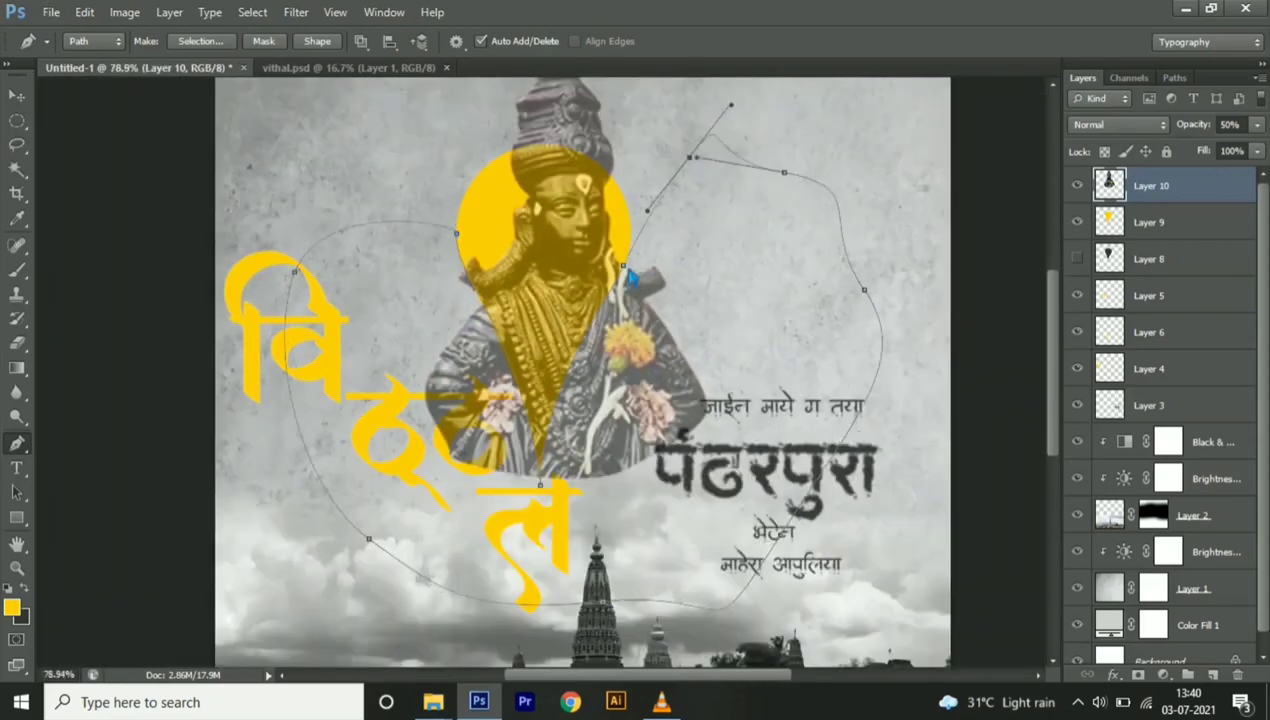
key(ctrl+Return)
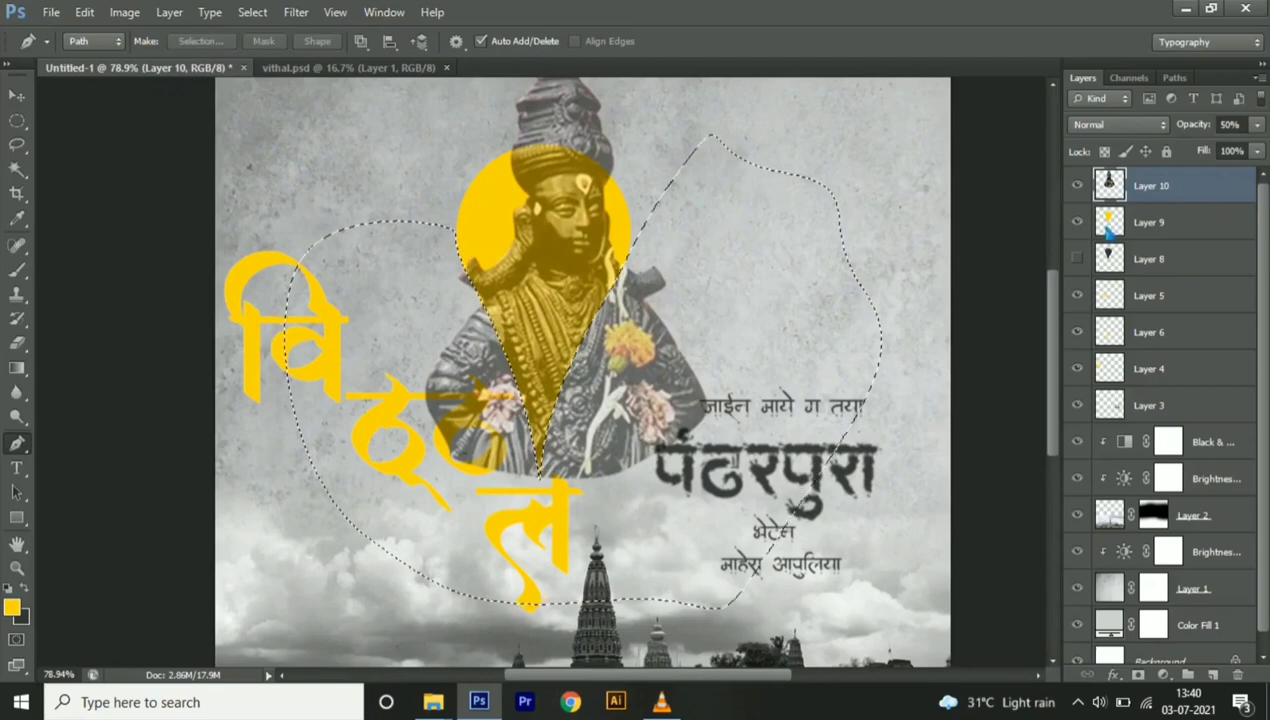
Erase the statue outside the pin's tail, deselect, and restore Layer 10 opacity to 100%
click(18, 343)
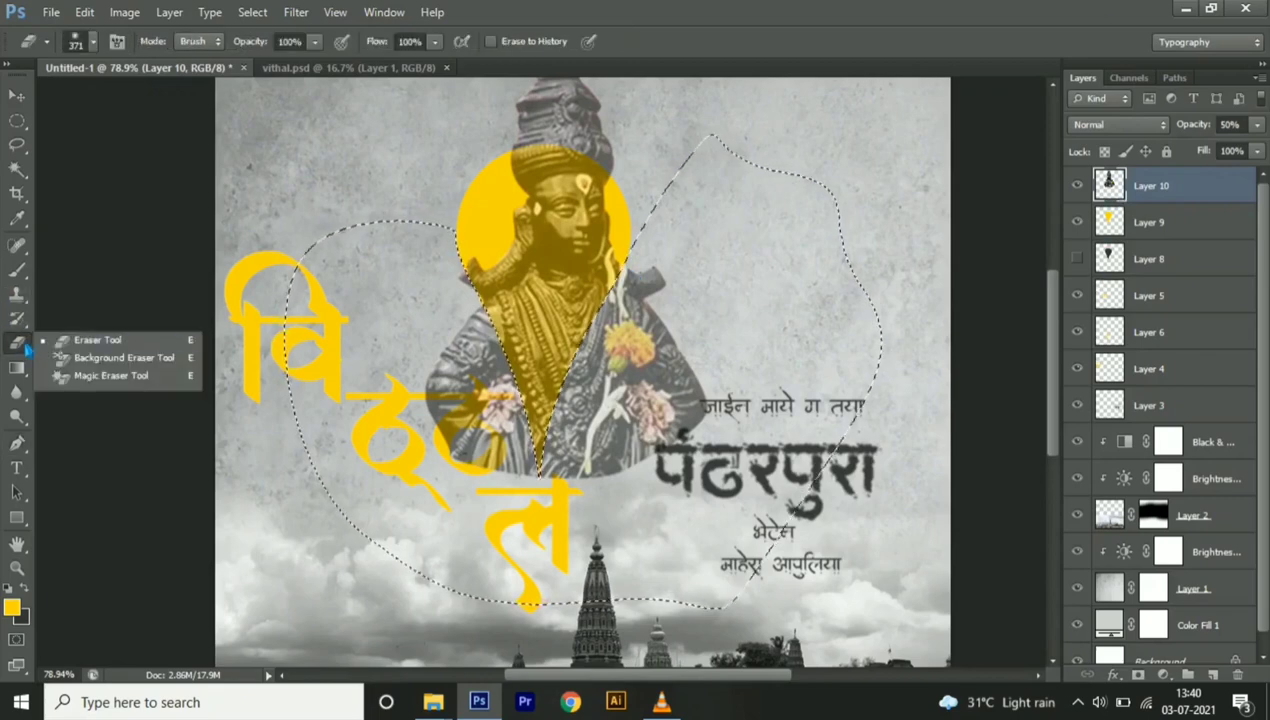
click(92, 341)
mouse_move(411, 320)
mouse_down()
mouse_move(468, 482)
mouse_move(650, 368)
mouse_move(503, 424)
mouse_up()
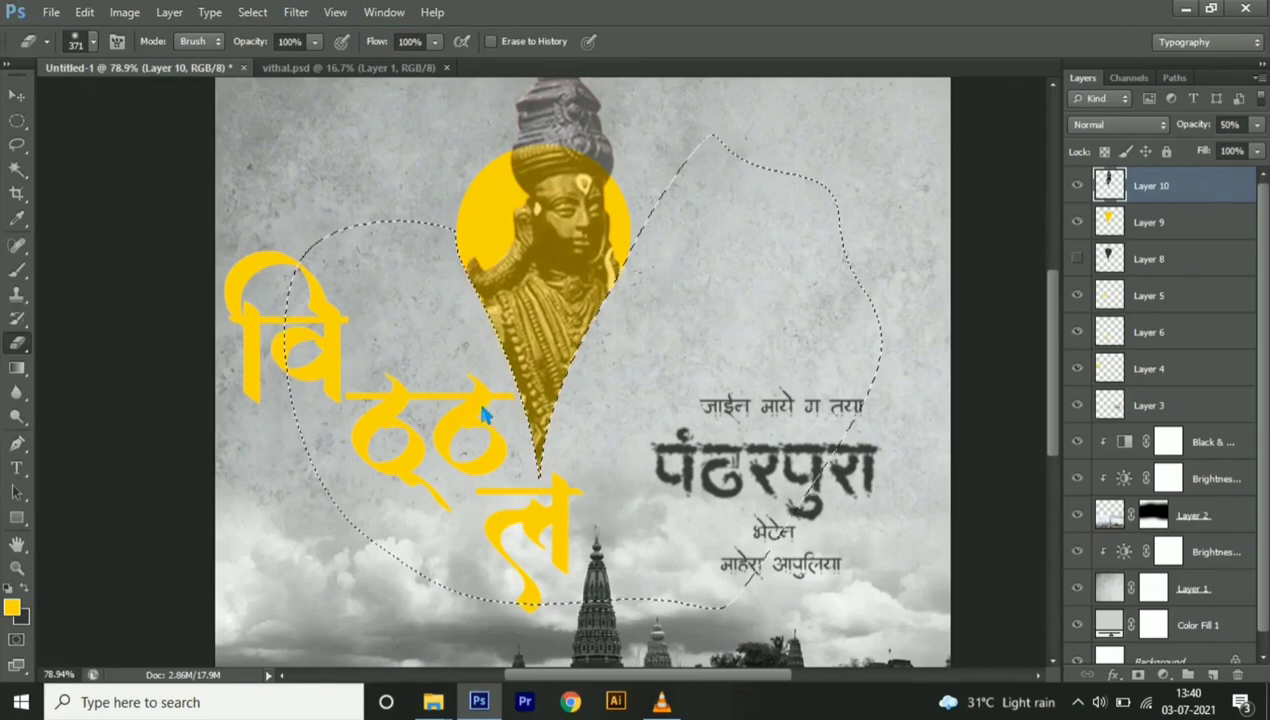
key(ctrl+d)
scroll(530, 368, down, 3)
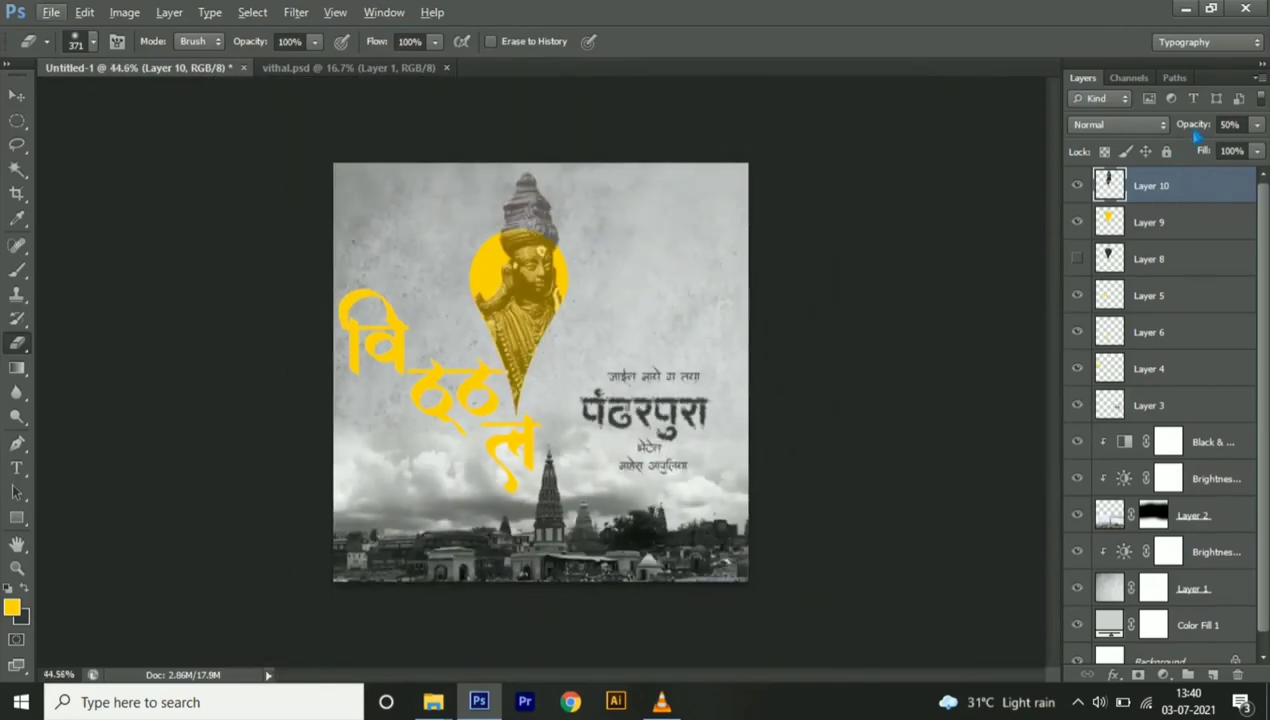
drag(1195, 136, 1240, 136)
scroll(586, 428, down, 1)
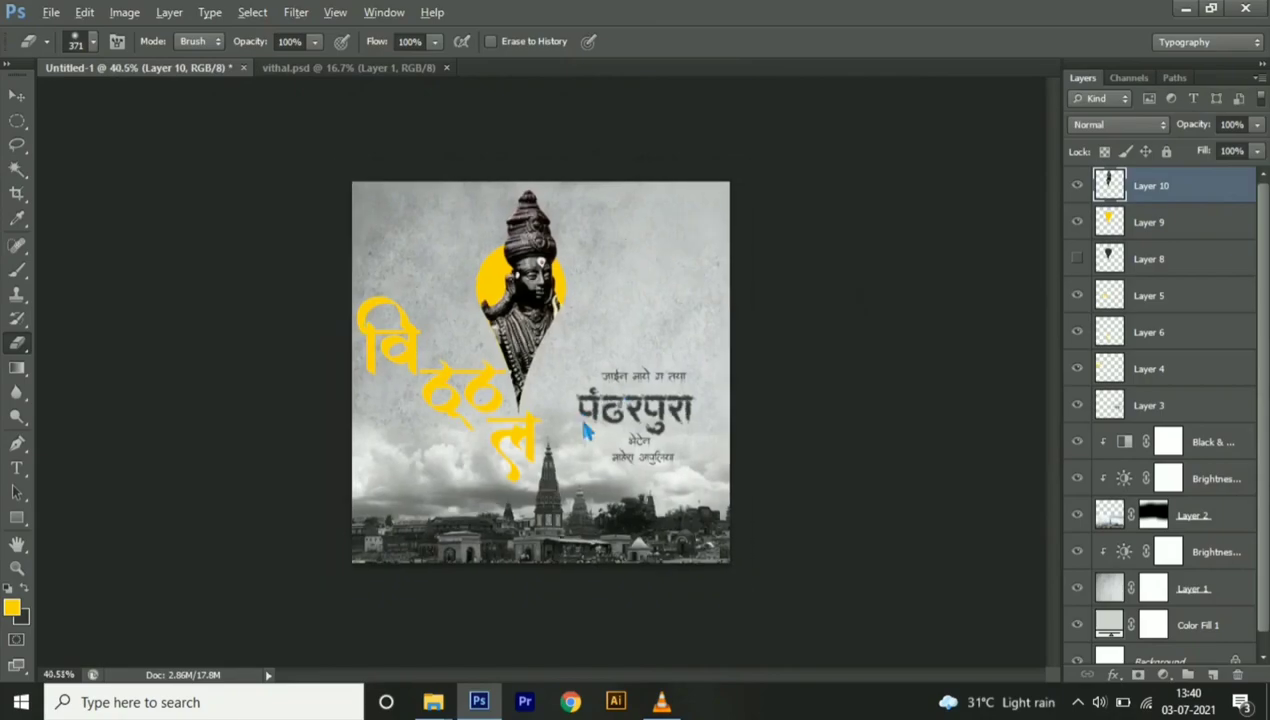